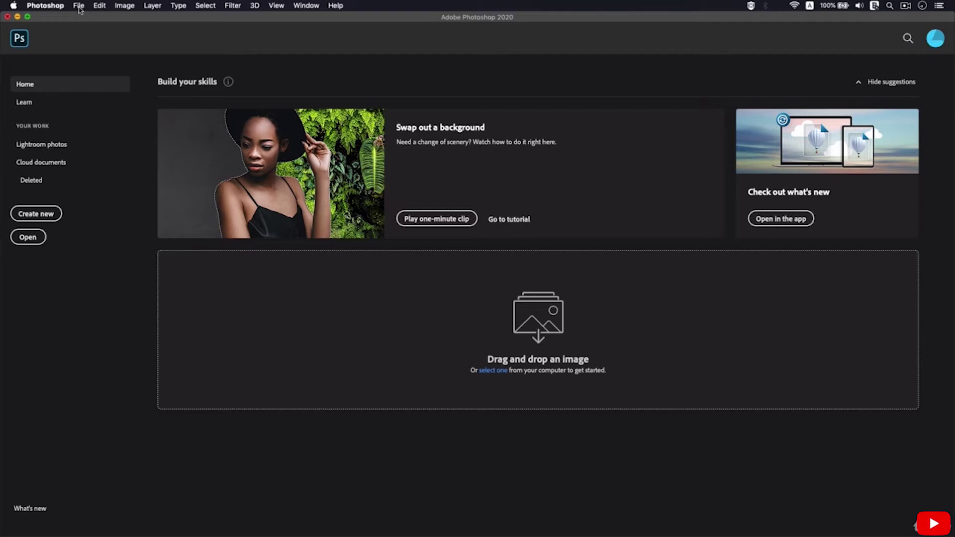
Step: Open S01-02-image.jpeg from folder 1-2 with File > Open
click(79, 6)
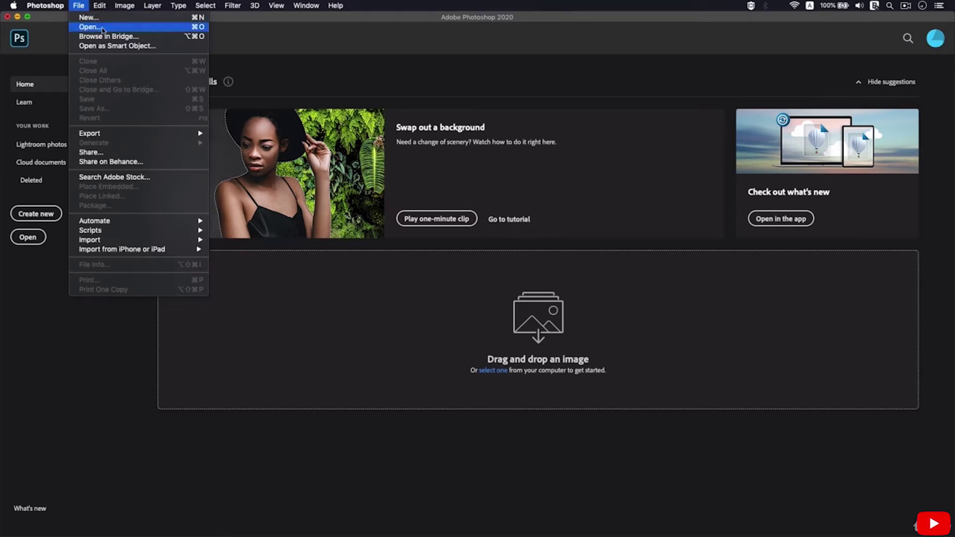
click(104, 28)
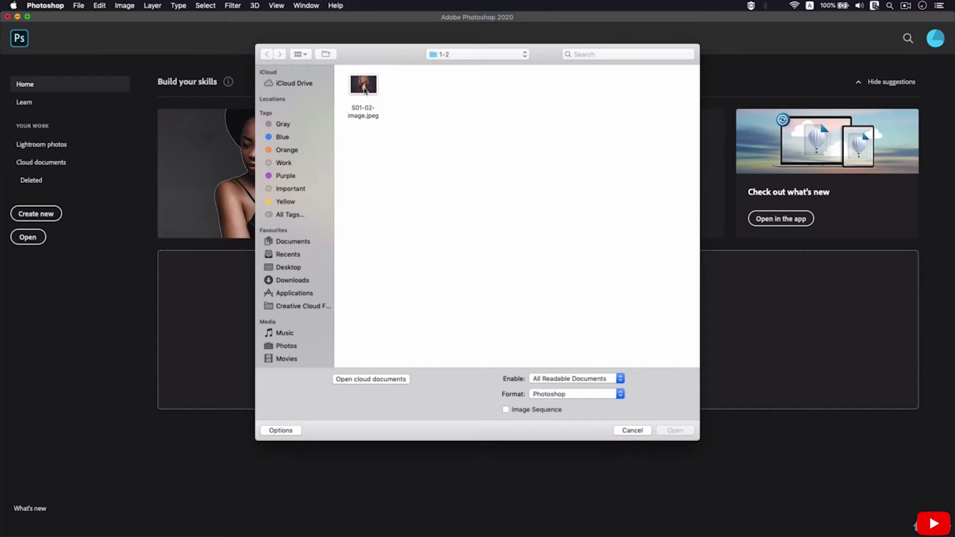
click(366, 90)
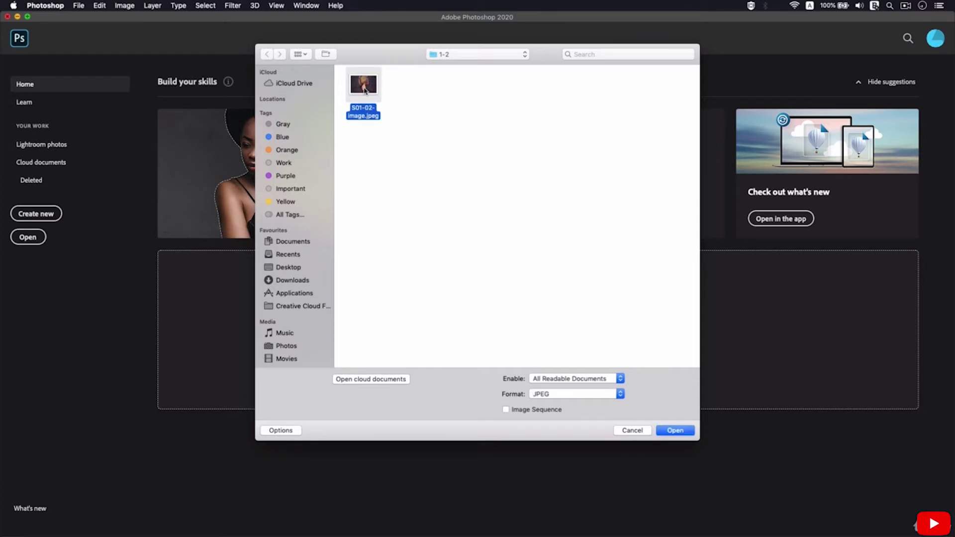
double_click(365, 90)
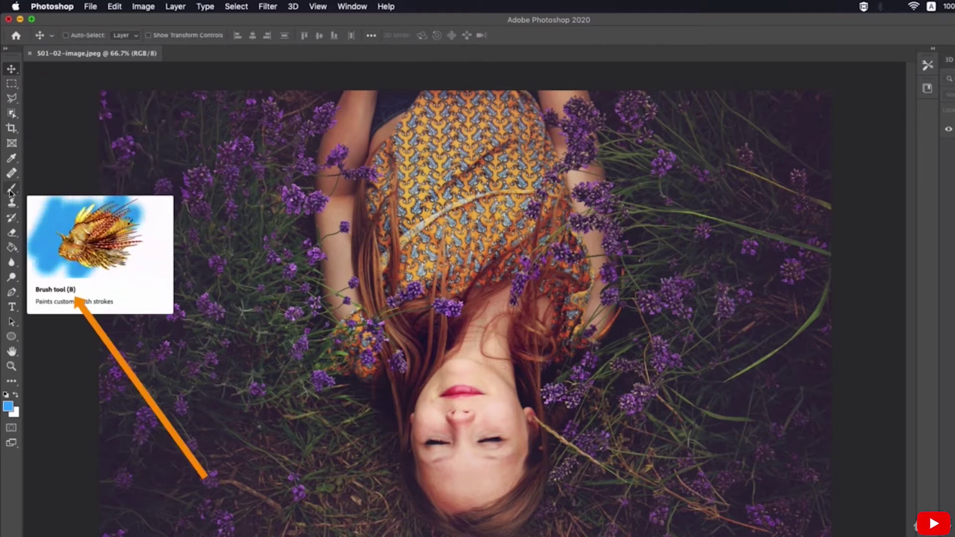
Step: Select the Brush tool, set at size 35 with blue as the foreground colour
click(11, 191)
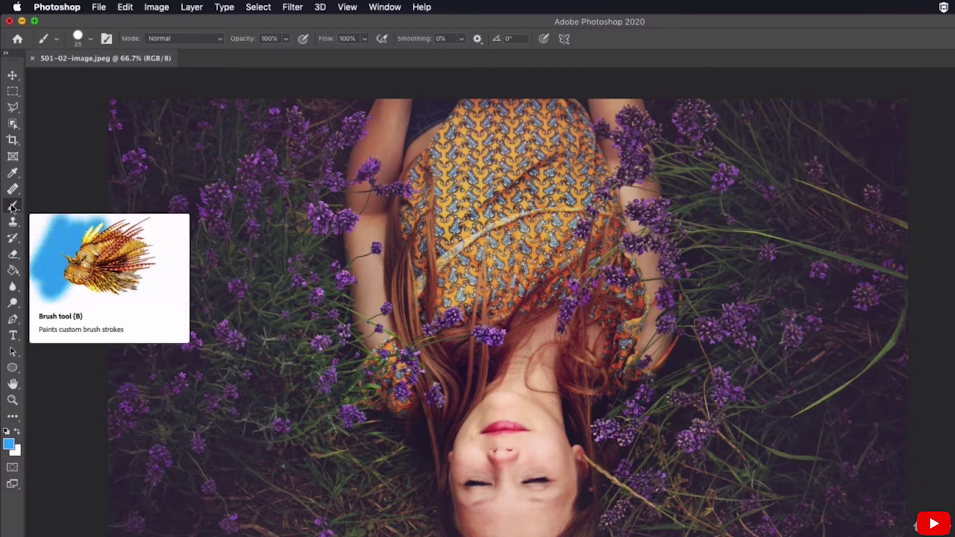
right_click(12, 206)
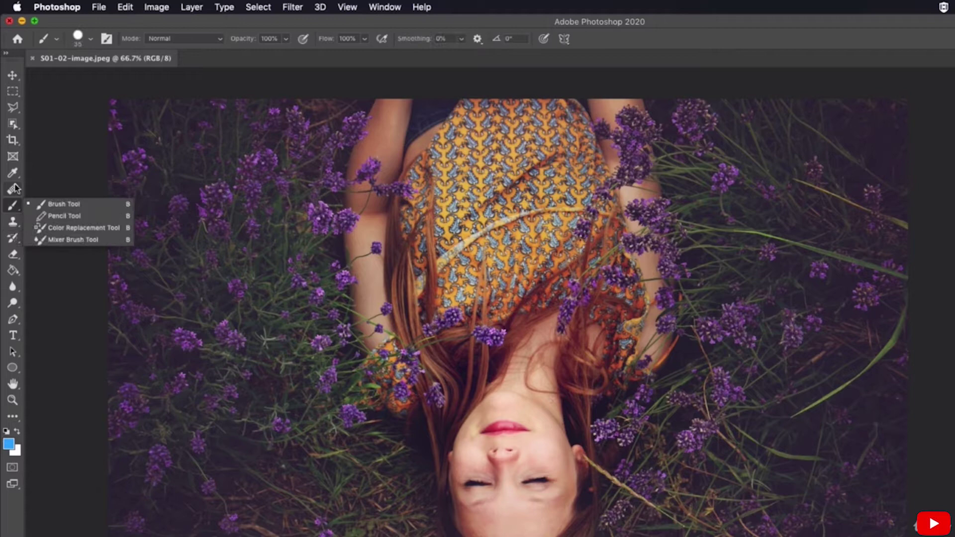
click(15, 188)
click(12, 173)
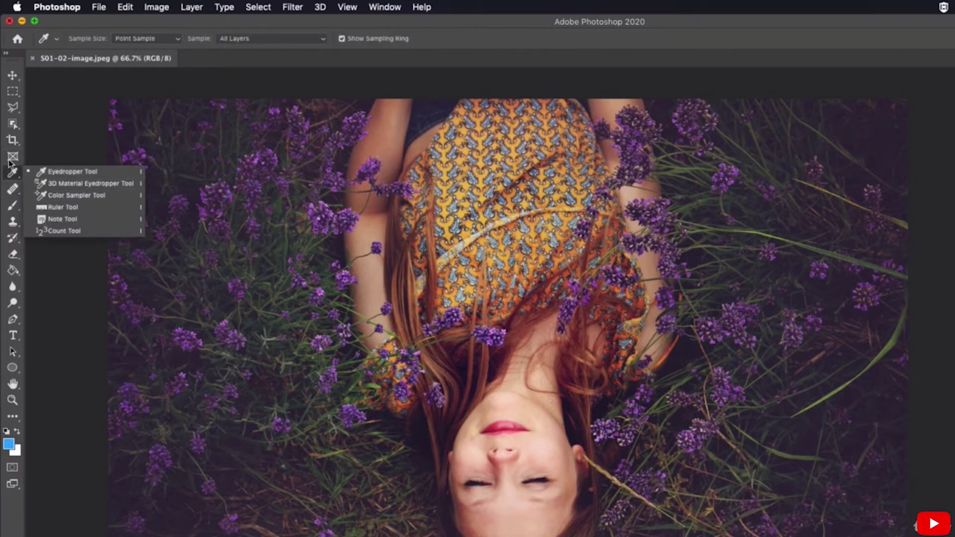
click(12, 139)
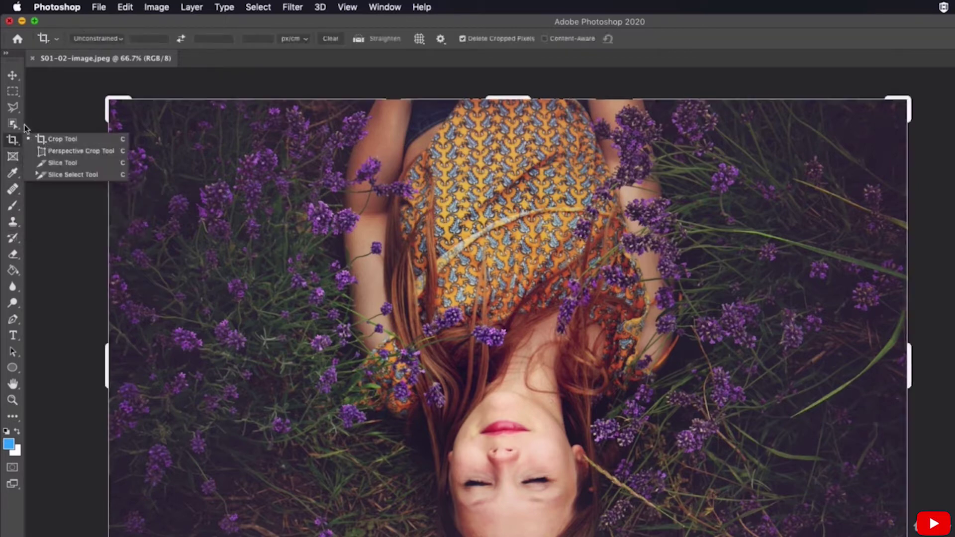
click(12, 124)
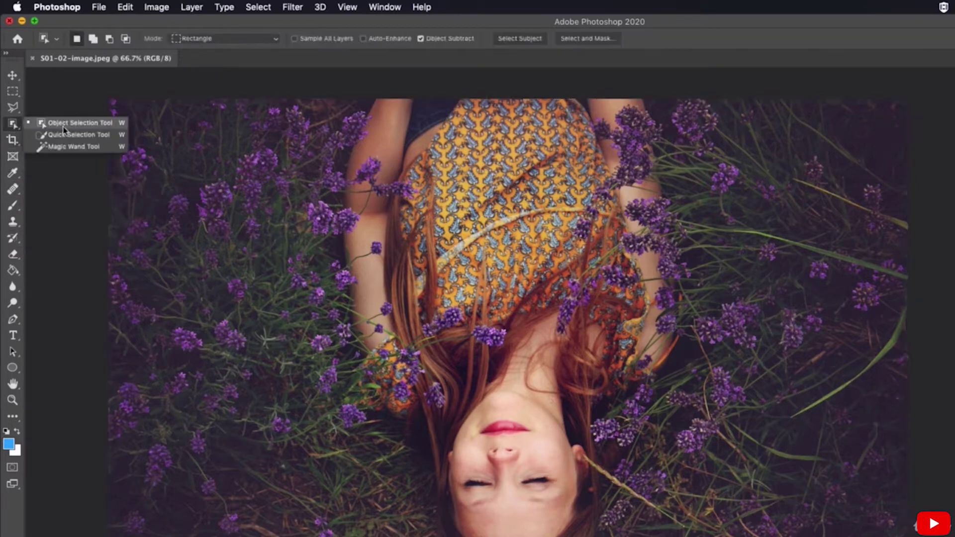
click(19, 110)
click(16, 211)
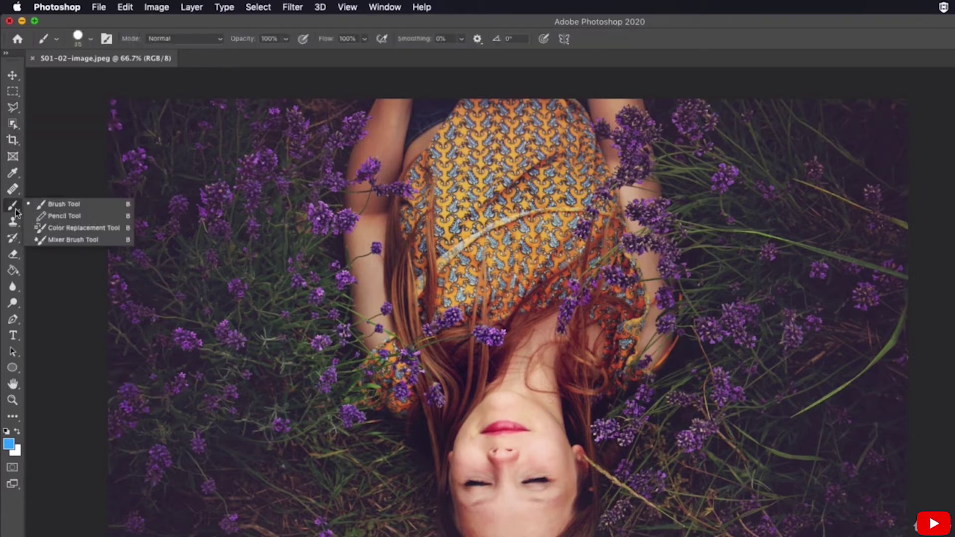
click(12, 76)
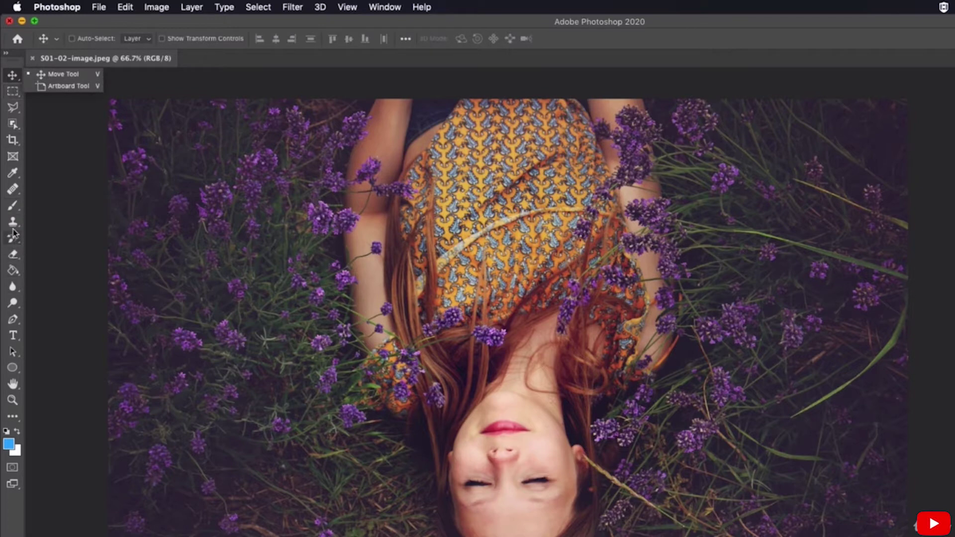
click(13, 206)
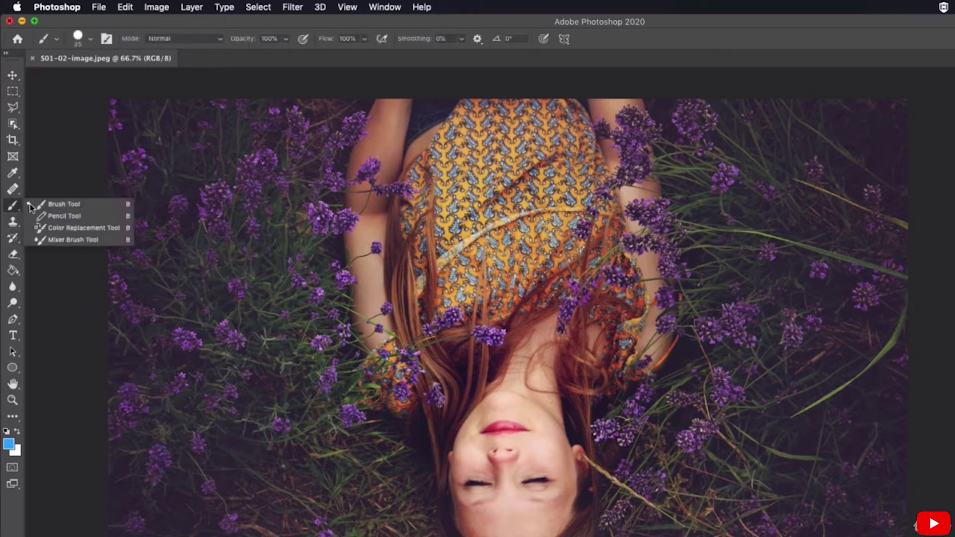
click(60, 218)
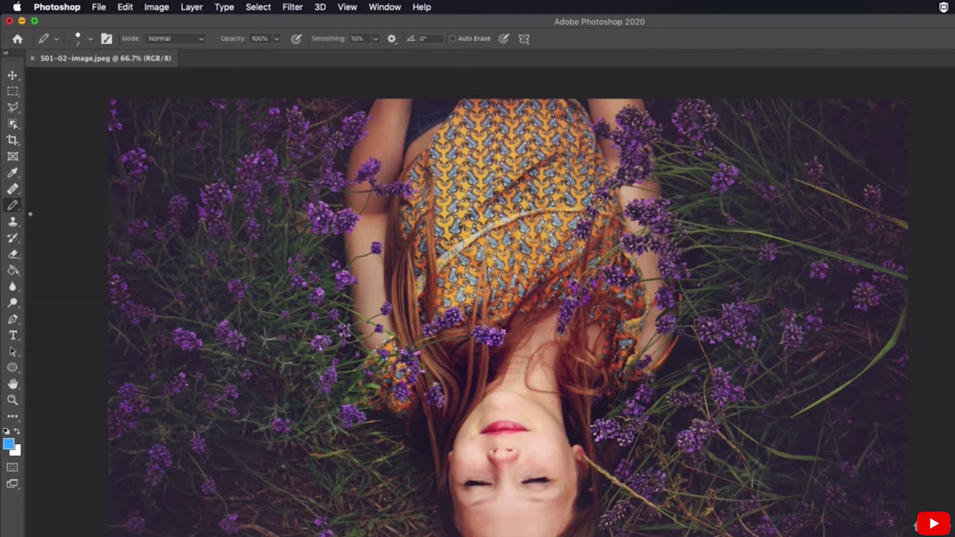
click(13, 205)
click(70, 228)
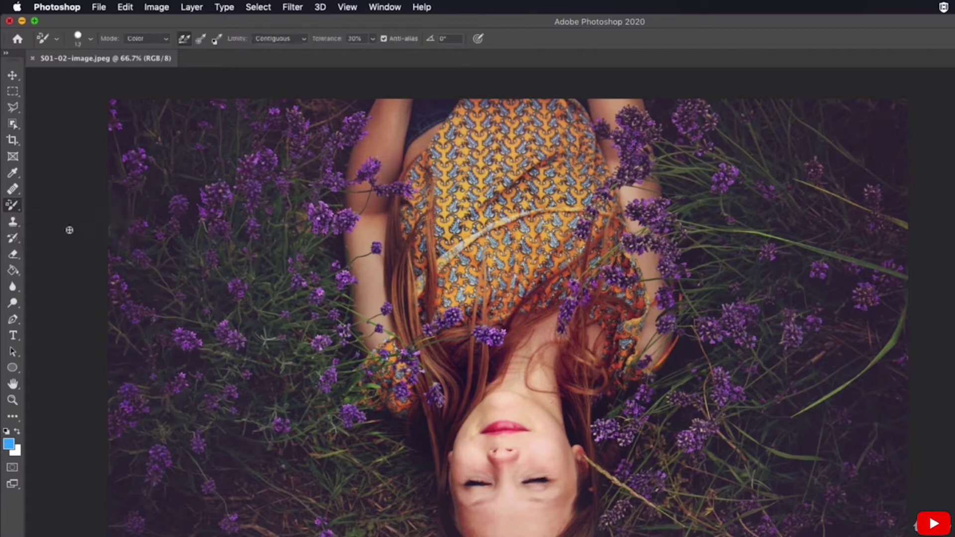
click(13, 206)
click(65, 241)
click(14, 205)
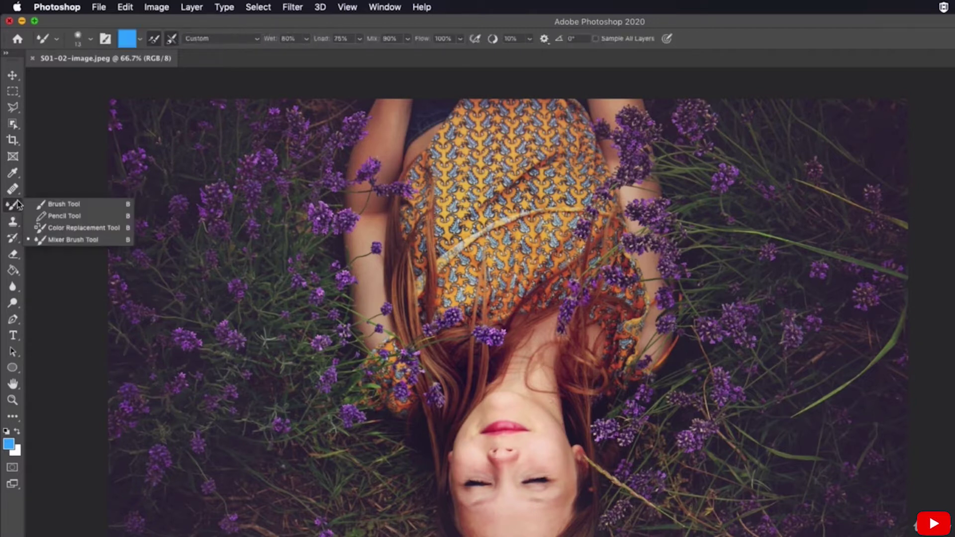
click(59, 218)
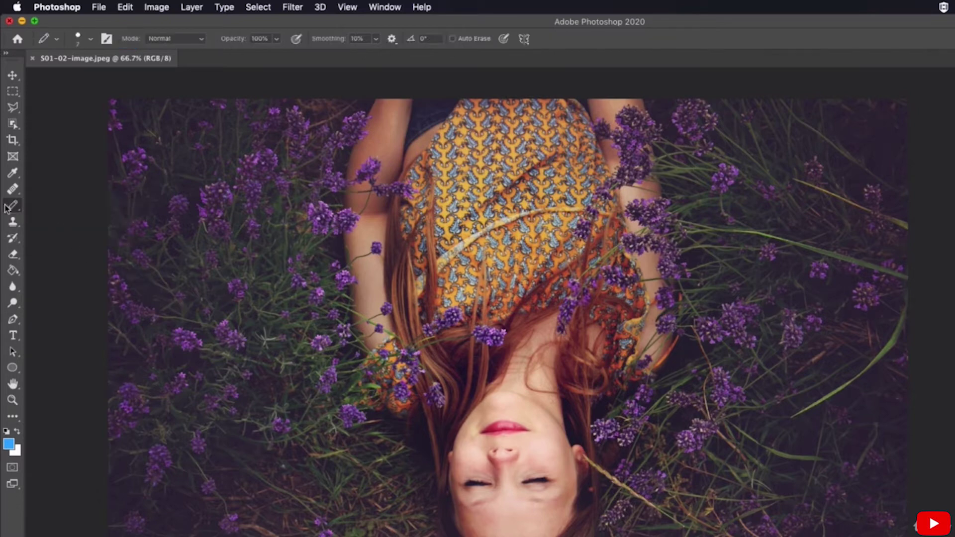
click(19, 208)
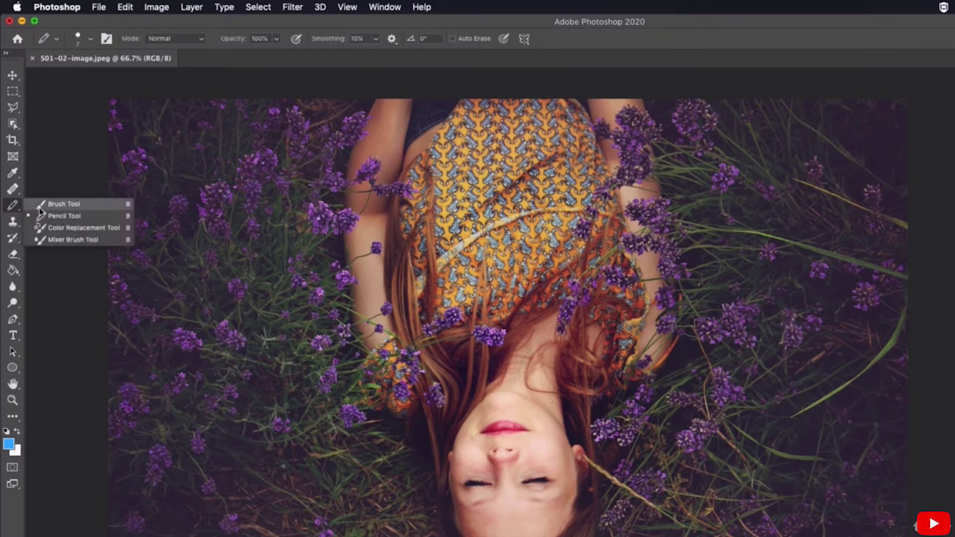
click(90, 209)
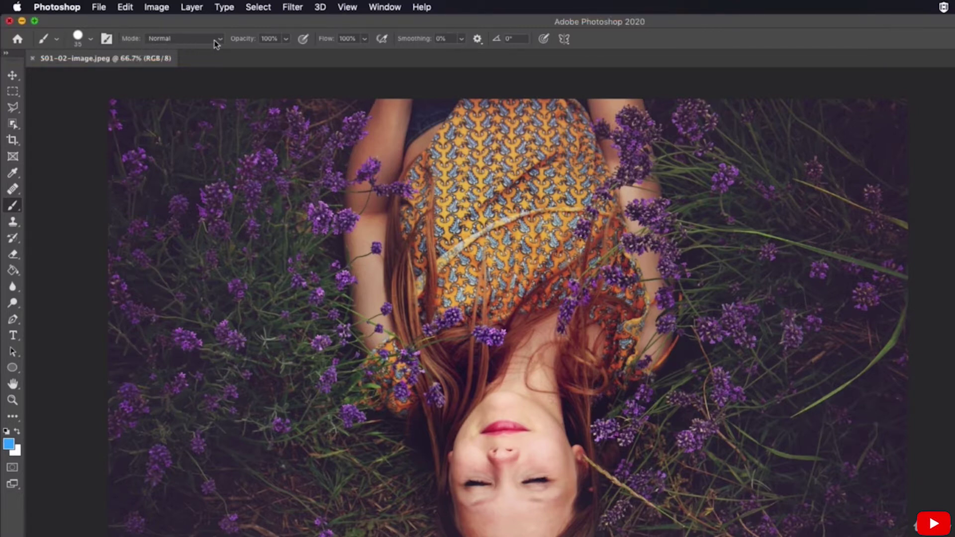
Step: Cycle through the Clone Stamp and Brush tools, finishing on the Move tool
click(12, 222)
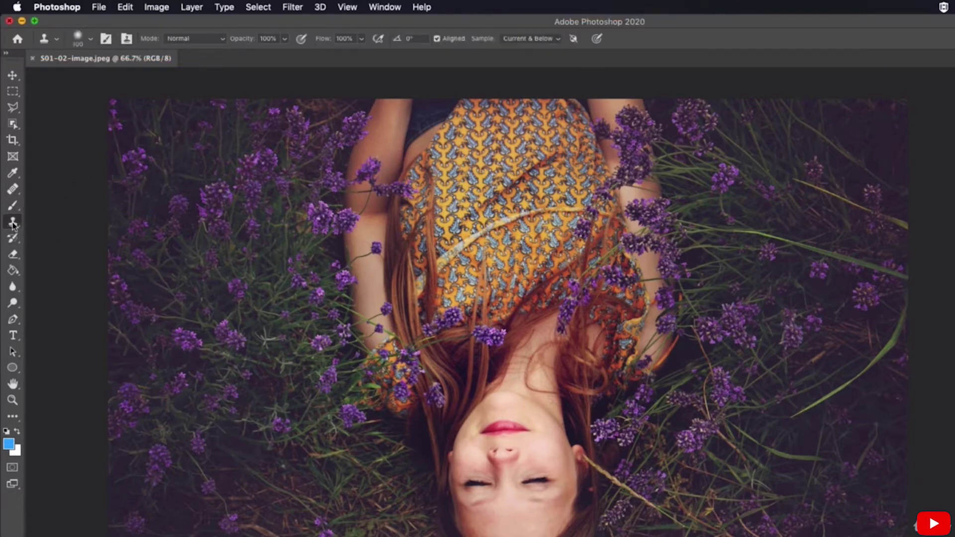
click(13, 206)
click(13, 75)
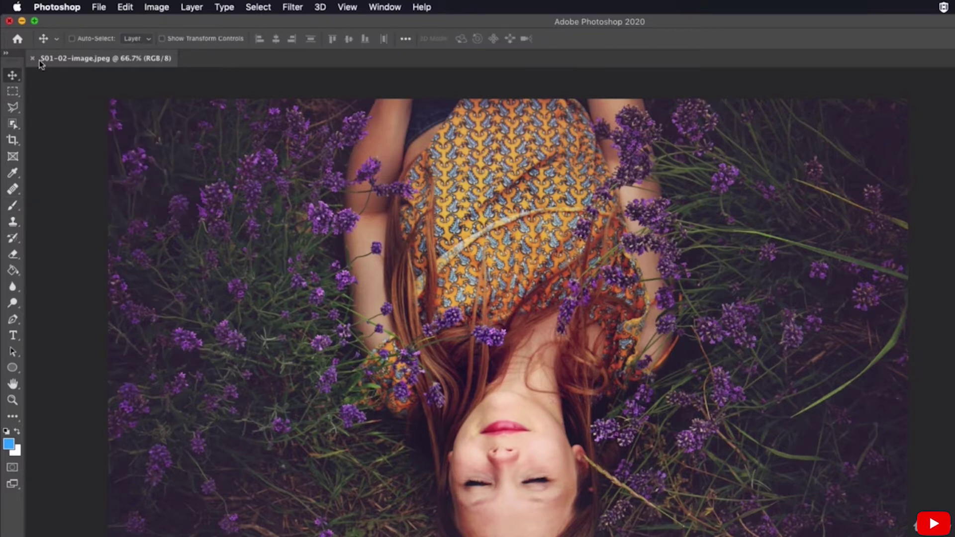
click(13, 206)
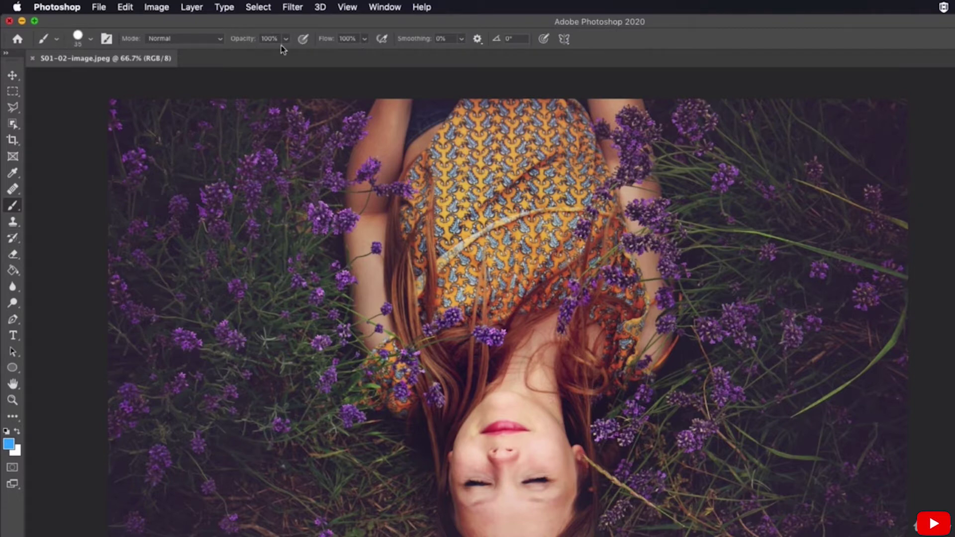
click(12, 76)
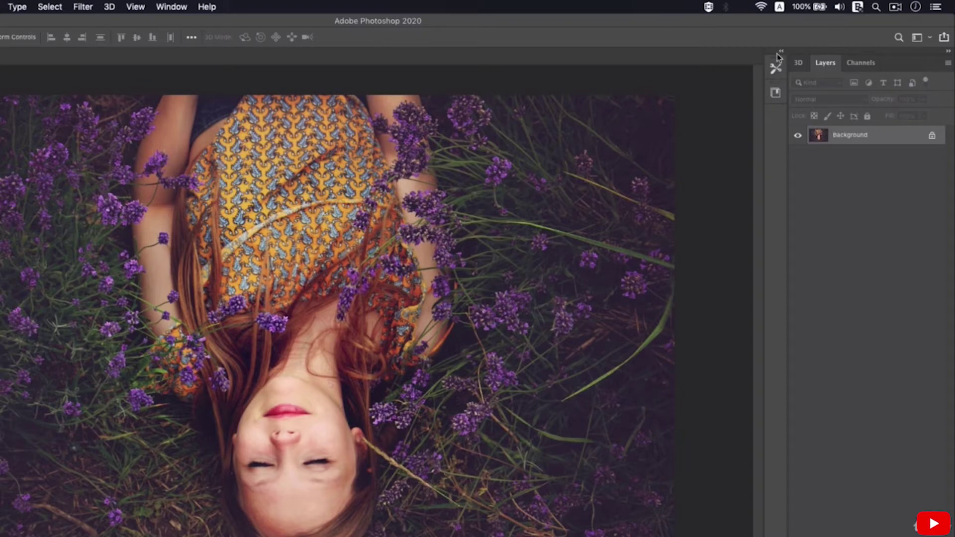
Step: Close the two collapsed side panels from their right-click menus
right_click(778, 71)
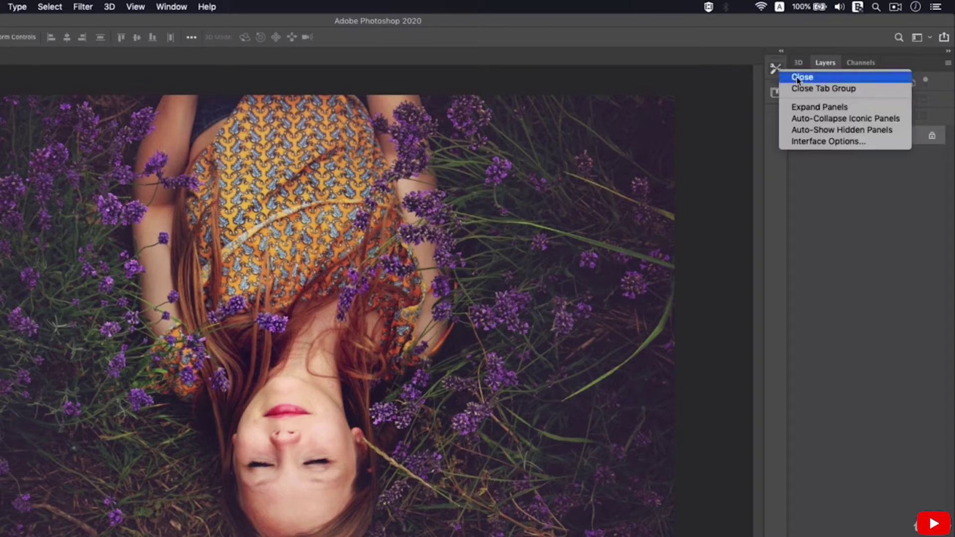
click(798, 78)
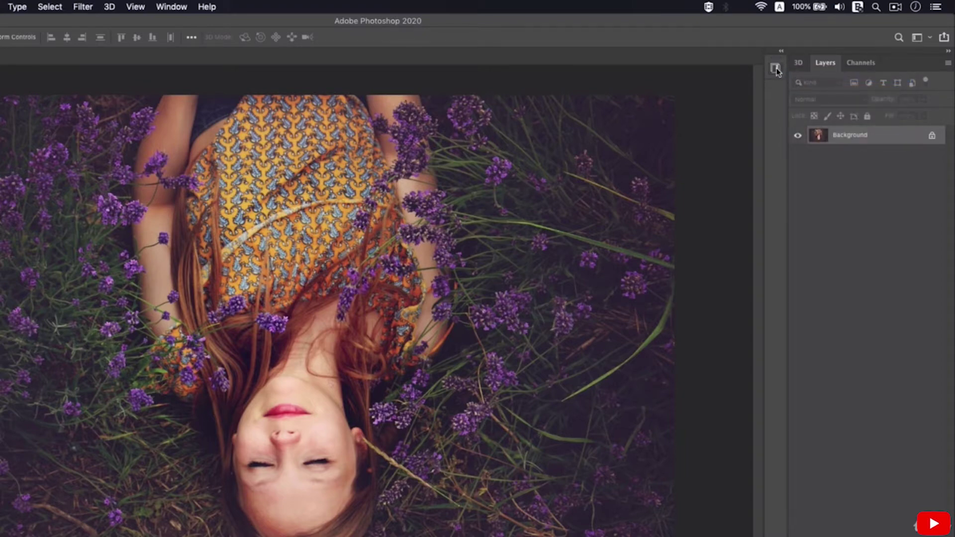
right_click(777, 69)
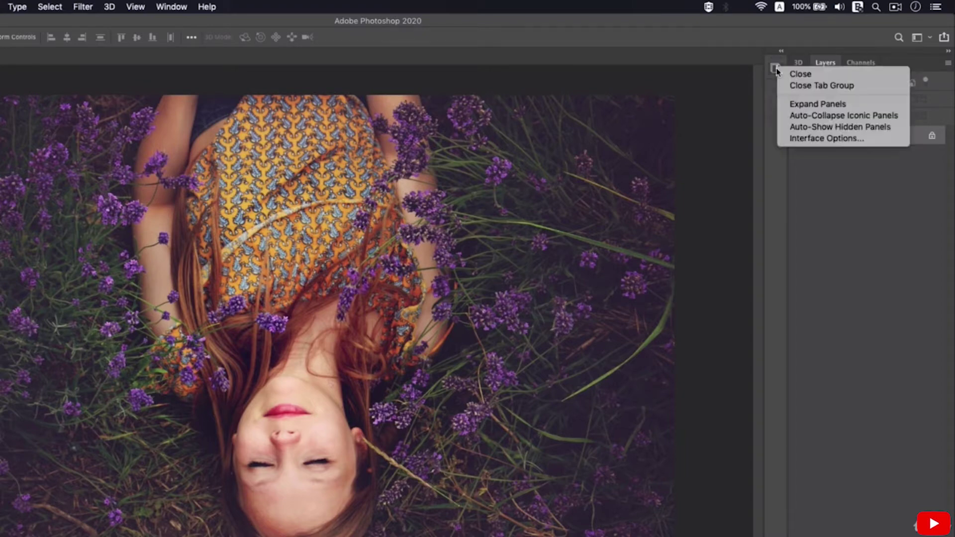
click(803, 75)
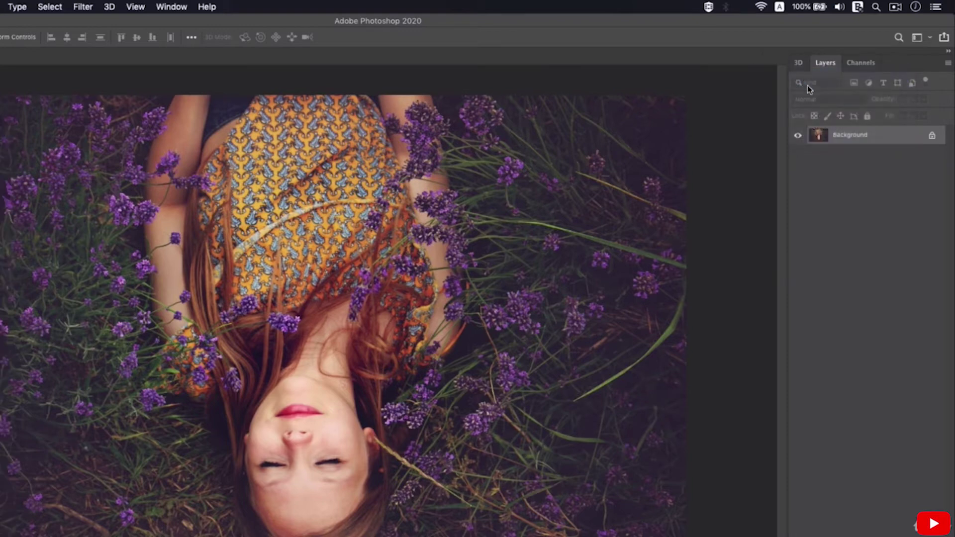
Step: Show and then hide the Character panel, leaving only Layers shown
click(175, 9)
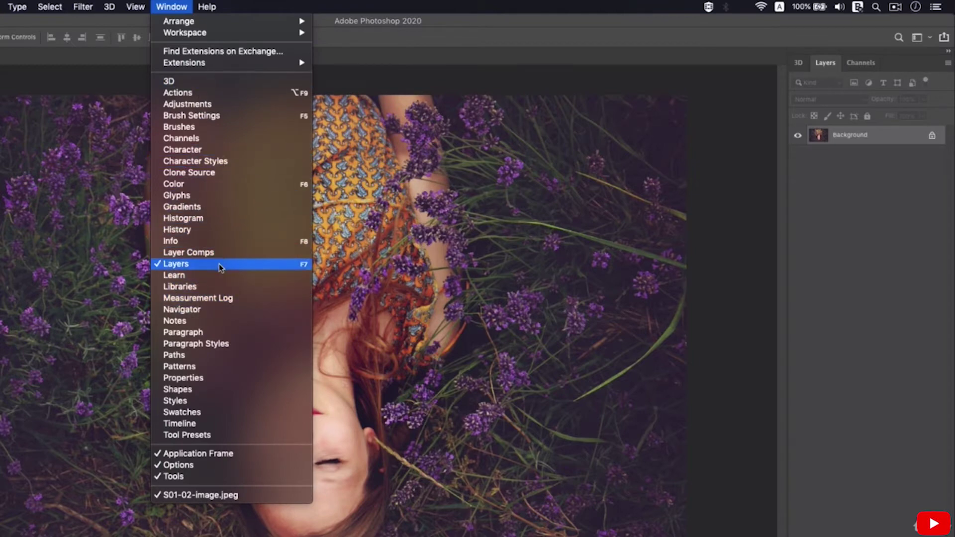
click(206, 151)
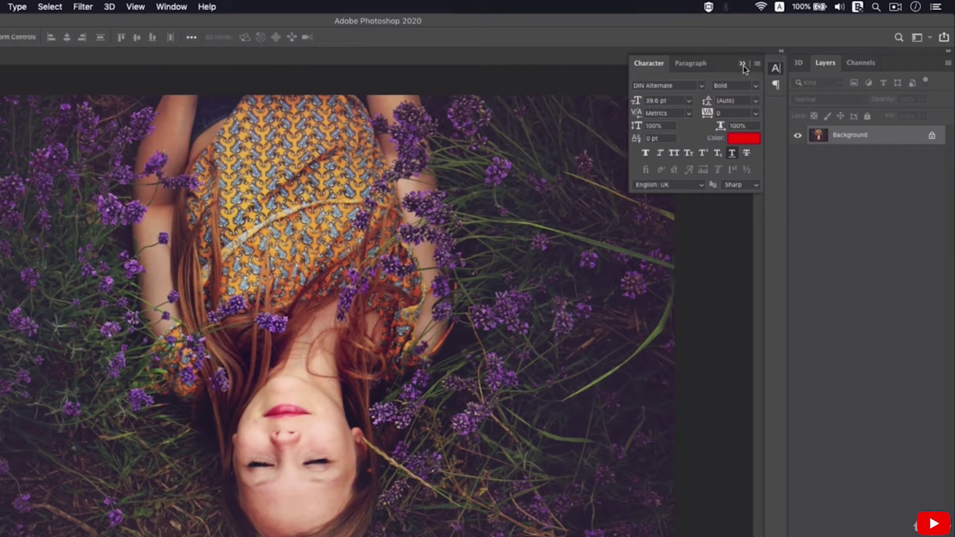
click(172, 7)
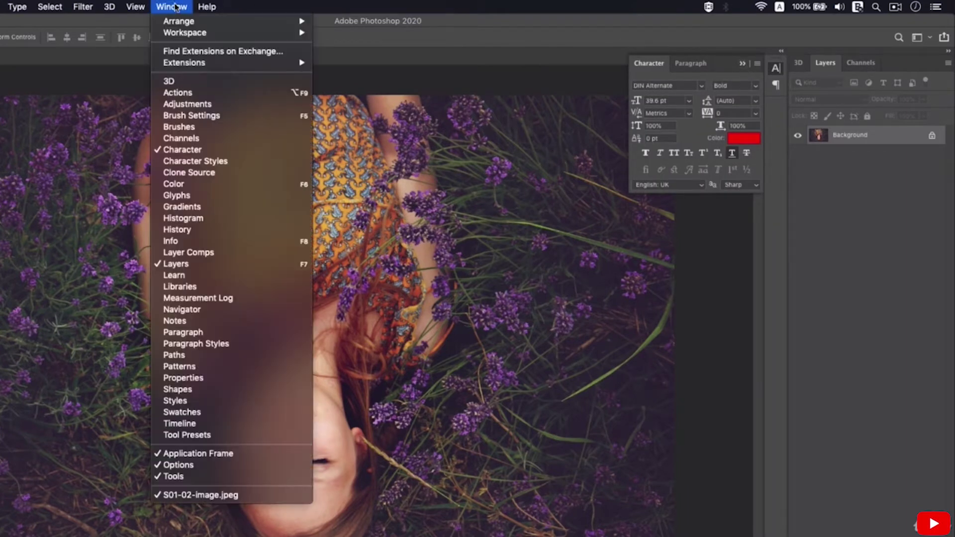
click(202, 151)
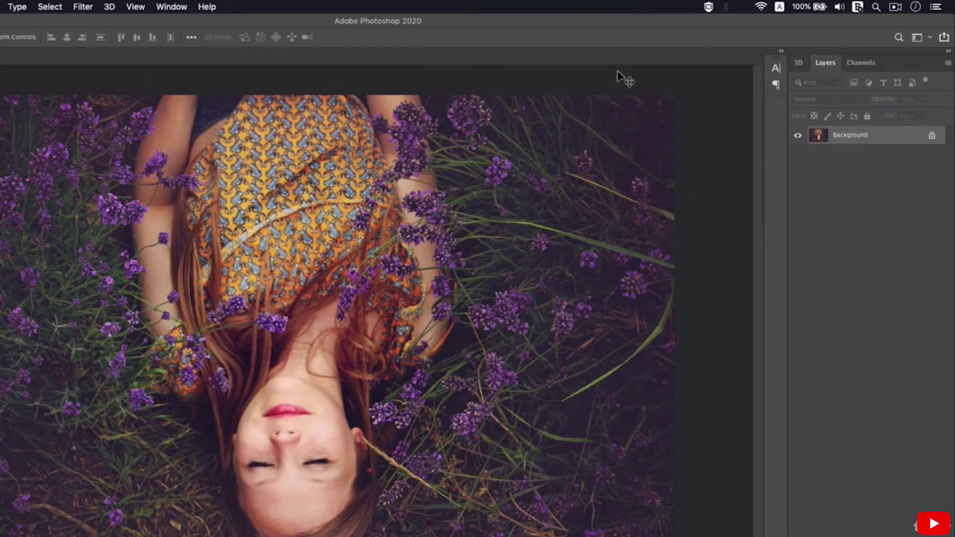
click(169, 8)
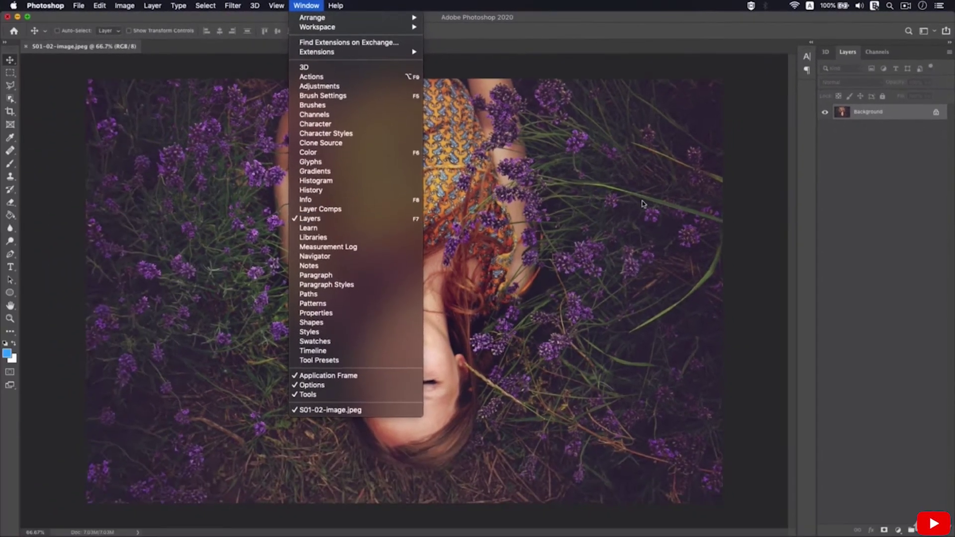
click(570, 247)
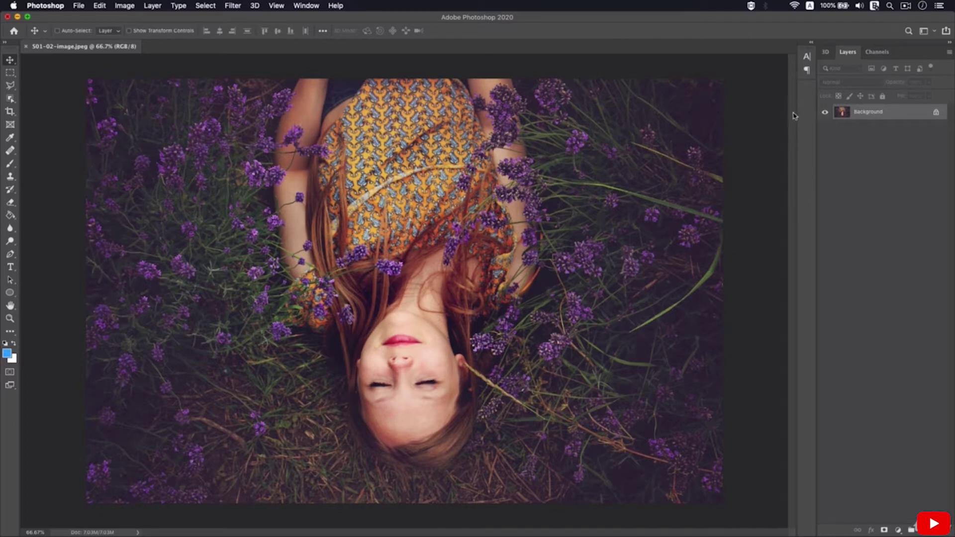
Step: Close the remaining collapsed panel column so the canvas widens
right_click(808, 51)
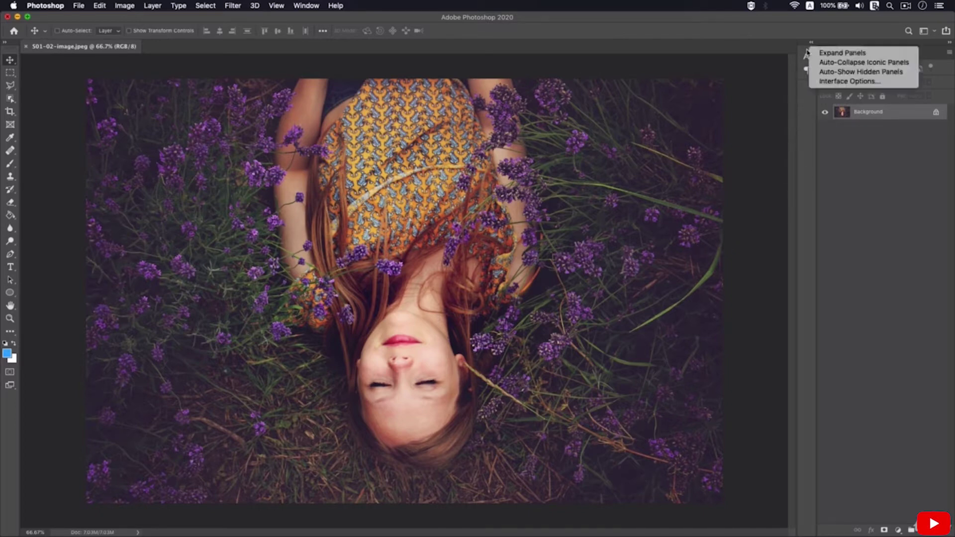
right_click(806, 60)
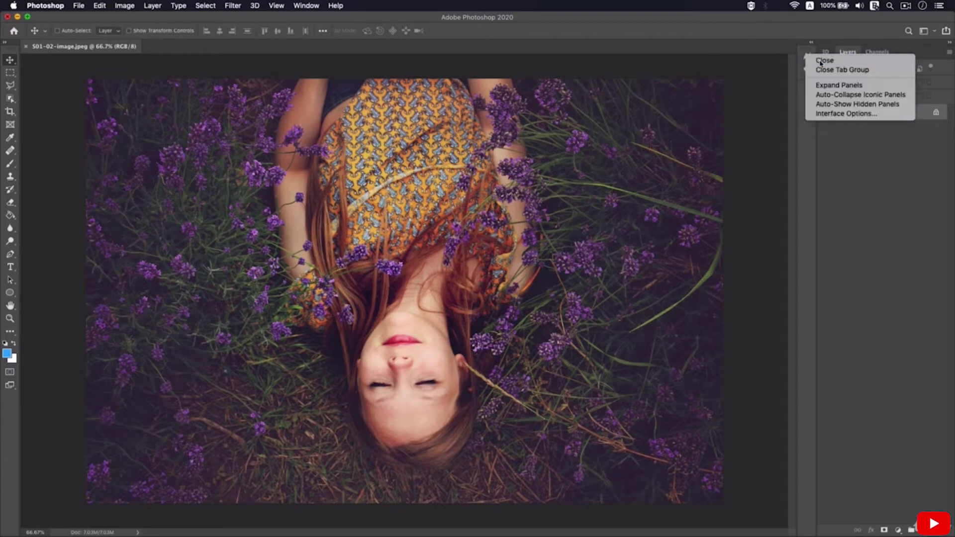
key(Escape)
right_click(806, 60)
click(821, 62)
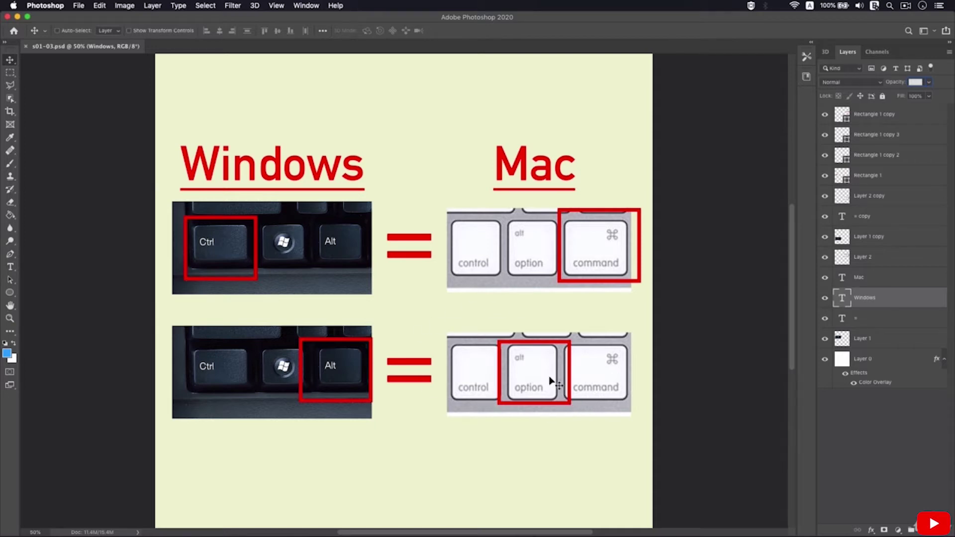
Step: Scroll down slightly in the s01-03.psd Windows/Mac key chart
scroll(556, 400, down, 1)
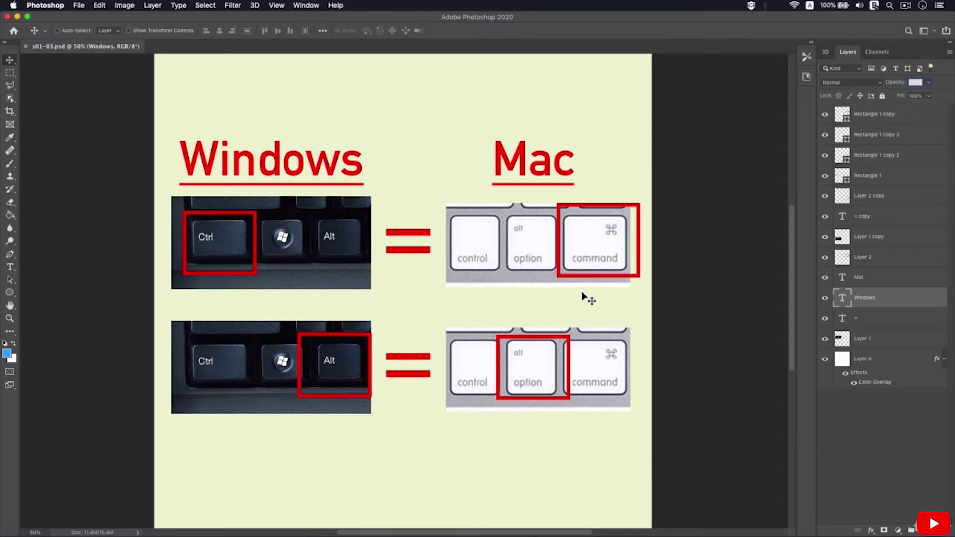
key(f)
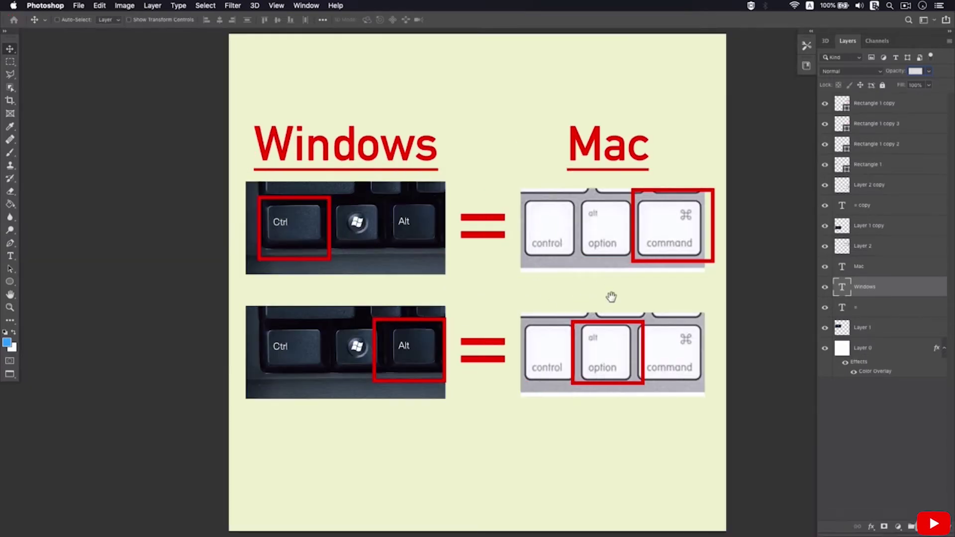
drag(607, 296, 518, 291)
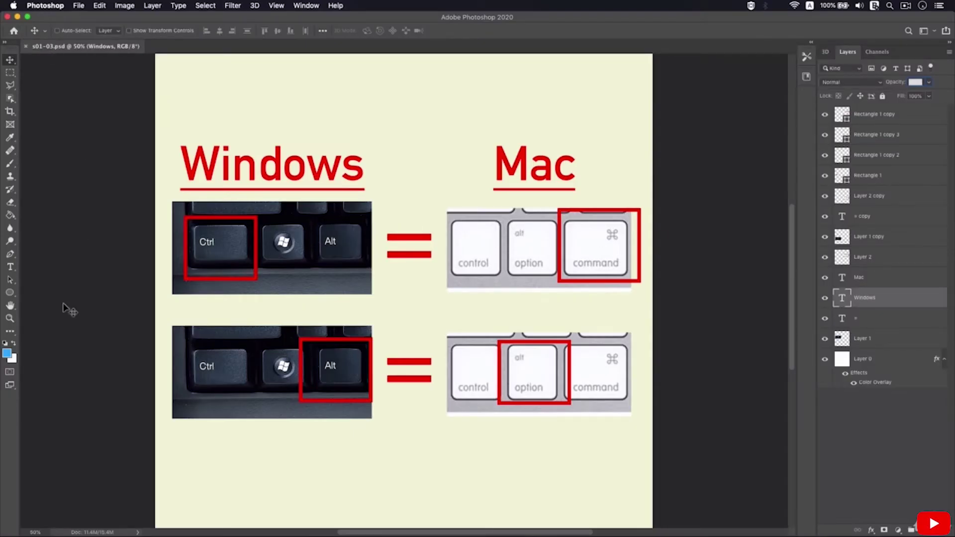
click(12, 384)
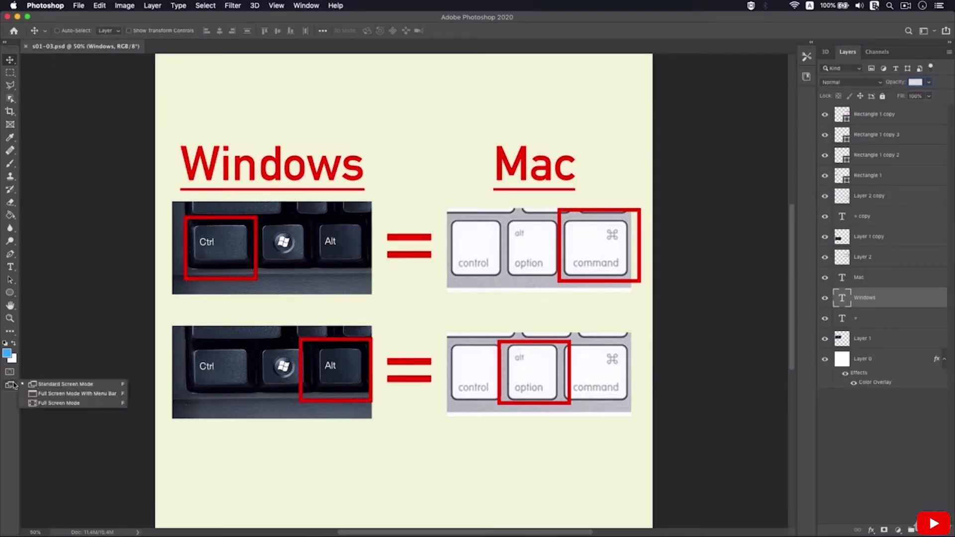
click(66, 394)
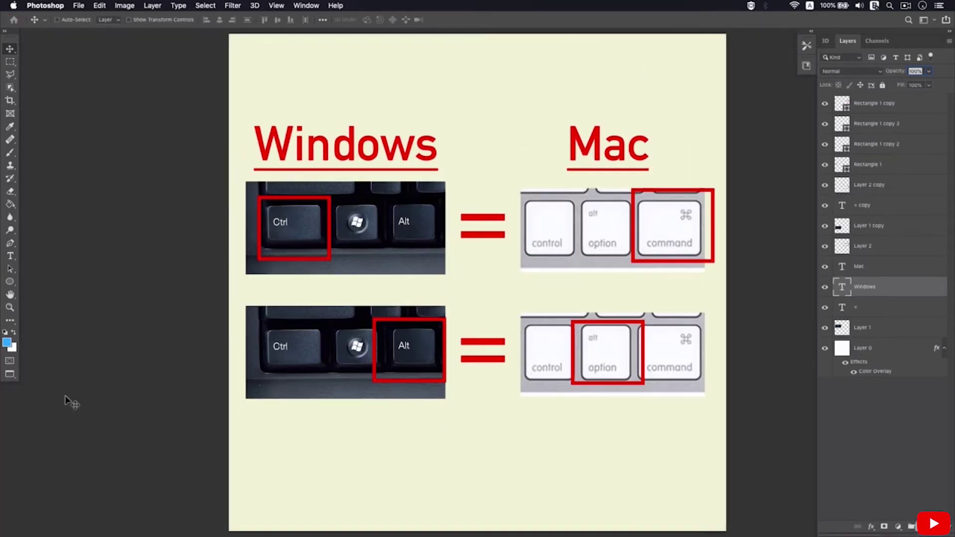
click(10, 376)
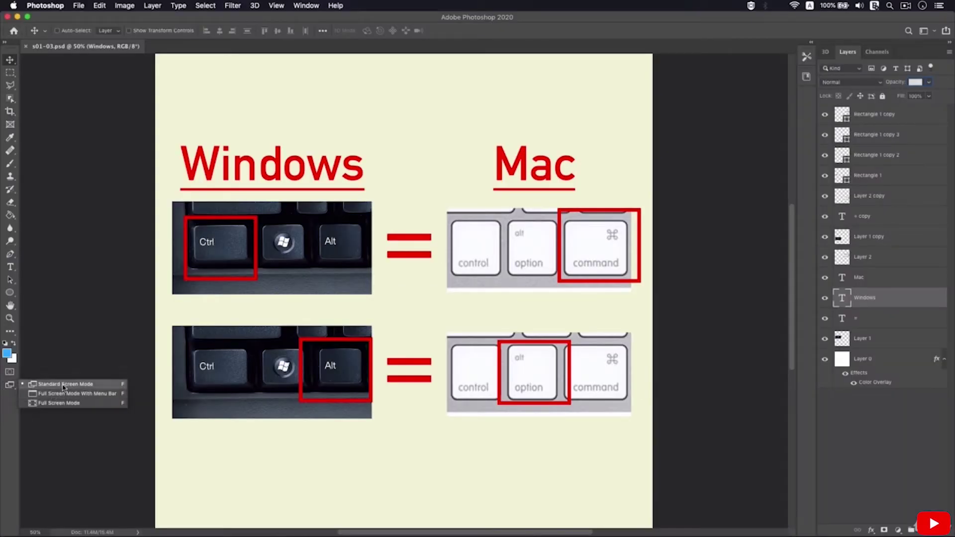
click(63, 385)
drag(362, 320, 337, 305)
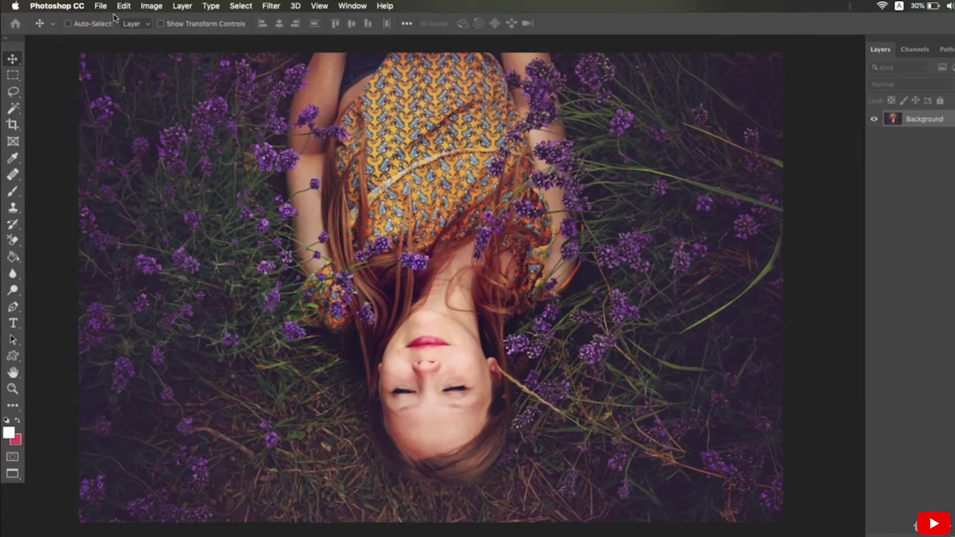
Step: Open the lavender photo S01-04-image.jpeg
click(101, 6)
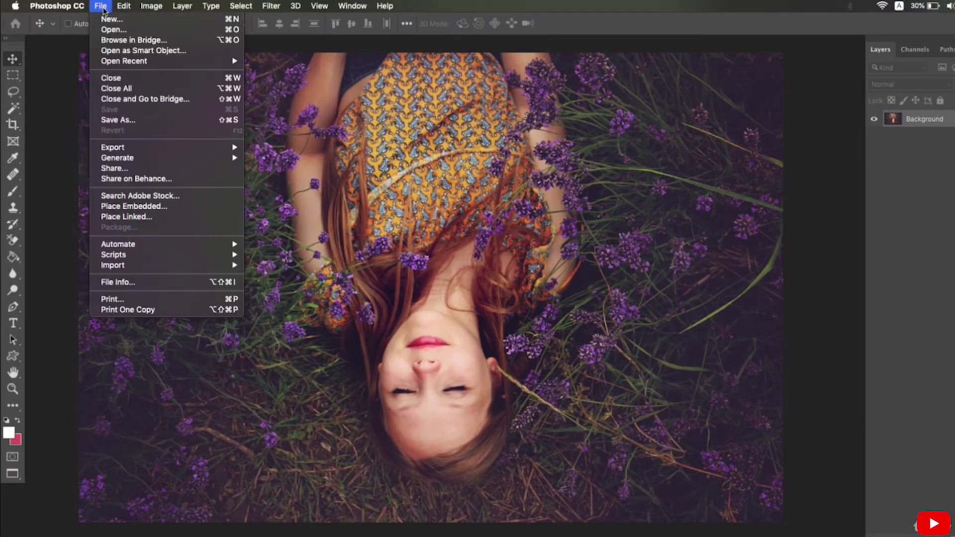
click(131, 31)
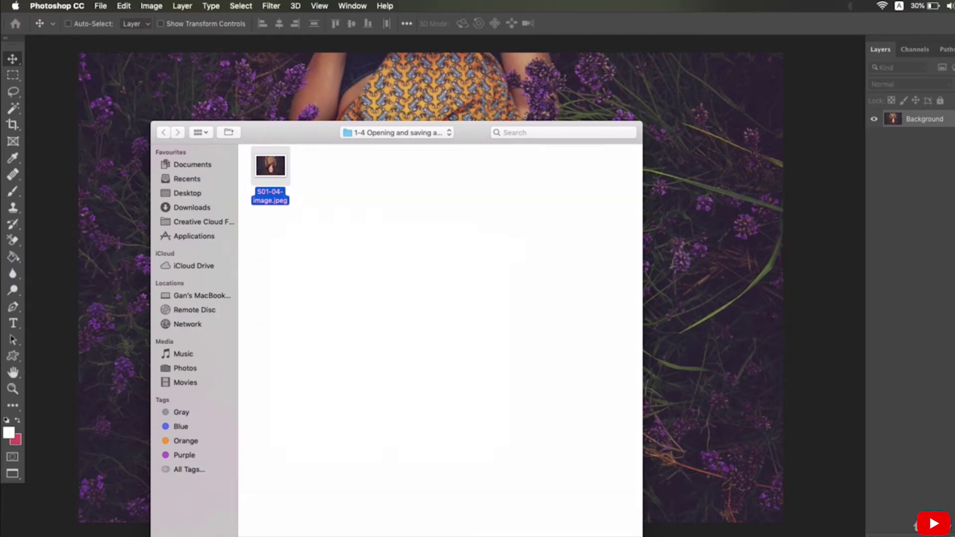
key(Return)
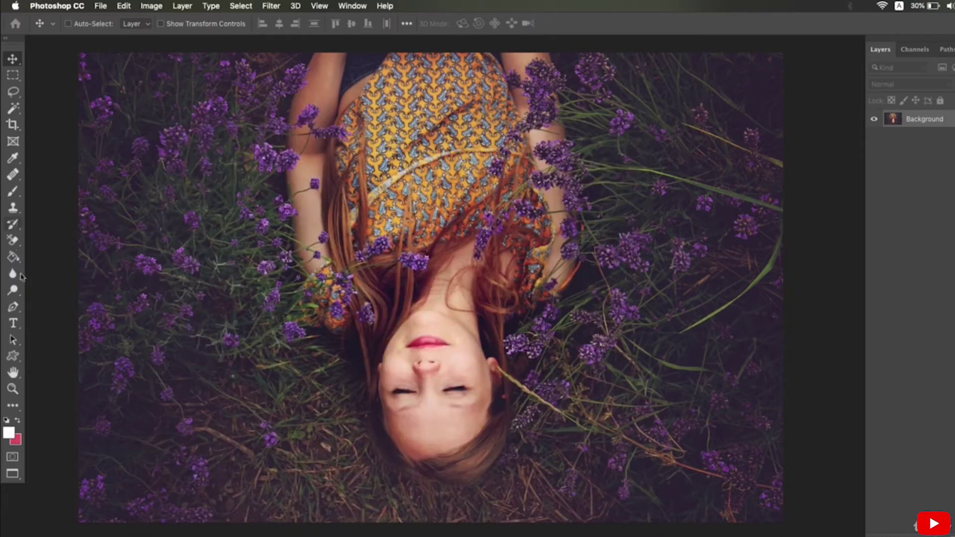
Step: Add a white text layer reading 'hihi' on the photo's left side
click(14, 323)
click(150, 313)
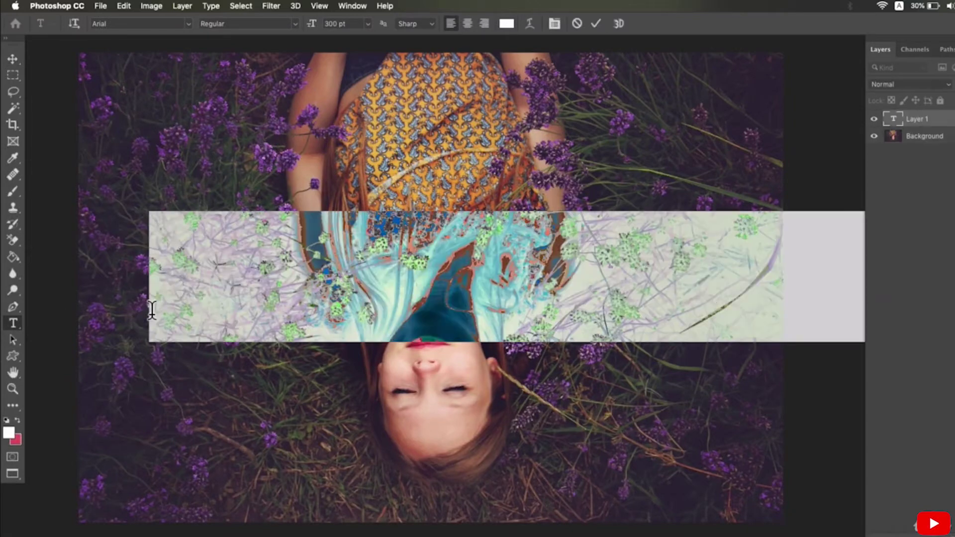
text(hihi)
click(12, 58)
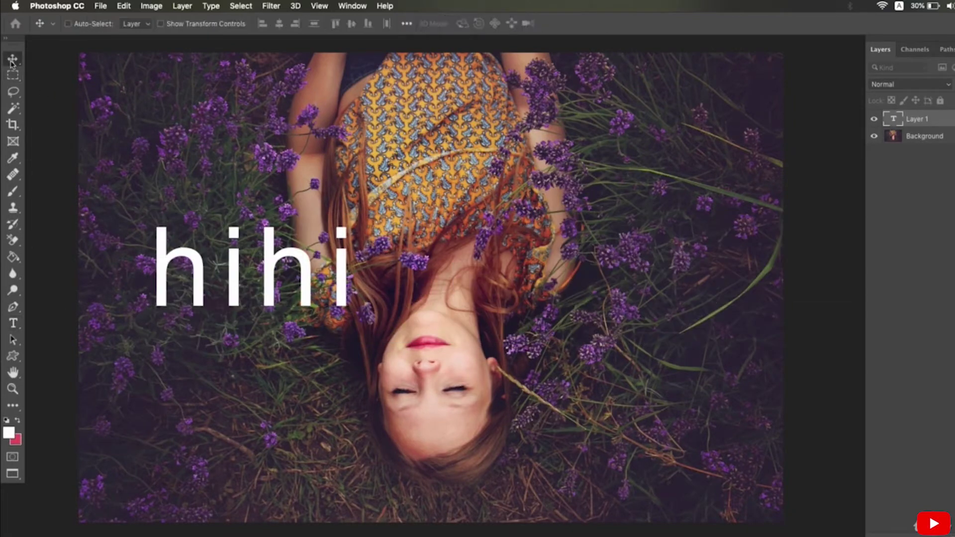
Step: Move the hihi text lower left and save a JPEG copy as image1.jpg, Baseline Optimized
drag(239, 259, 206, 338)
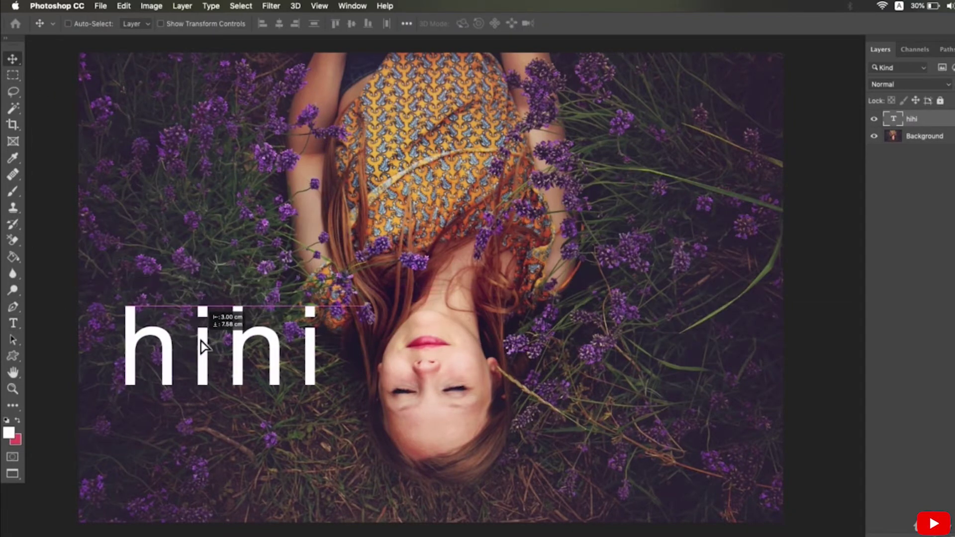
click(102, 6)
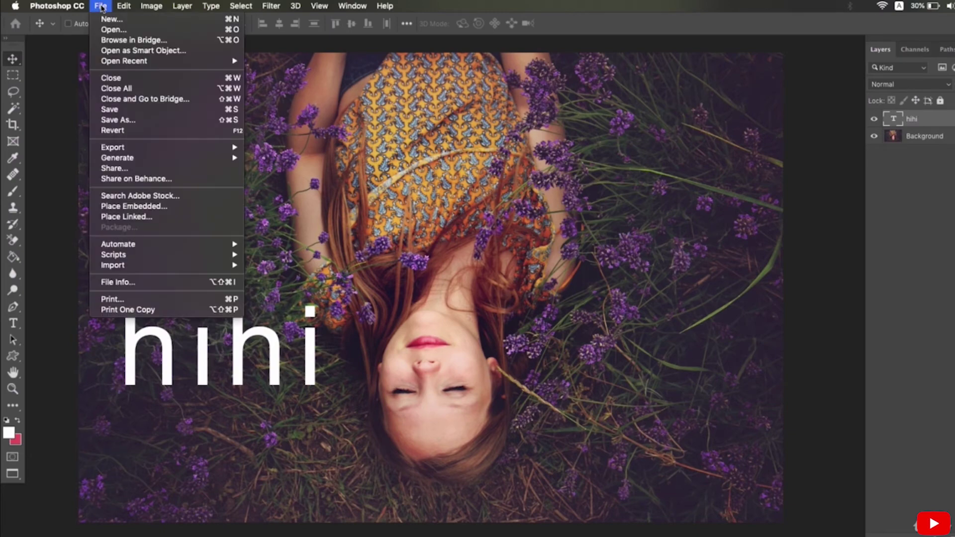
click(150, 121)
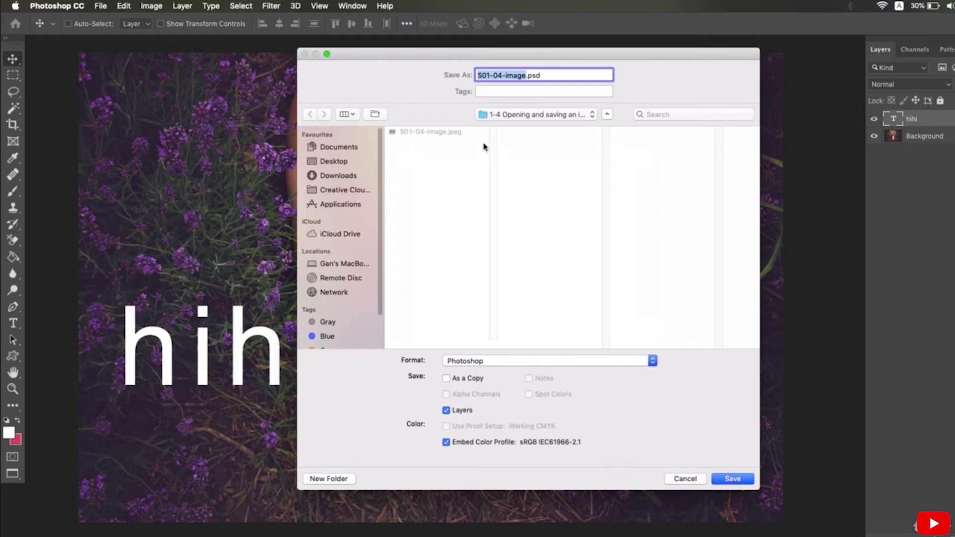
text(image1)
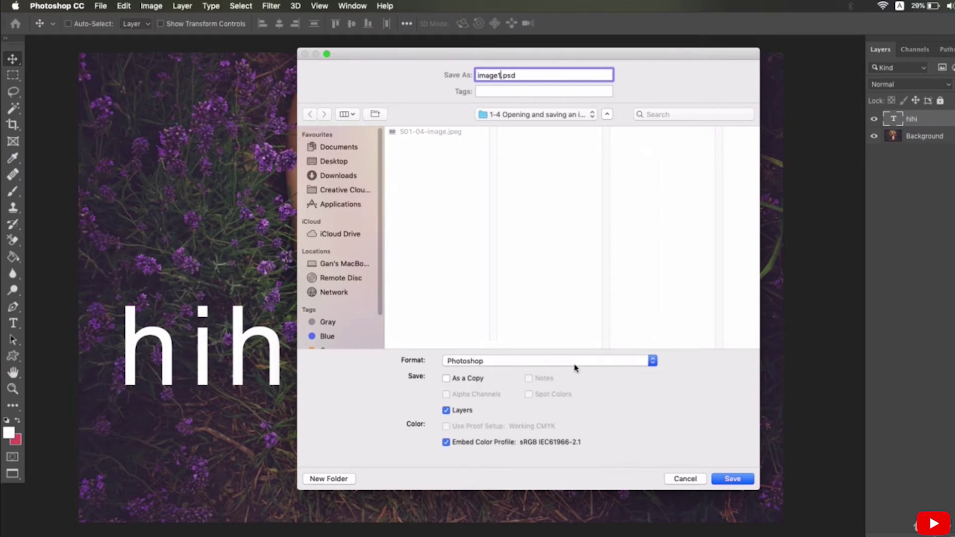
click(575, 363)
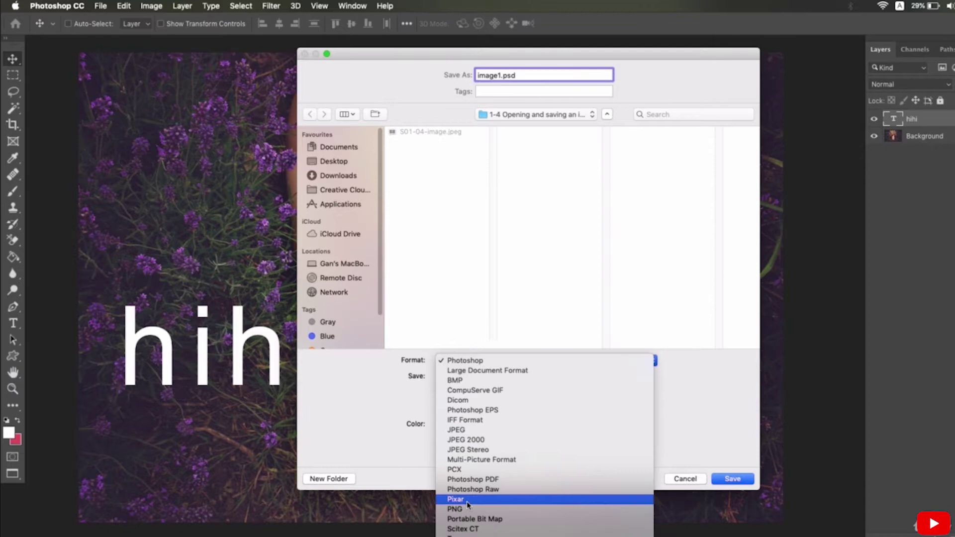
click(462, 431)
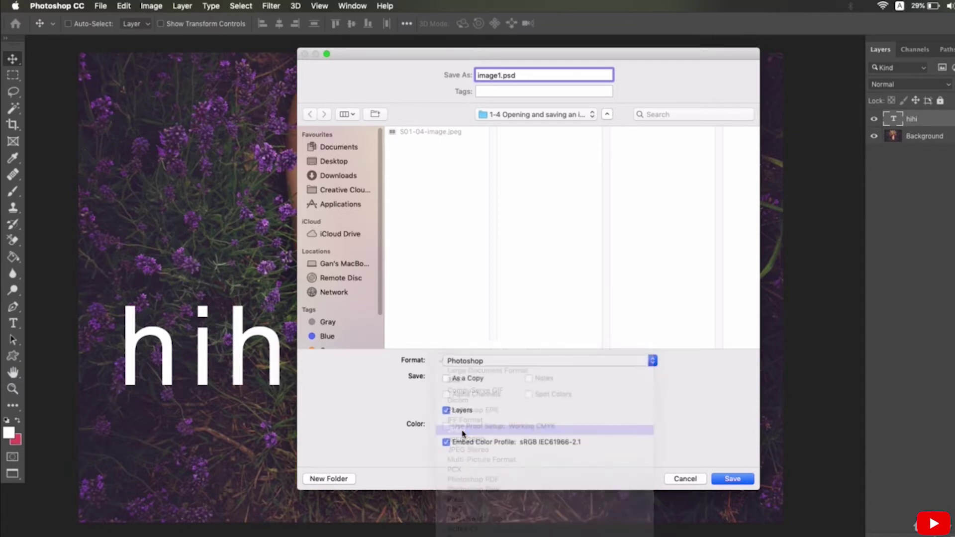
click(731, 478)
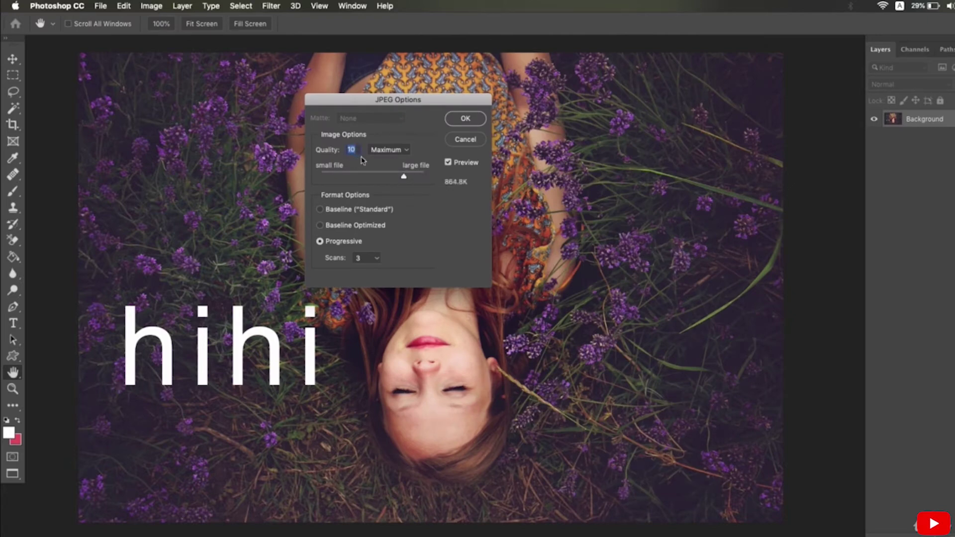
click(371, 226)
Step: Finish saving the JPEG, then open image1.jpg as a new document
click(468, 120)
click(102, 7)
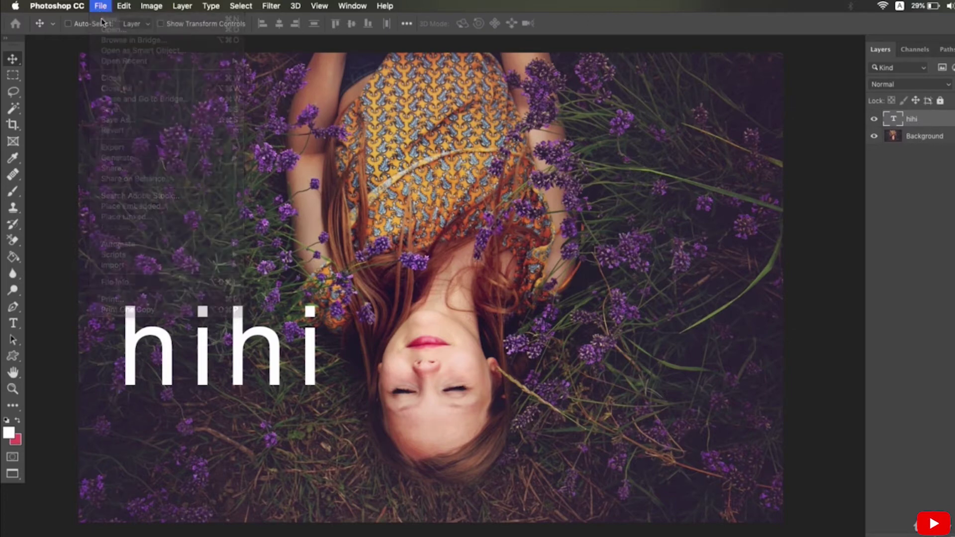
click(99, 30)
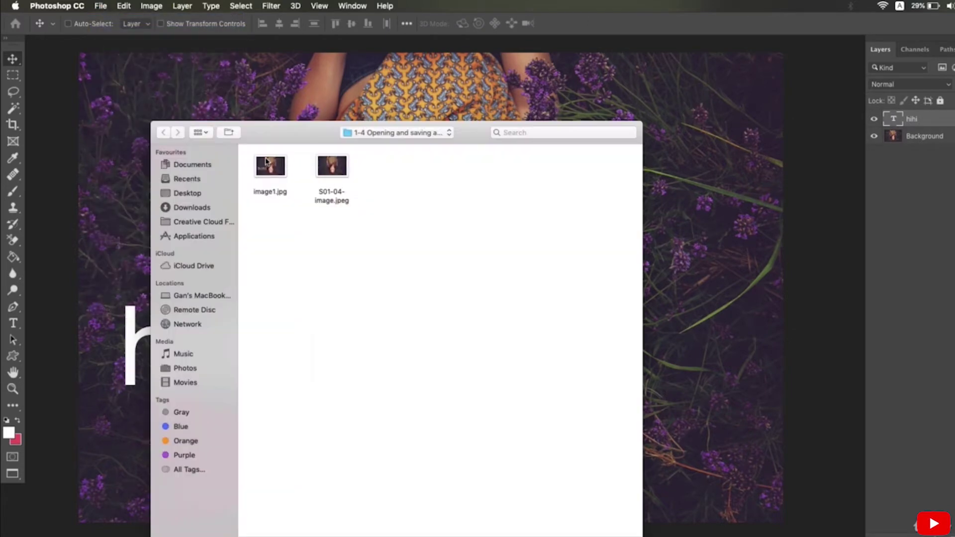
click(267, 162)
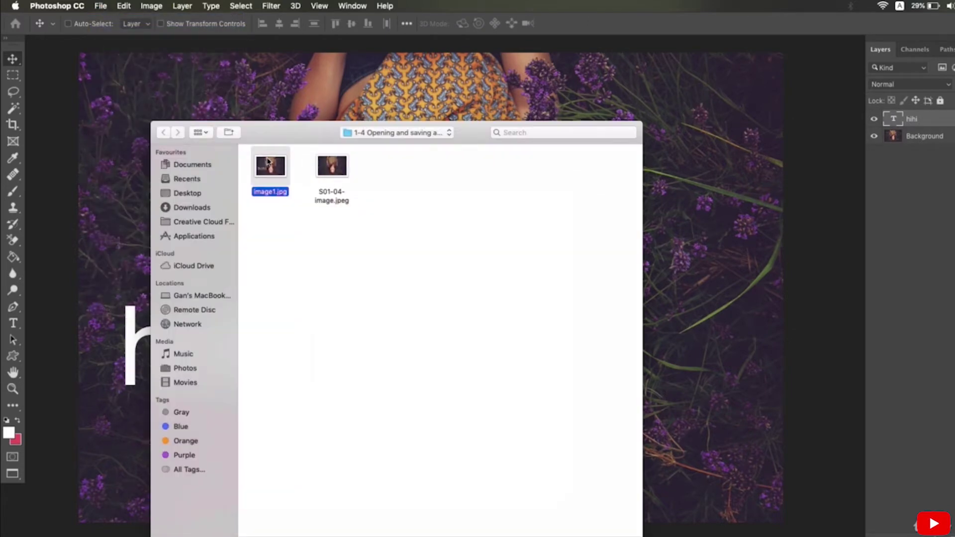
double_click(267, 184)
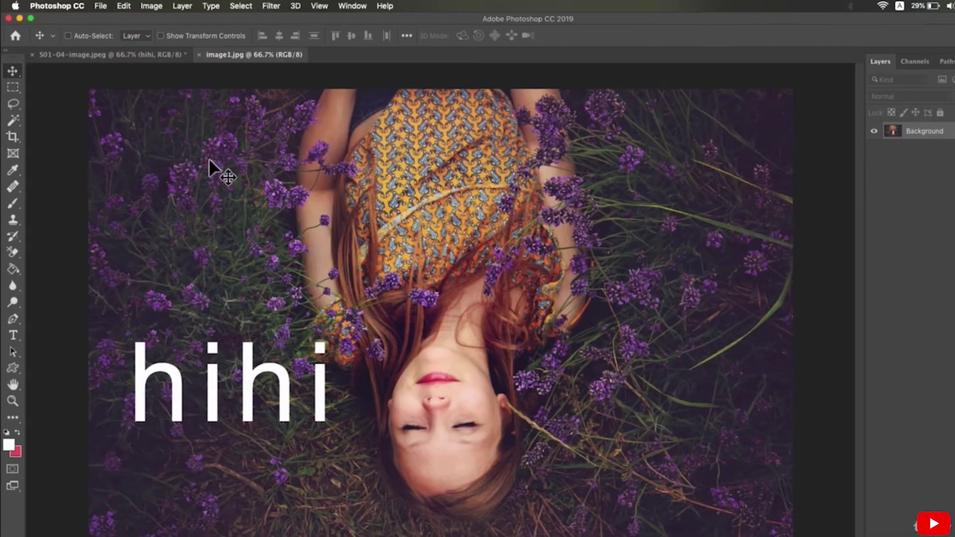
Step: Save the layered lavender document in Photoshop format as image2.psd
click(139, 60)
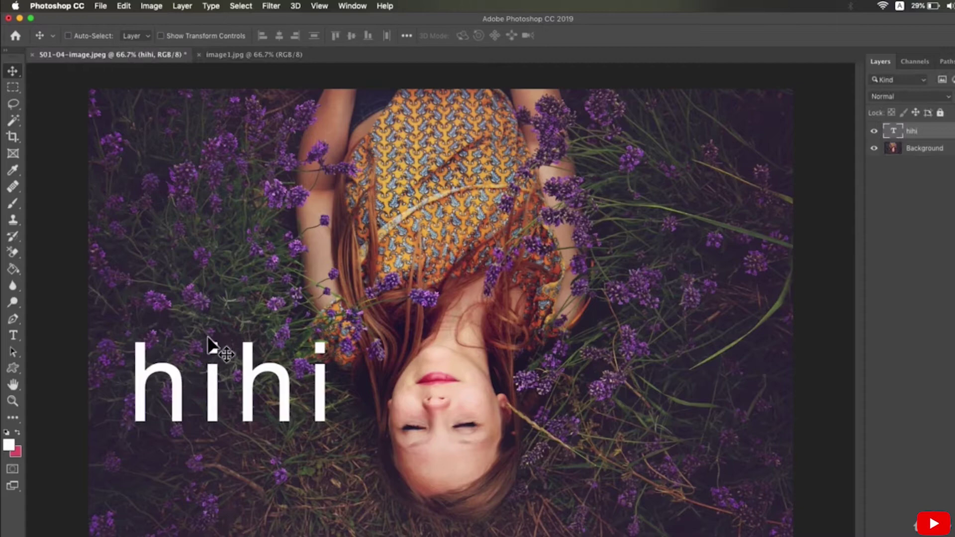
click(101, 6)
click(112, 121)
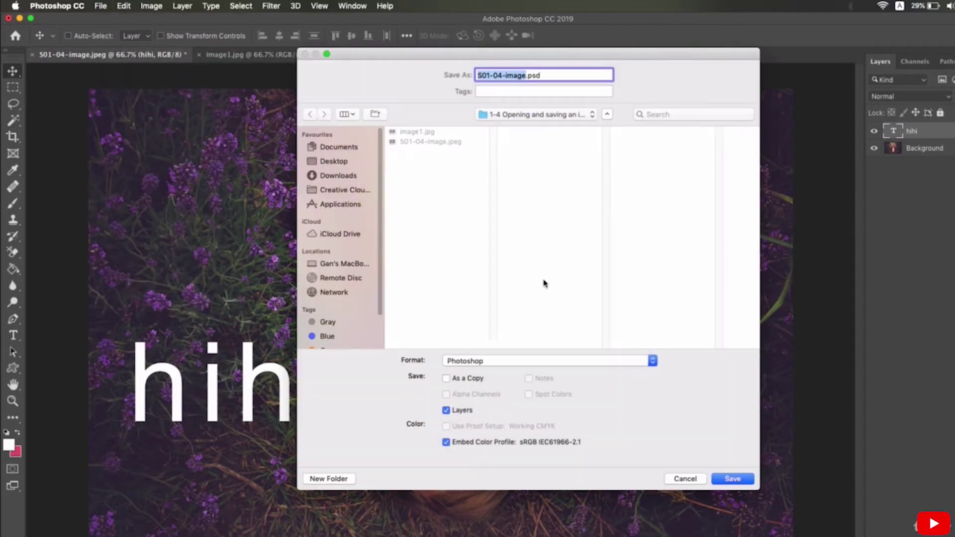
text(image2)
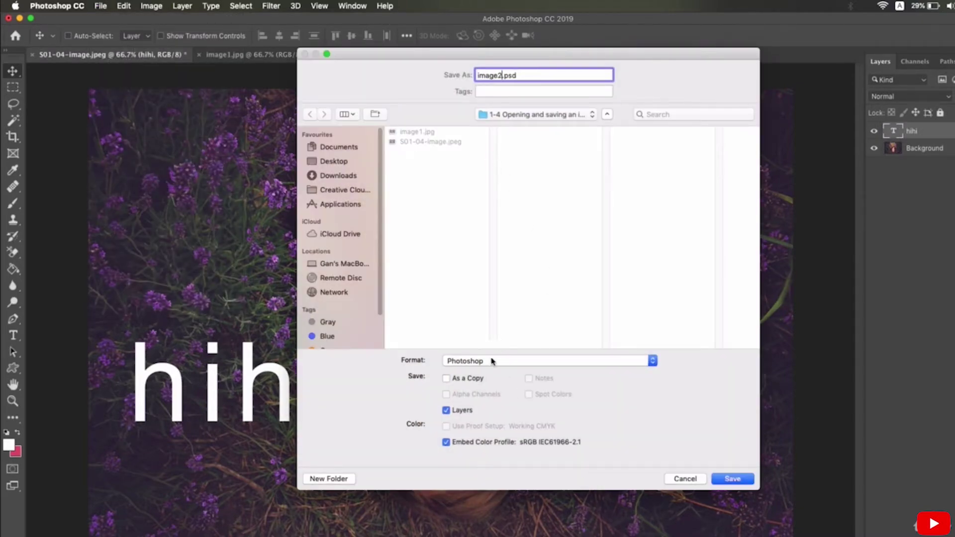
click(493, 362)
click(473, 362)
click(734, 480)
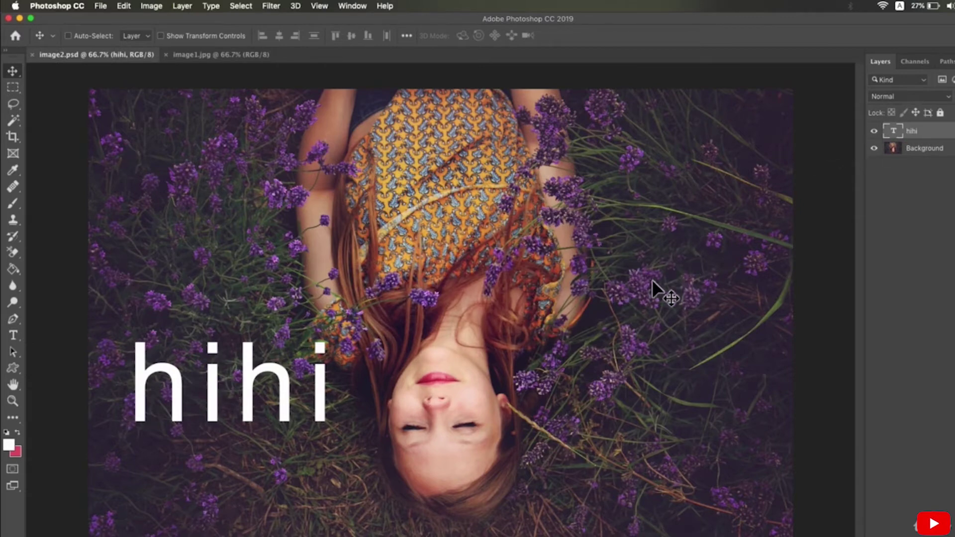
Step: Compare the image1.jpg and image2.psd tabs, then nudge the hihi text right in image2.psd
click(210, 57)
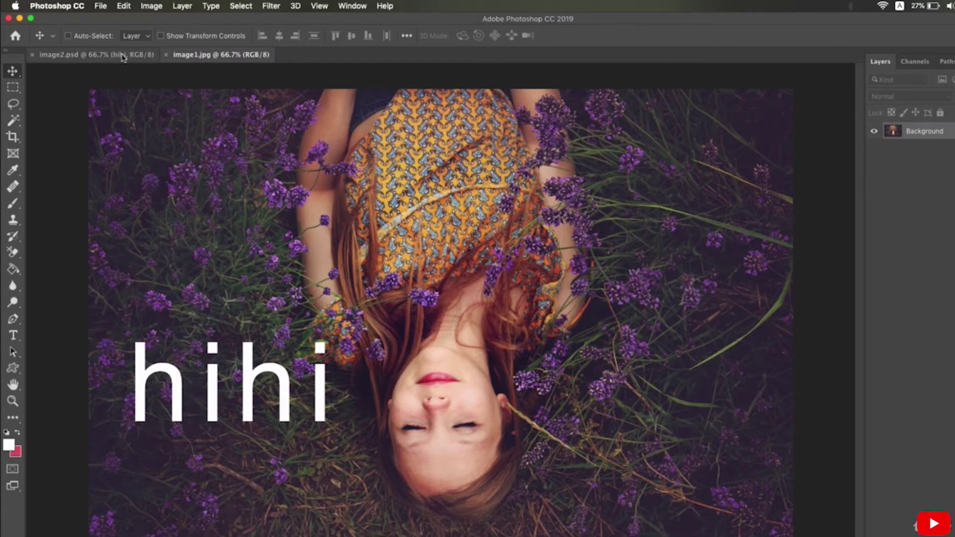
key(ctrl+Tab)
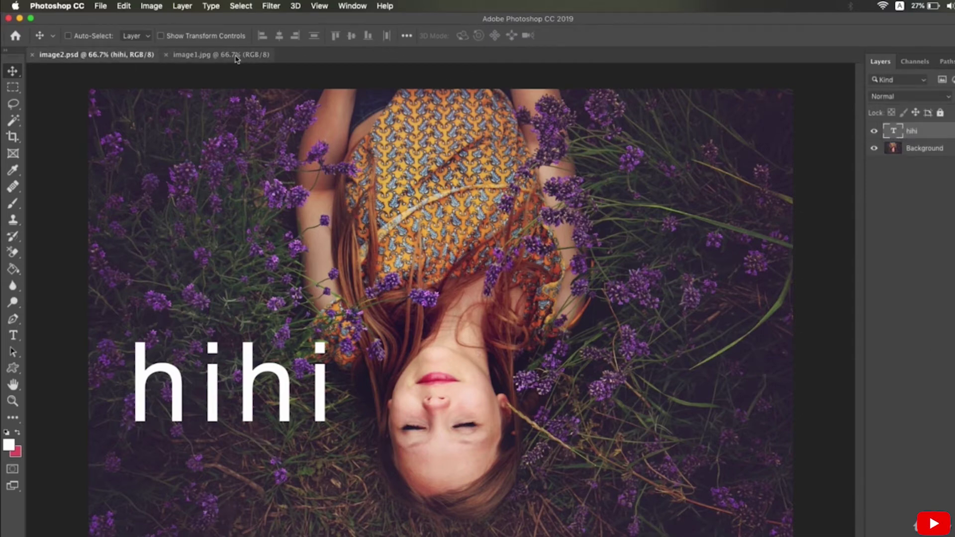
key(ctrl+Tab)
click(115, 58)
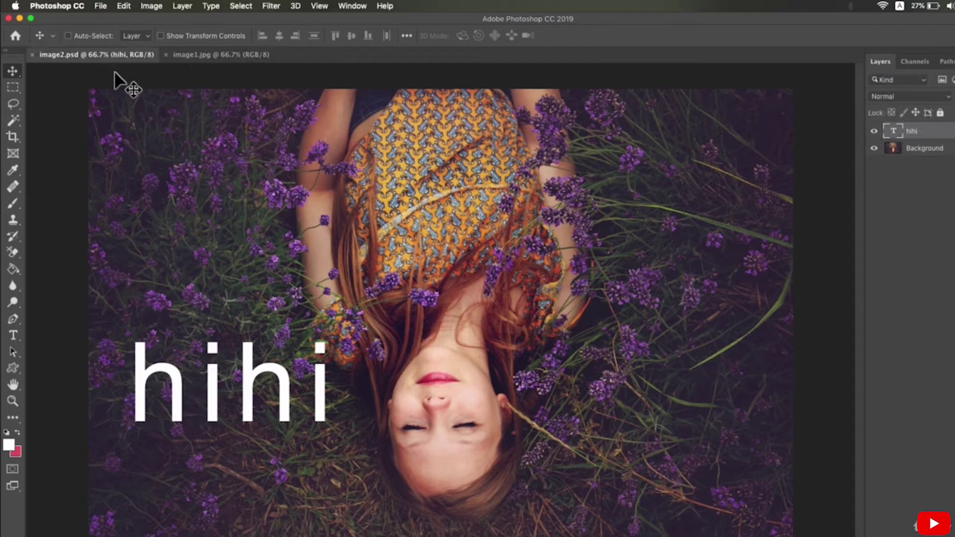
drag(302, 359, 285, 376)
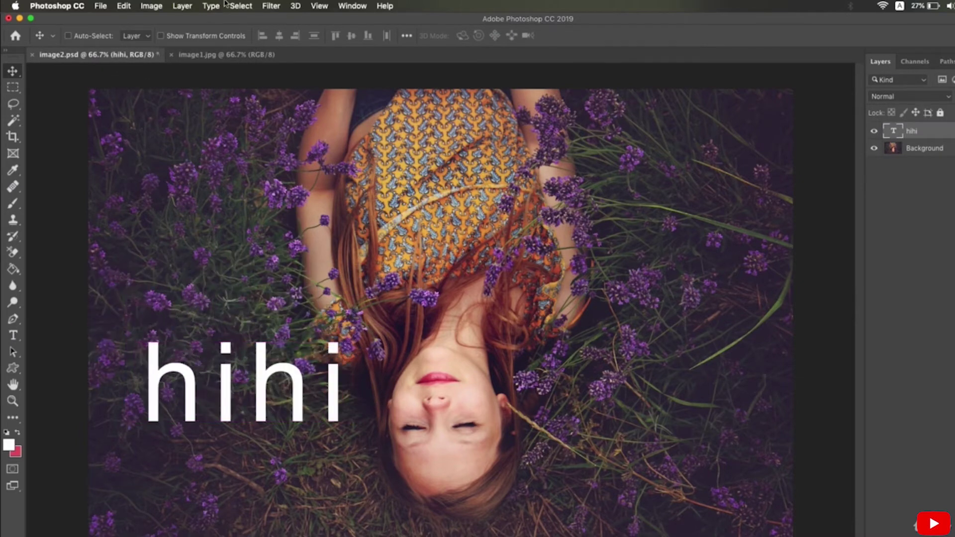
click(101, 5)
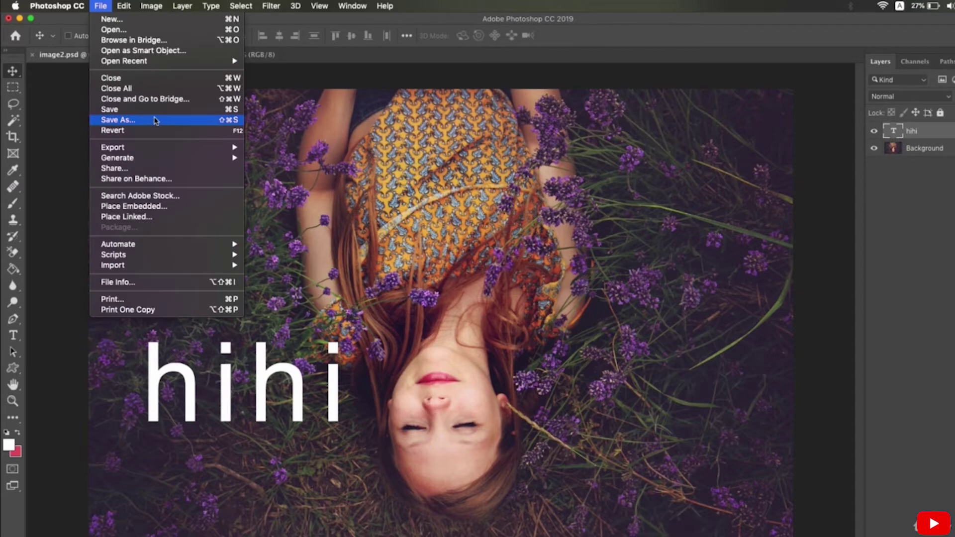
click(171, 125)
click(502, 362)
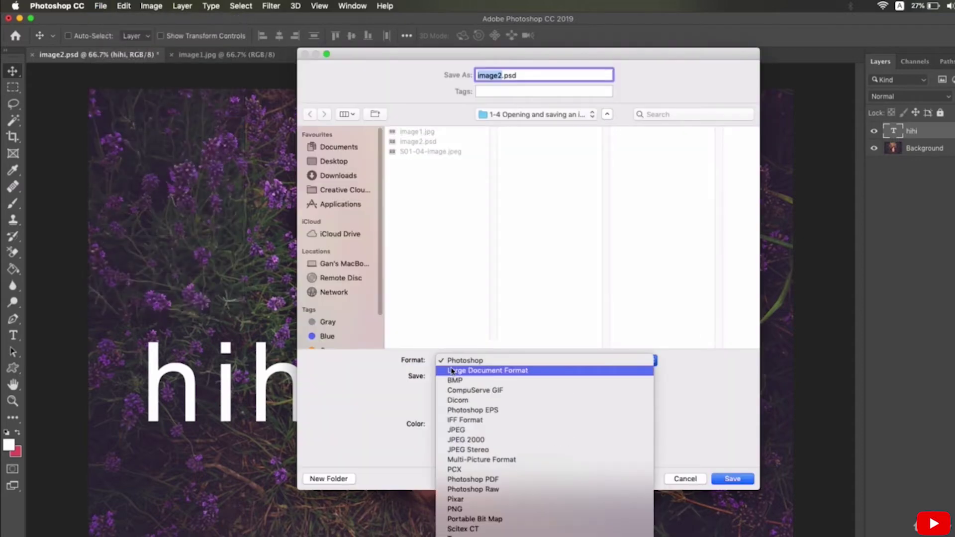
click(473, 361)
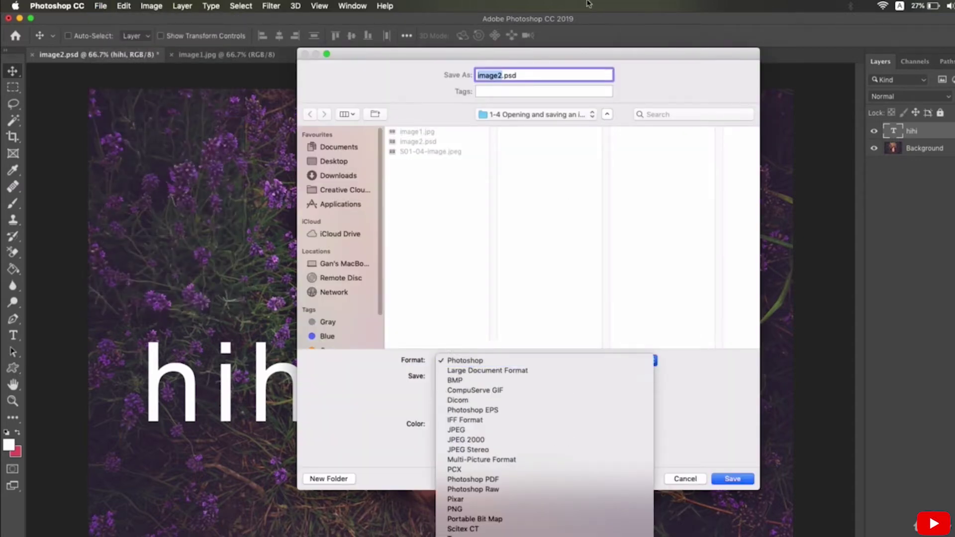
mouse_move(517, 75)
mouse_down()
mouse_move(479, 75)
mouse_move(509, 75)
mouse_up()
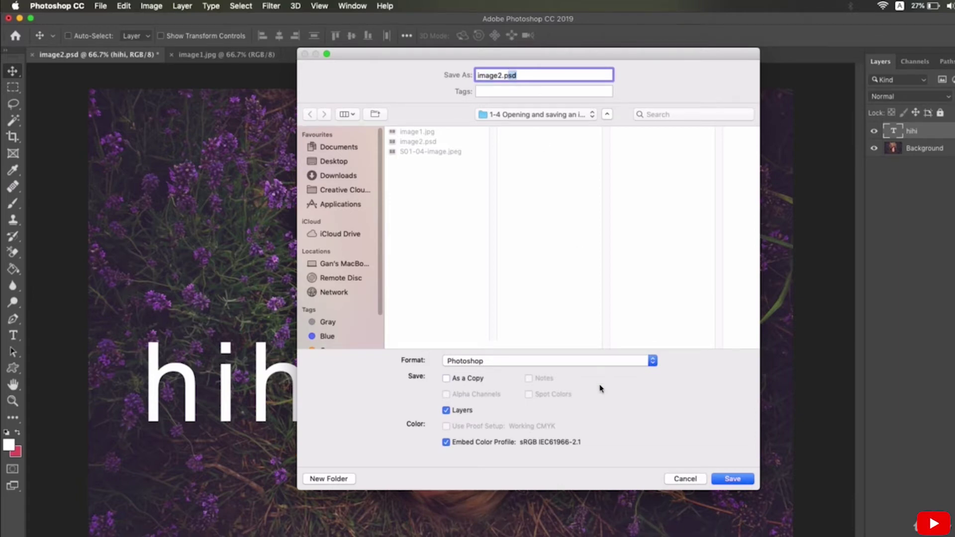
click(553, 363)
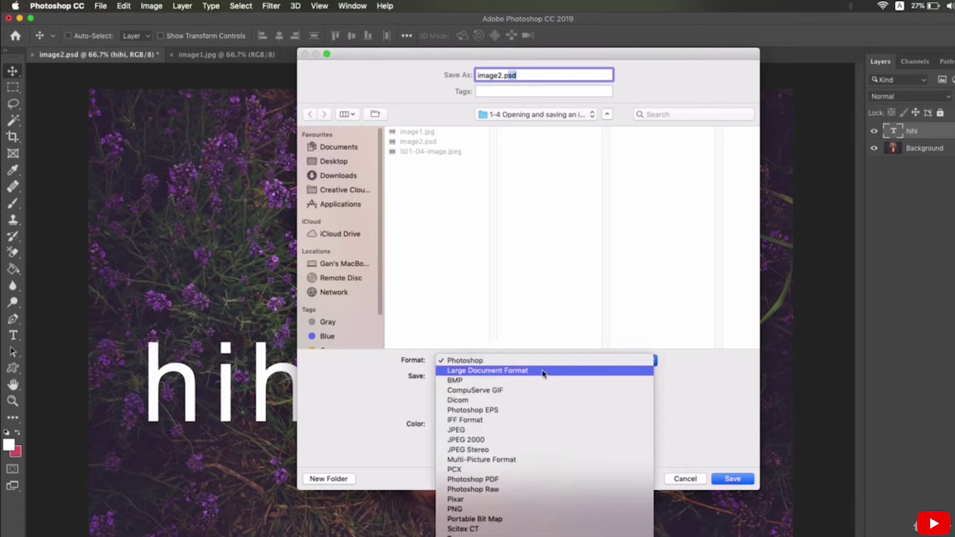
click(510, 371)
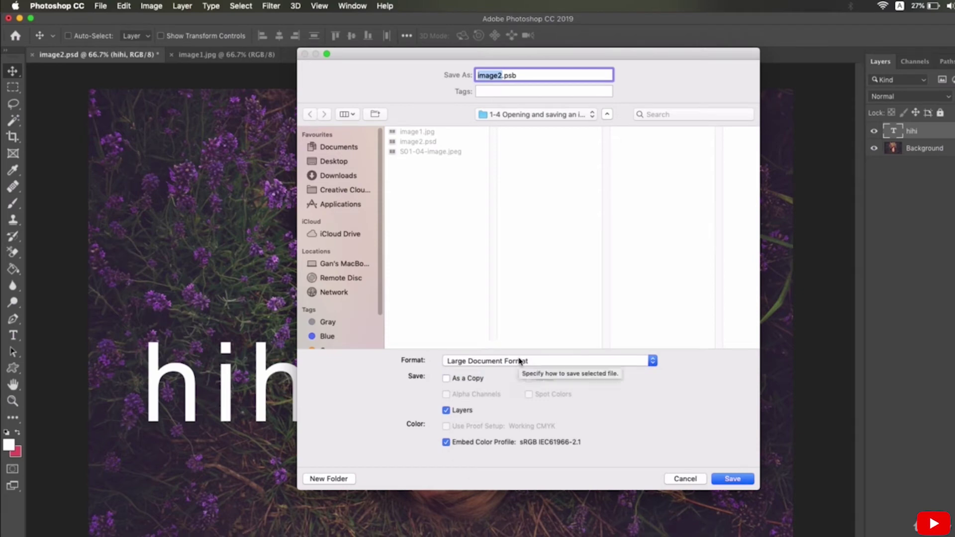
click(519, 360)
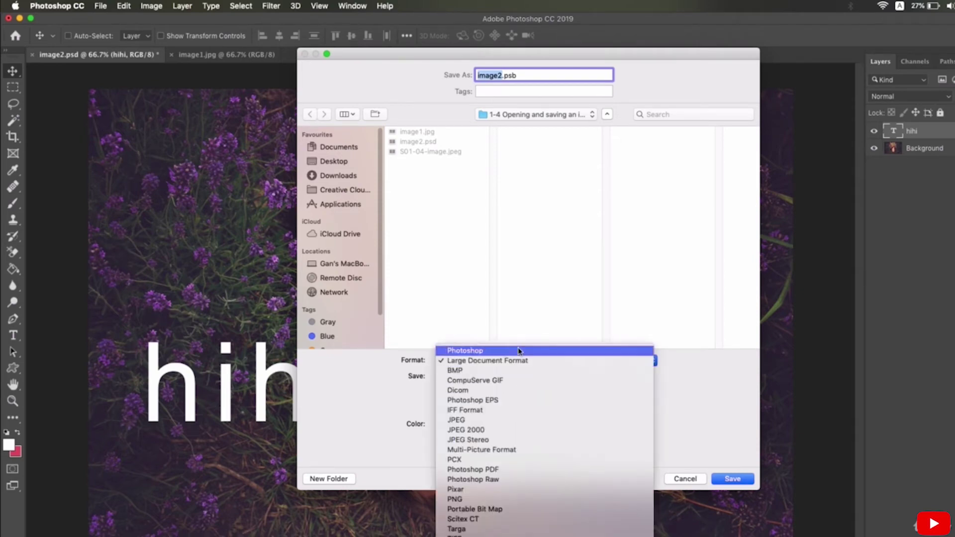
click(519, 352)
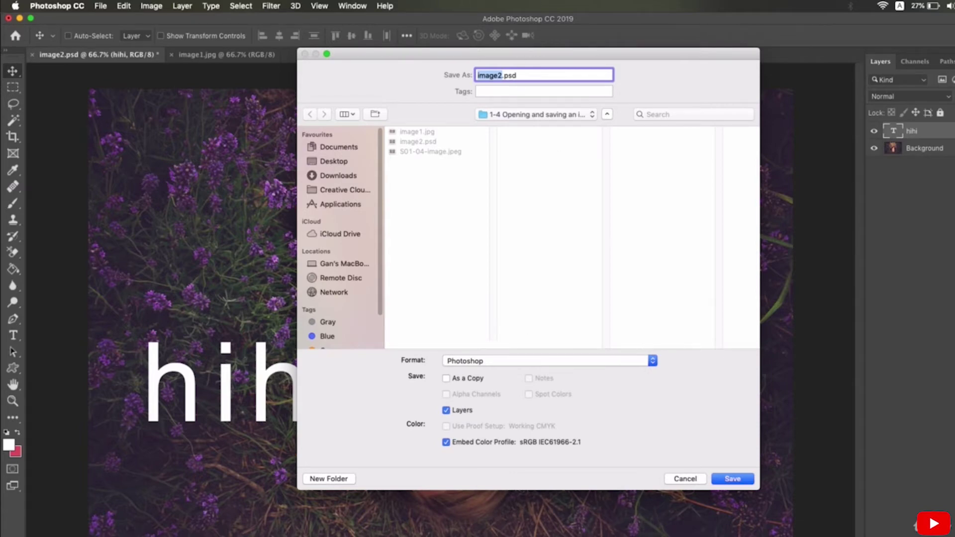
click(685, 479)
Step: Start a new document showing the Print presets, with units in pixels
click(101, 6)
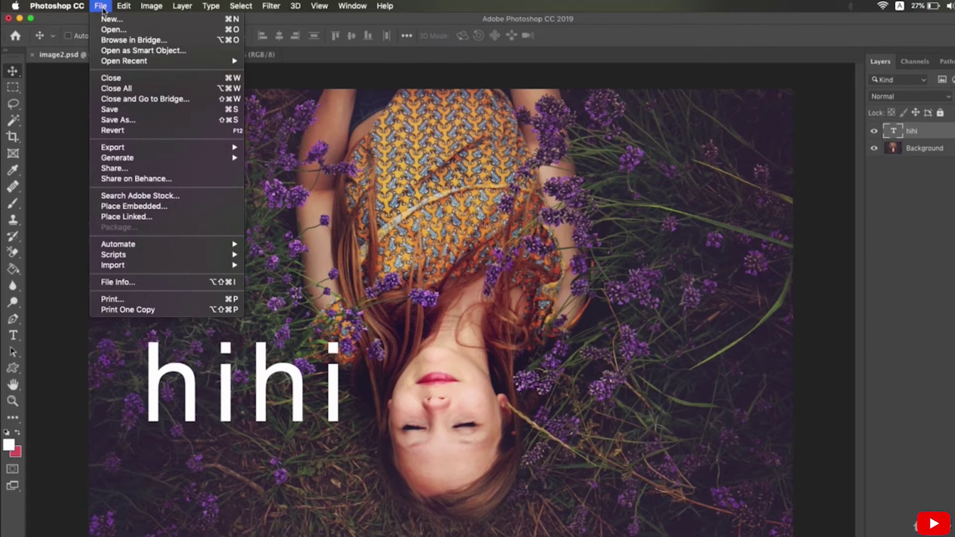
click(138, 21)
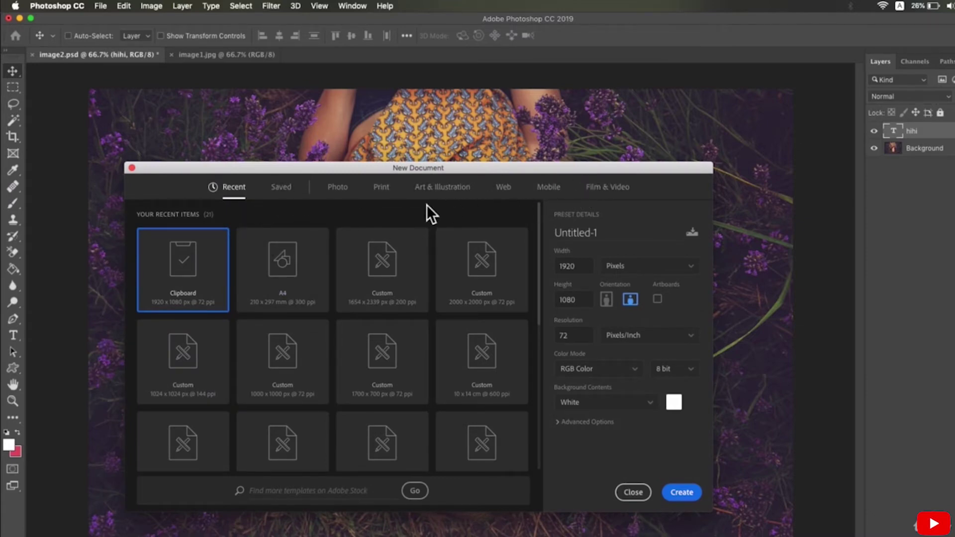
click(389, 199)
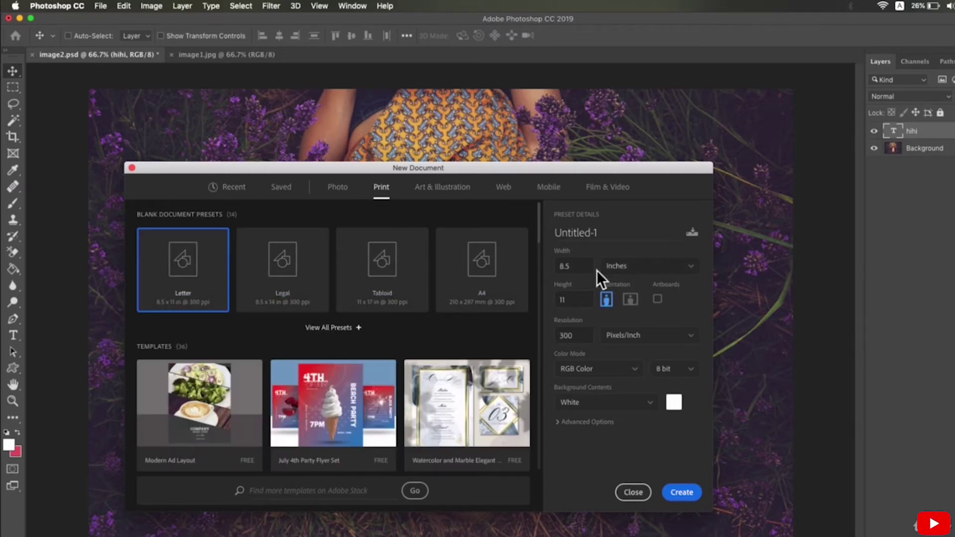
click(617, 267)
click(623, 287)
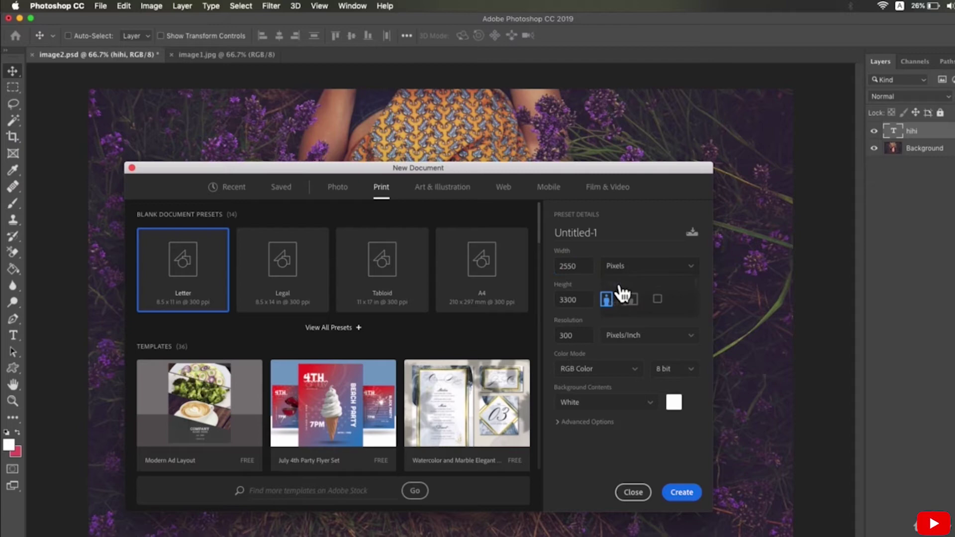
drag(588, 266, 555, 263)
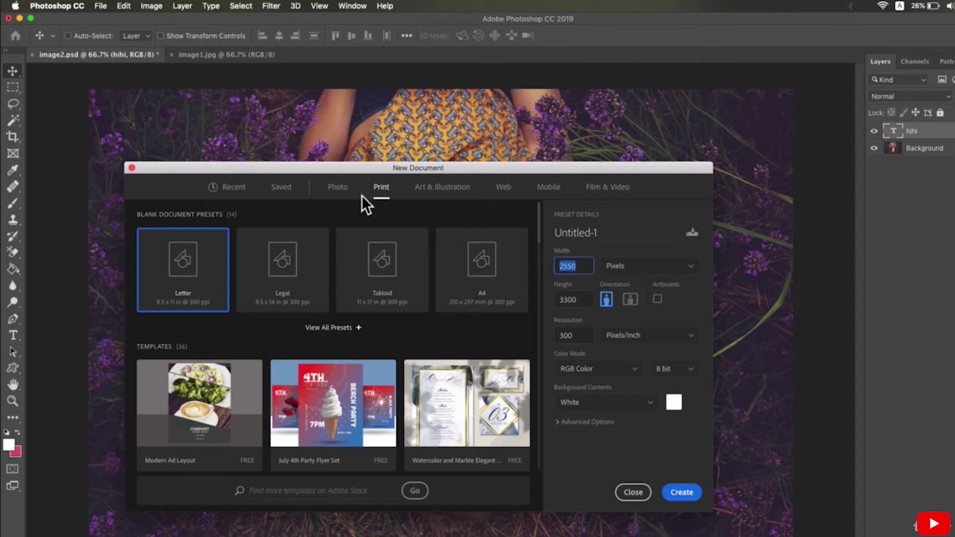
Step: Base it on A4 in pixels, with width 2000, height 2000 and 72 pixels/inch
click(486, 272)
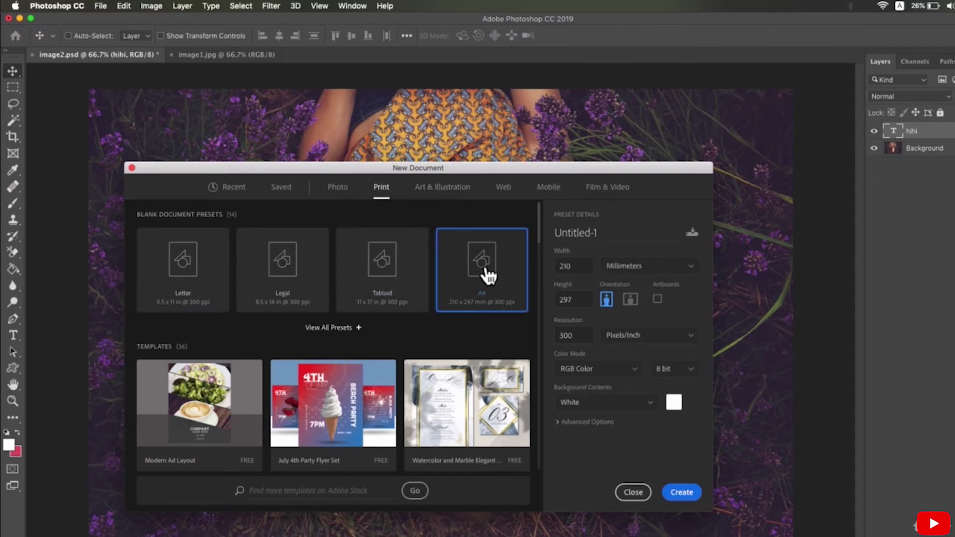
click(682, 270)
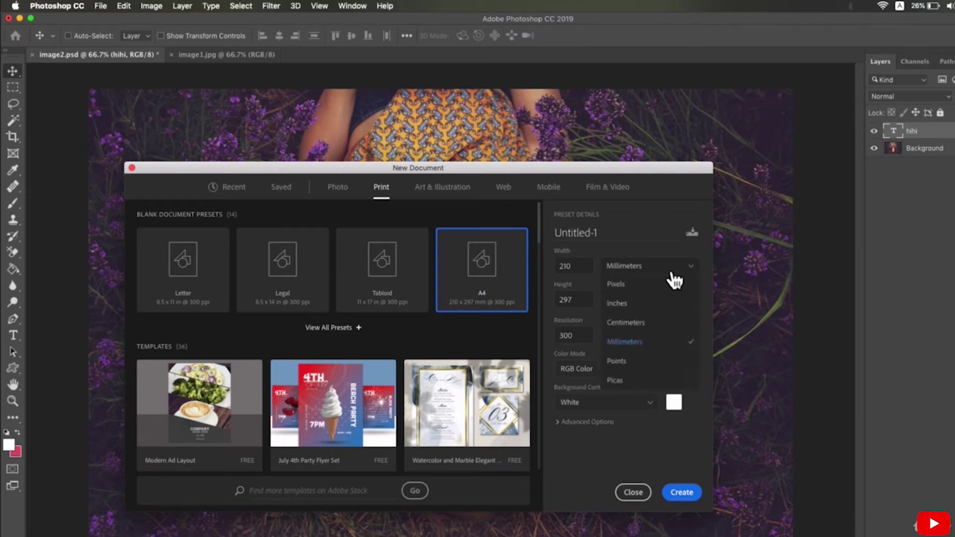
click(640, 287)
double_click(567, 260)
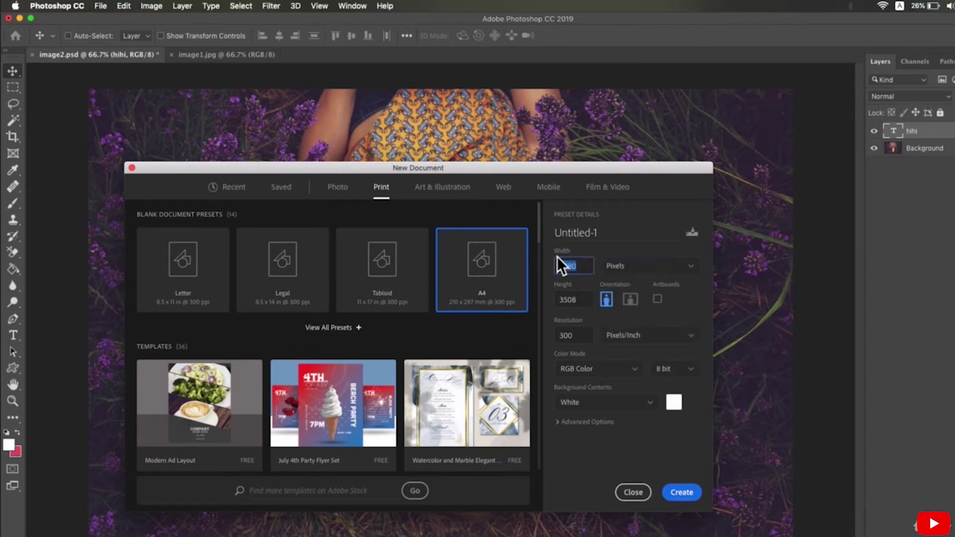
text(2000)
double_click(578, 300)
text(2000)
key(Tab)
Step: Create the 2000 × 2000 document and type 'hihi' in red #ff0000
click(687, 493)
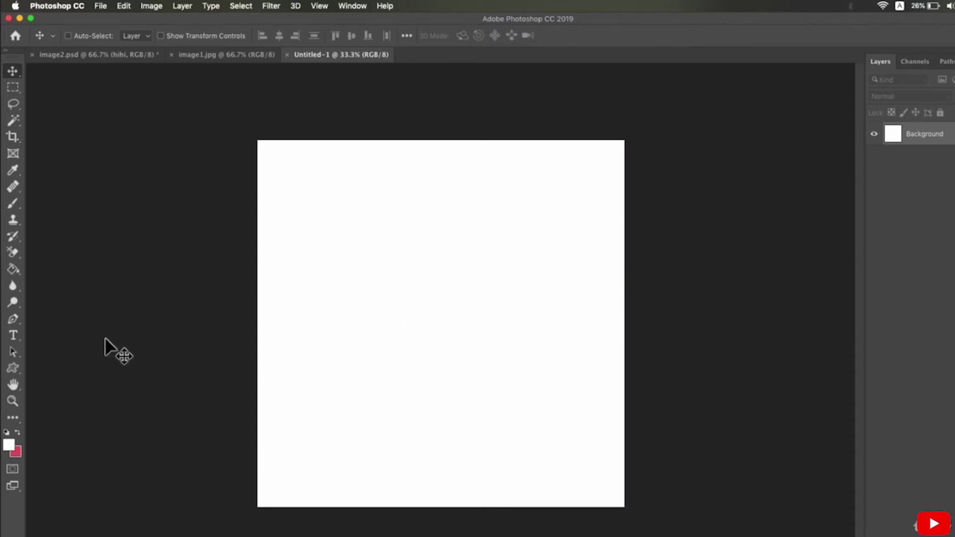
click(15, 335)
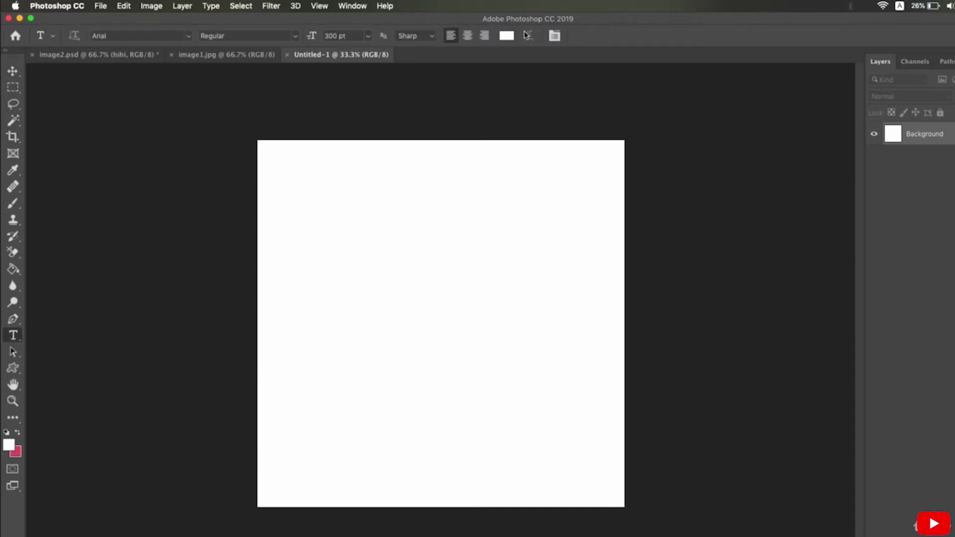
click(506, 36)
text(ff0000)
click(823, 318)
click(439, 320)
text(hihi)
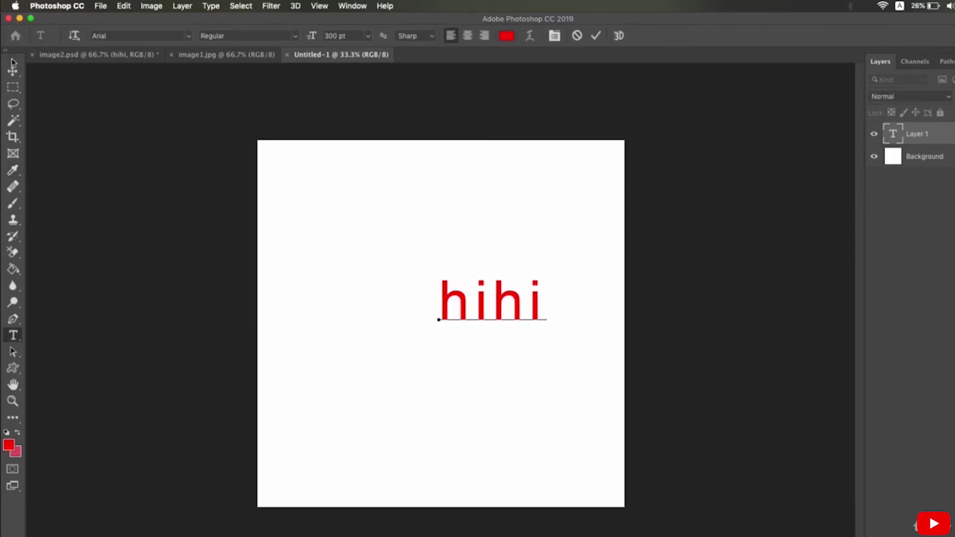
click(12, 70)
Step: Begin Save As for Untitled-1, then cancel it
click(100, 6)
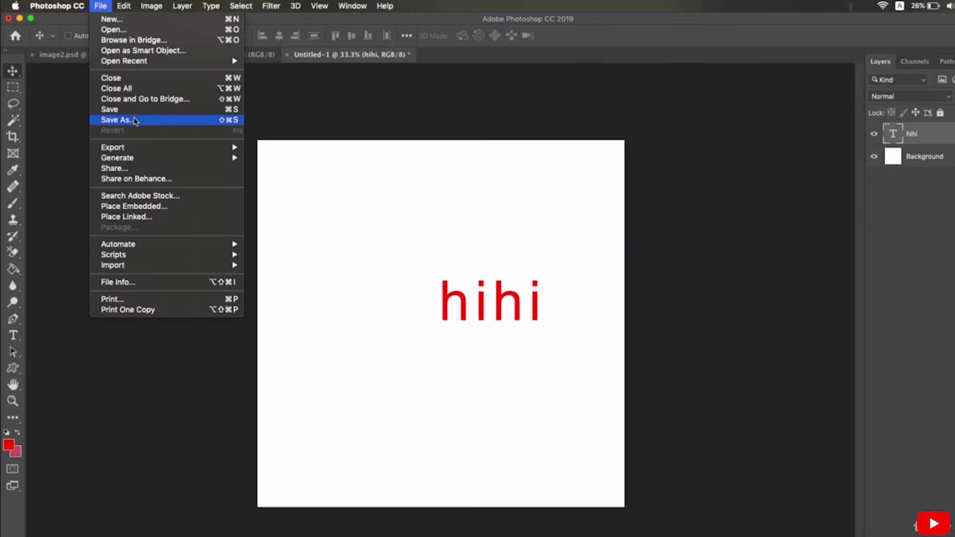
click(134, 121)
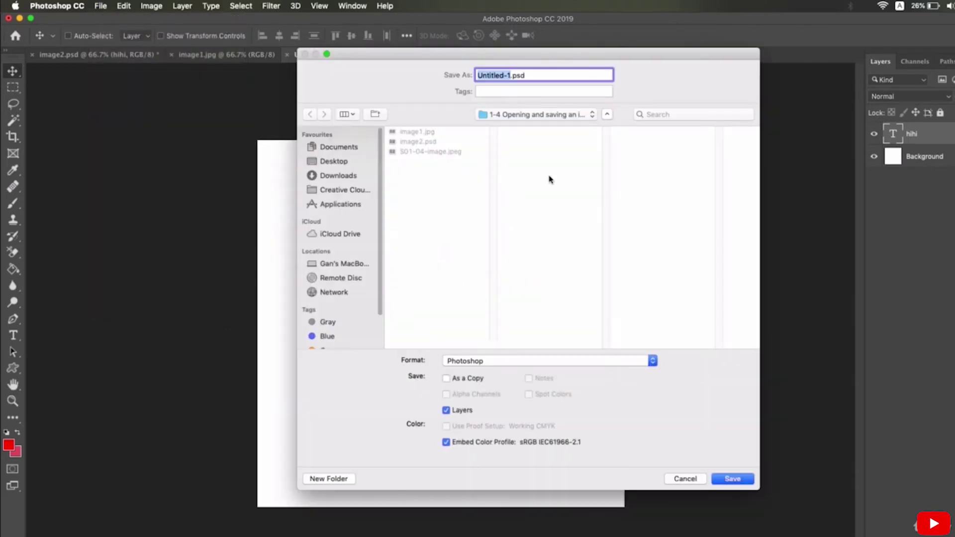
click(685, 479)
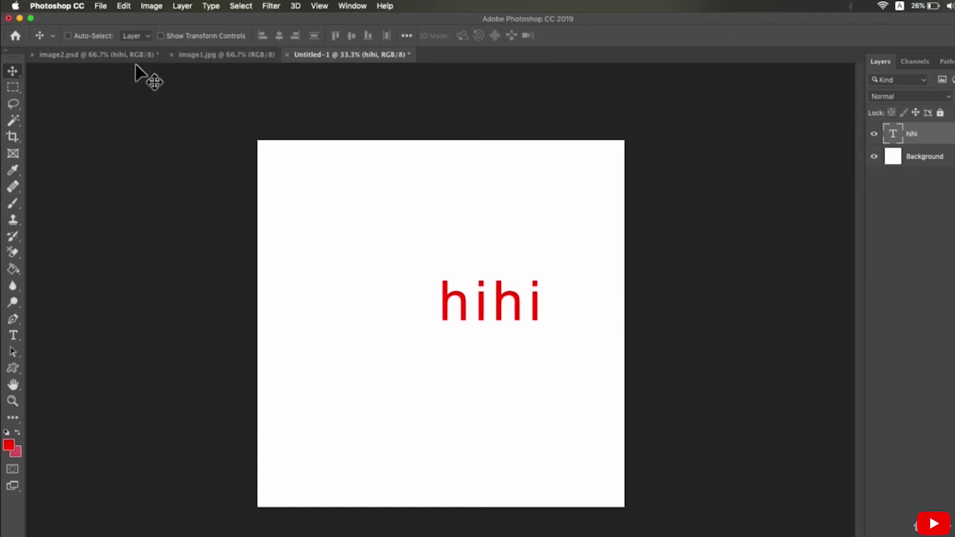
Step: Switch through the image2.psd, image1.jpg and Untitled-1 tabs, ending on image1.jpg
click(109, 60)
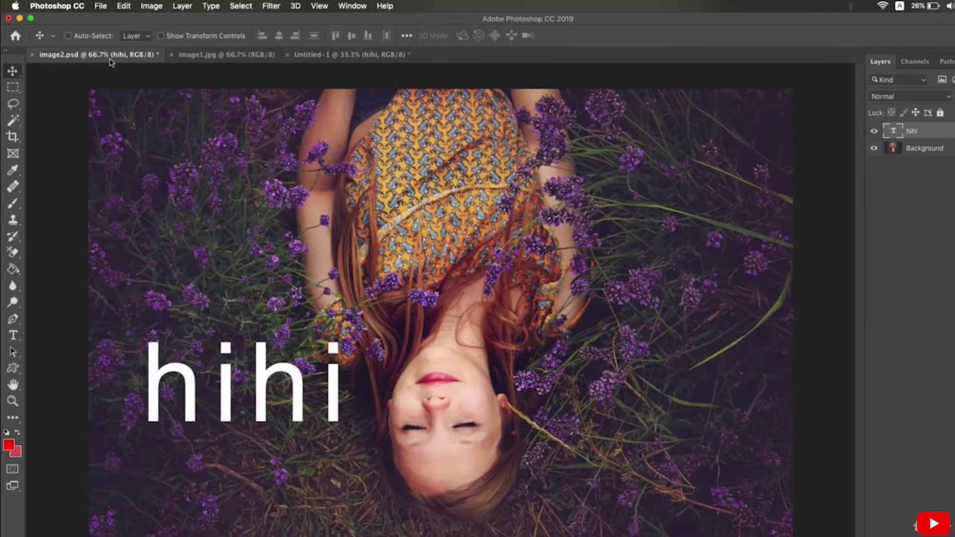
click(234, 55)
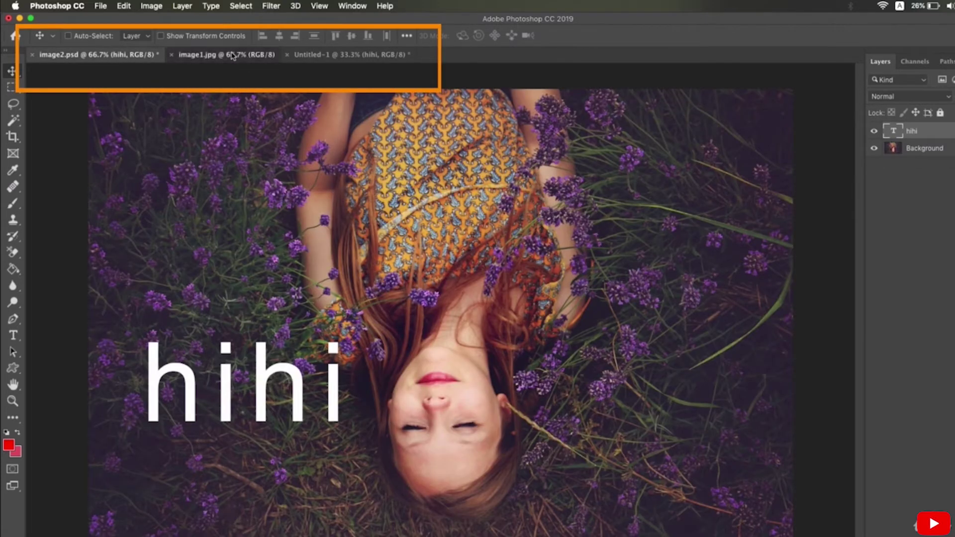
click(334, 58)
click(219, 56)
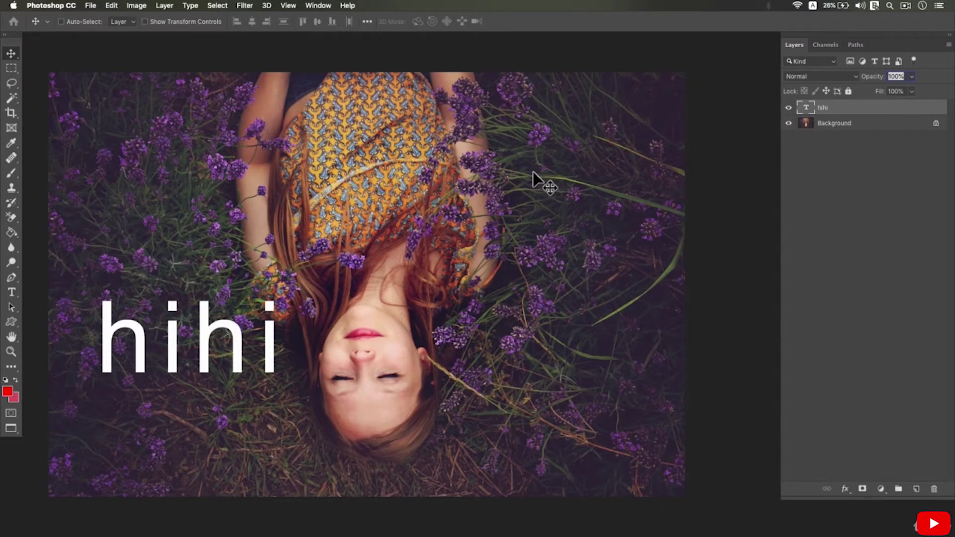
Step: Scroll and pan around the magnified lavender photo to reach the hihi letters and the woman's face
scroll(142, 251, up, 5)
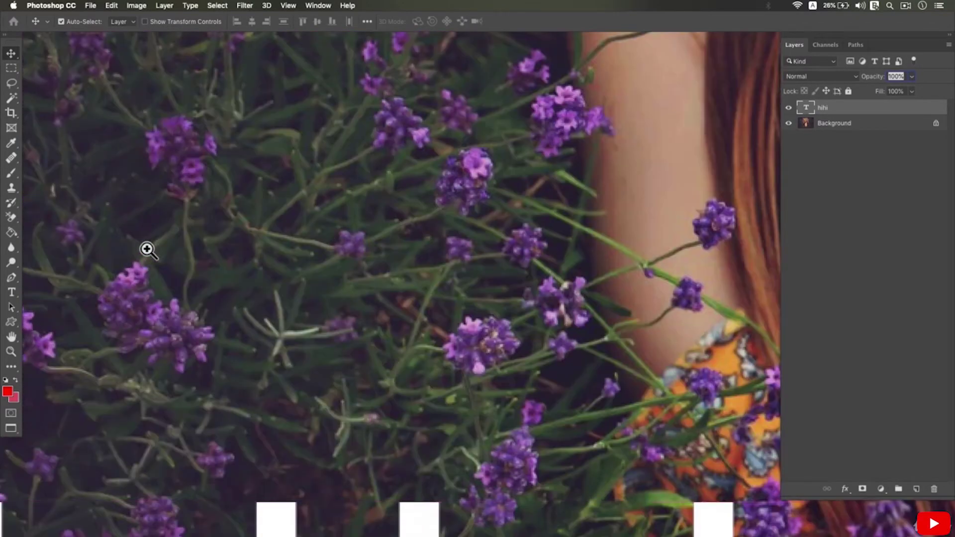
drag(145, 249, 275, 224)
scroll(274, 224, down, 3)
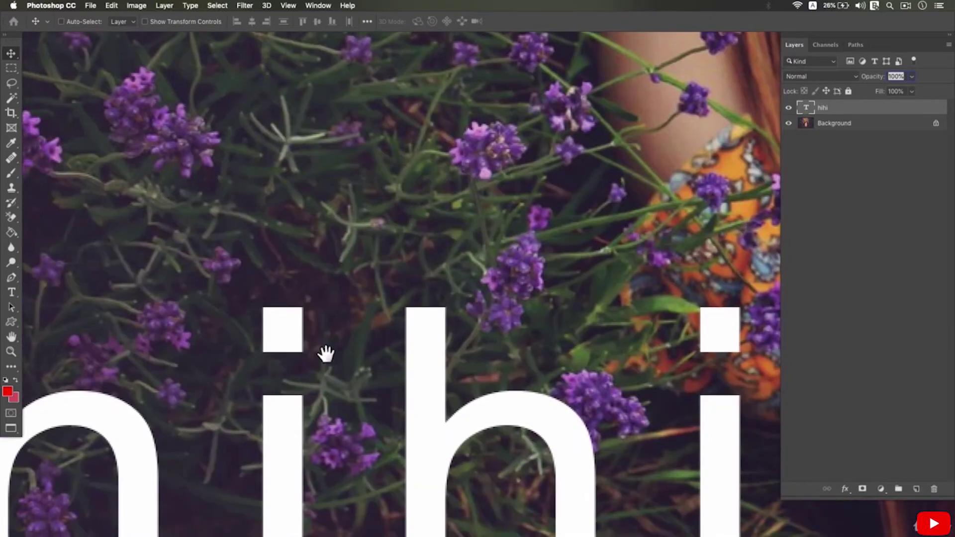
drag(324, 352, 301, 133)
drag(320, 223, 378, 196)
scroll(431, 209, down, 2)
alt+click(380, 196)
drag(476, 190, 372, 215)
drag(550, 182, 292, 211)
scroll(293, 212, right, 10)
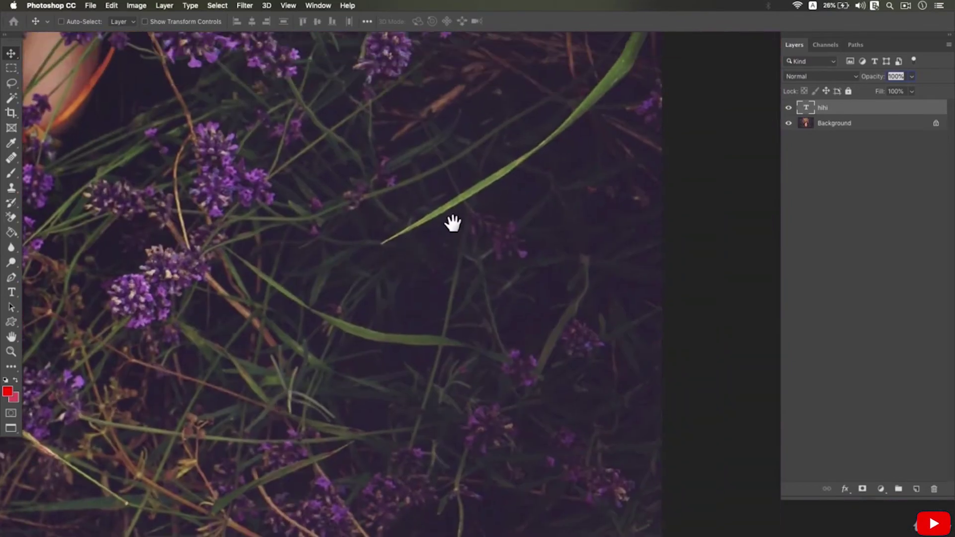
Step: Zoom in on the dark lavender, then scroll back out and pan until the whole portrait fits
key(super+space)
click(357, 177)
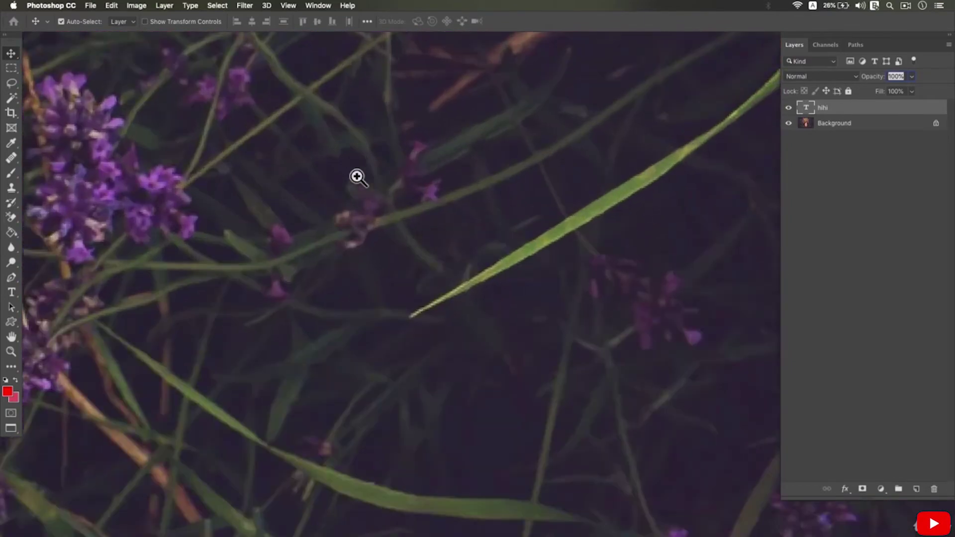
scroll(286, 186, up, 5)
scroll(219, 206, up, 3)
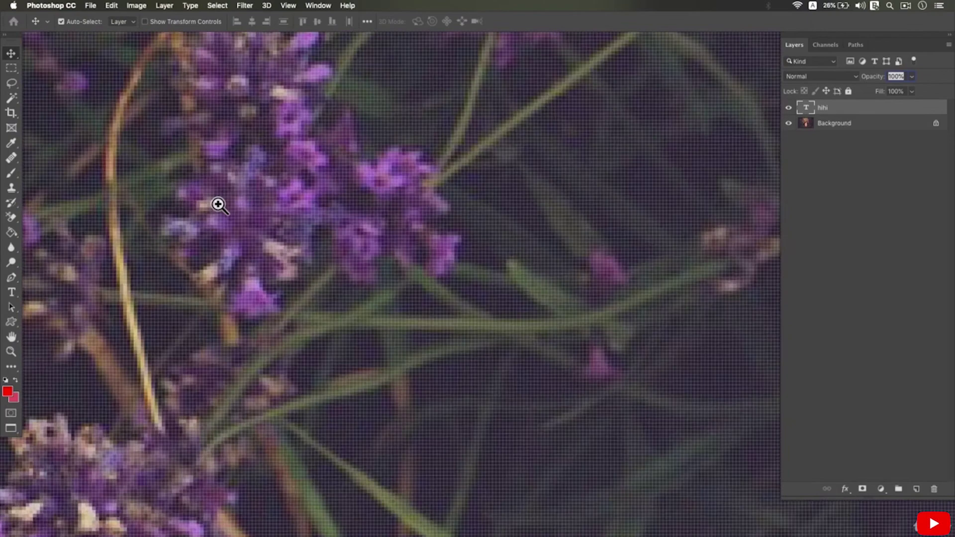
scroll(250, 215, down, 6)
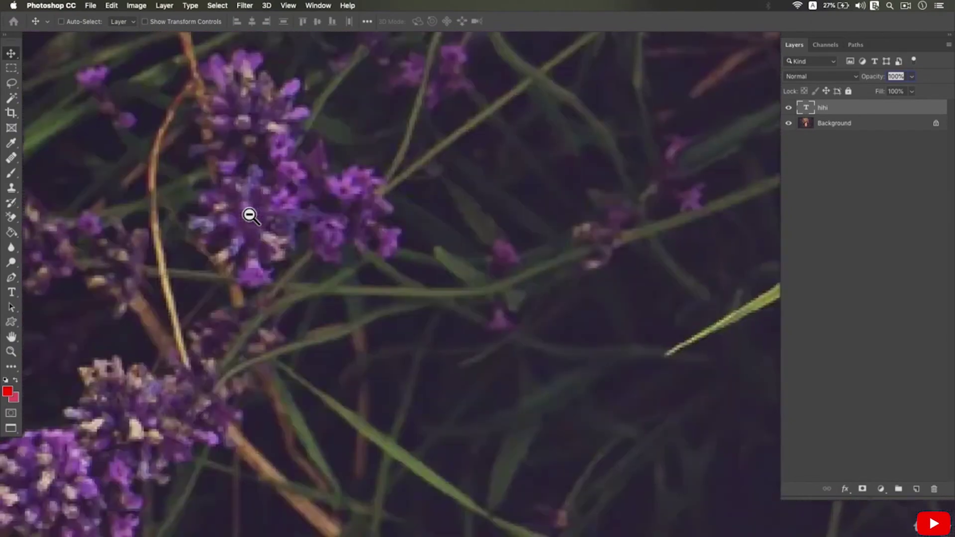
scroll(250, 216, down, 3)
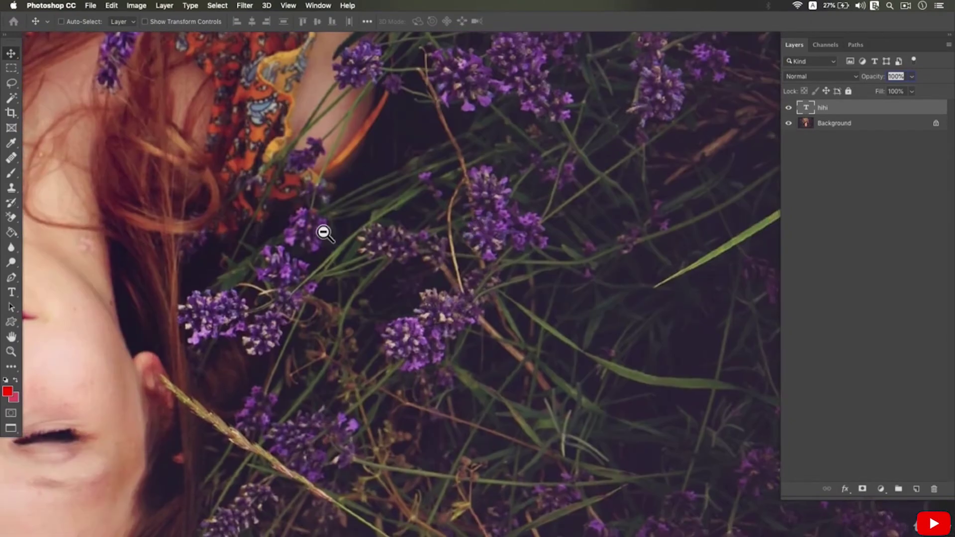
scroll(320, 230, down, 4)
drag(455, 297, 428, 260)
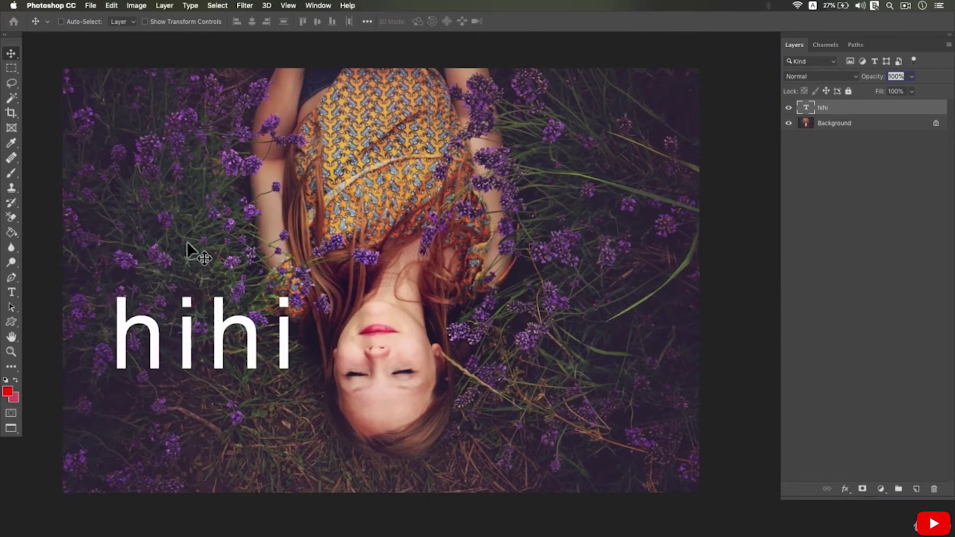
key(super)
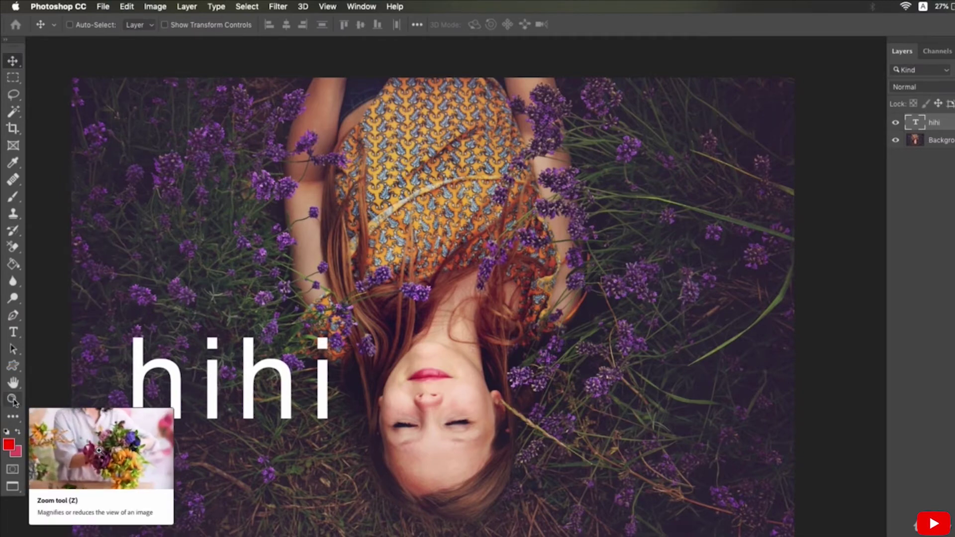
Step: Choose the Zoom tool in Zoom In mode and magnify the view twice on the hihi text
click(14, 401)
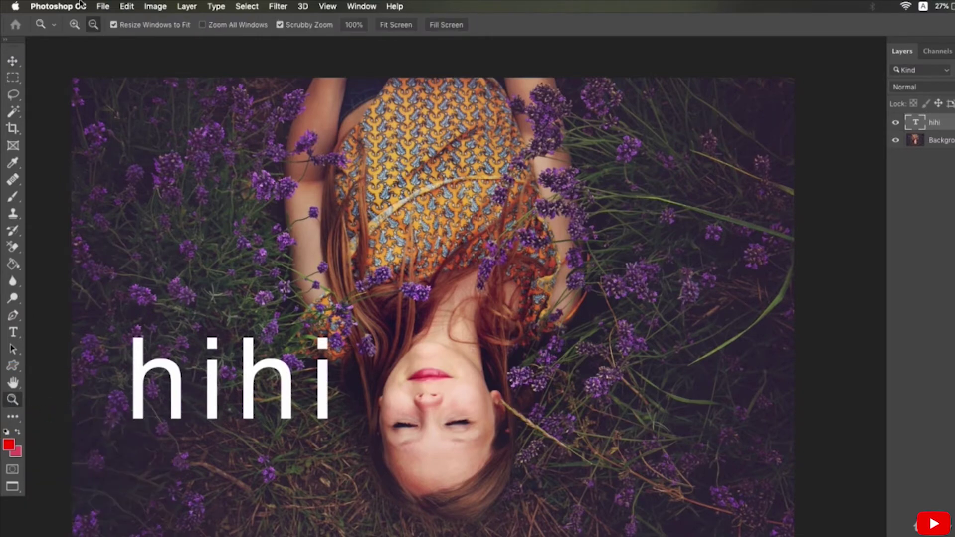
click(74, 24)
click(183, 407)
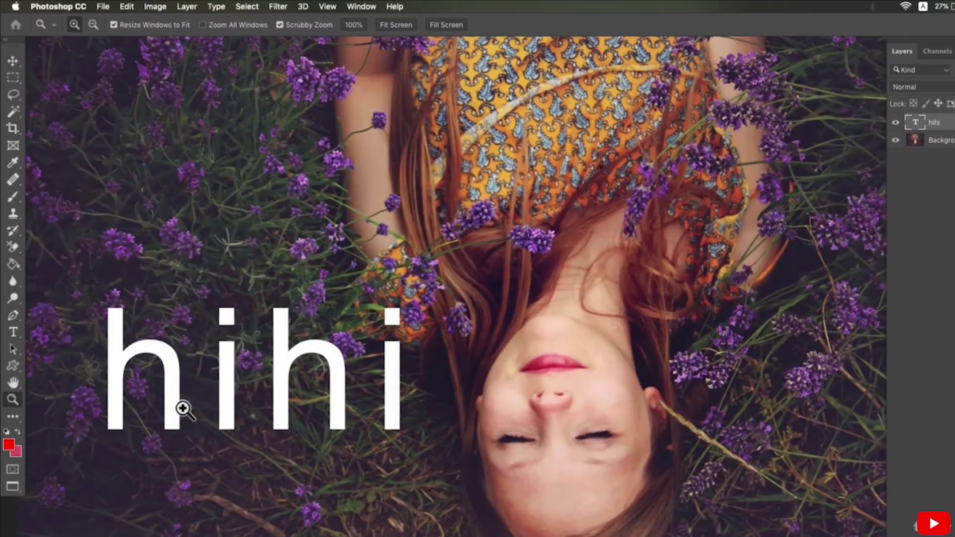
click(270, 257)
scroll(386, 324, down, 3)
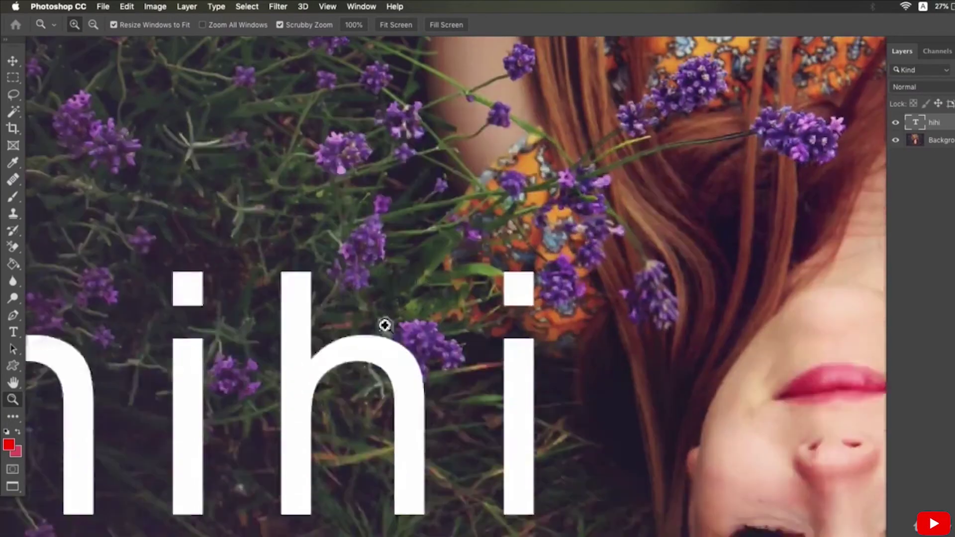
scroll(351, 303, down, 4)
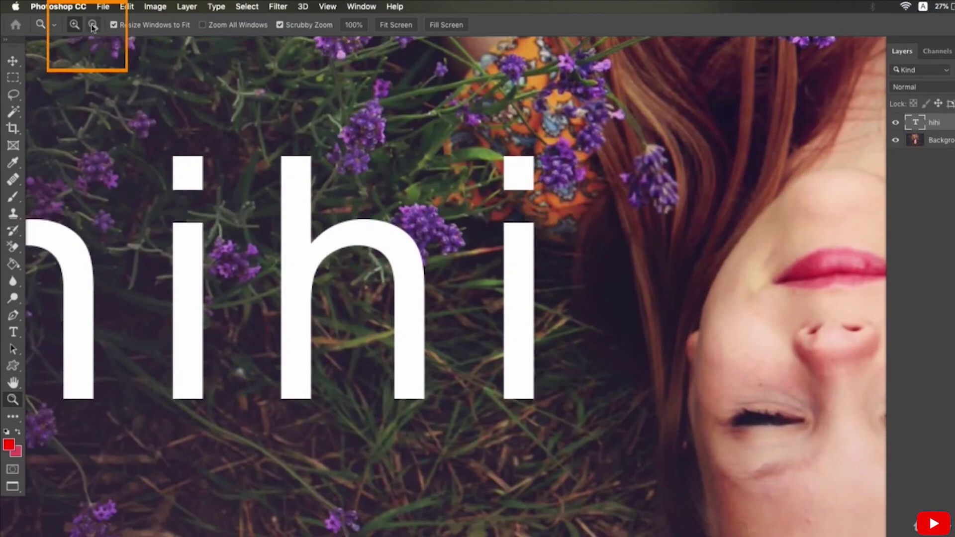
Step: Alternate Zoom Out and Zoom In to zoom out, magnify the upper-right flowers, and return to the whole portrait
click(92, 25)
click(292, 270)
click(292, 271)
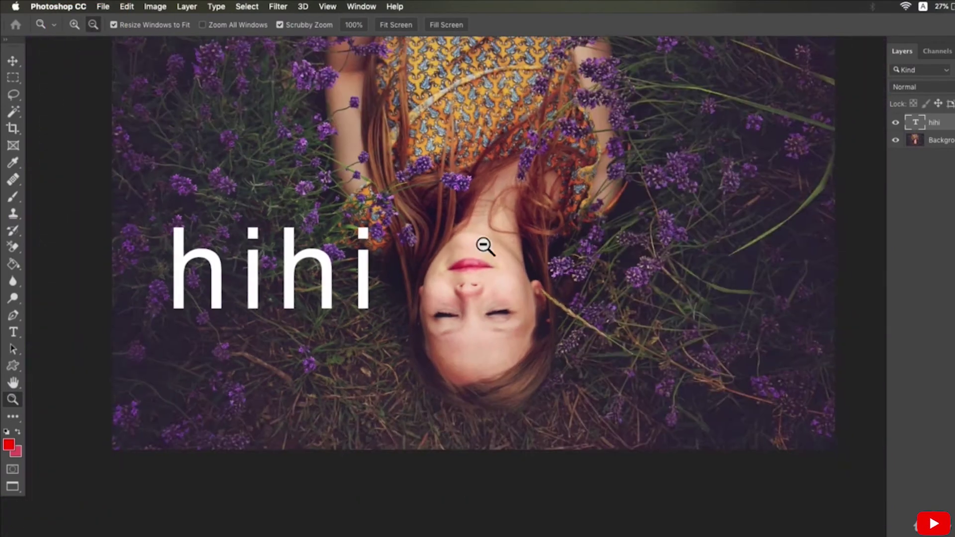
click(74, 26)
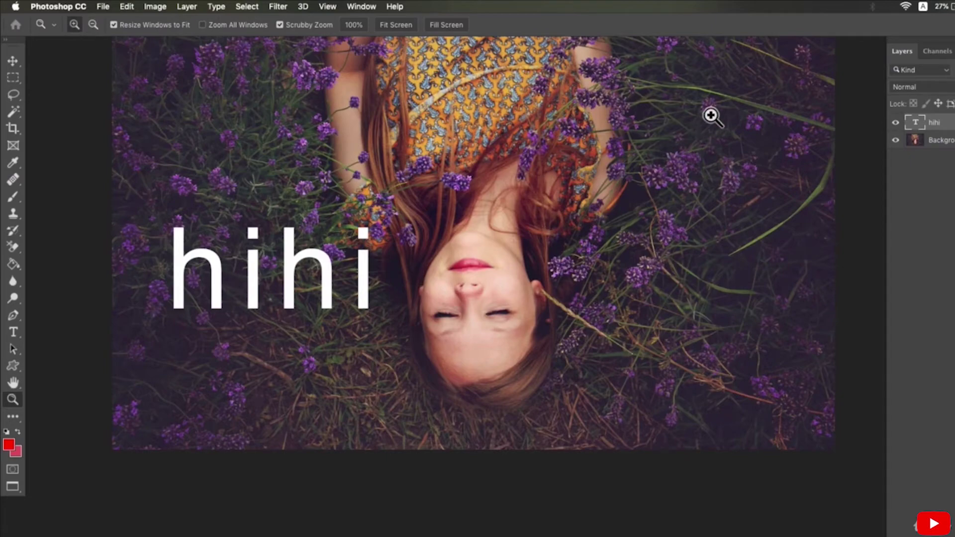
click(710, 113)
click(92, 25)
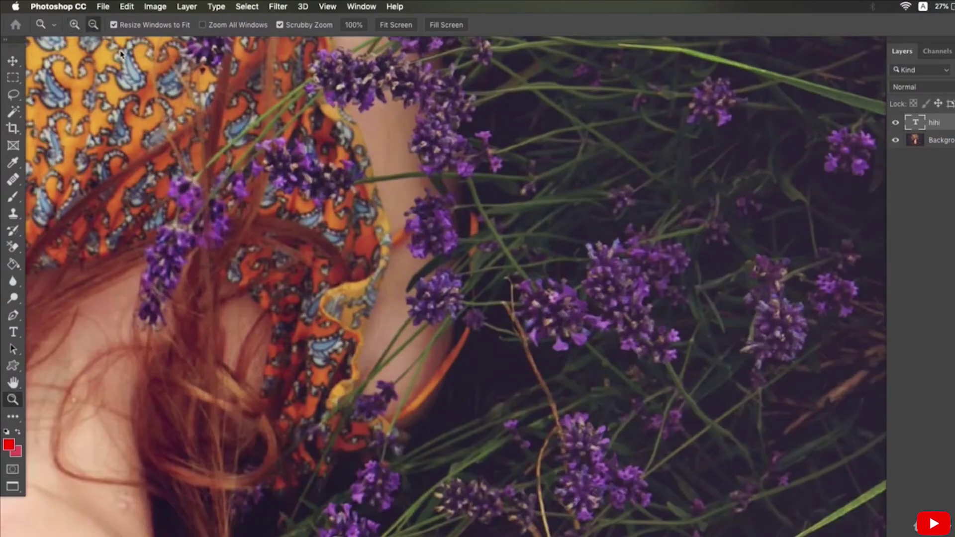
click(495, 227)
click(495, 227)
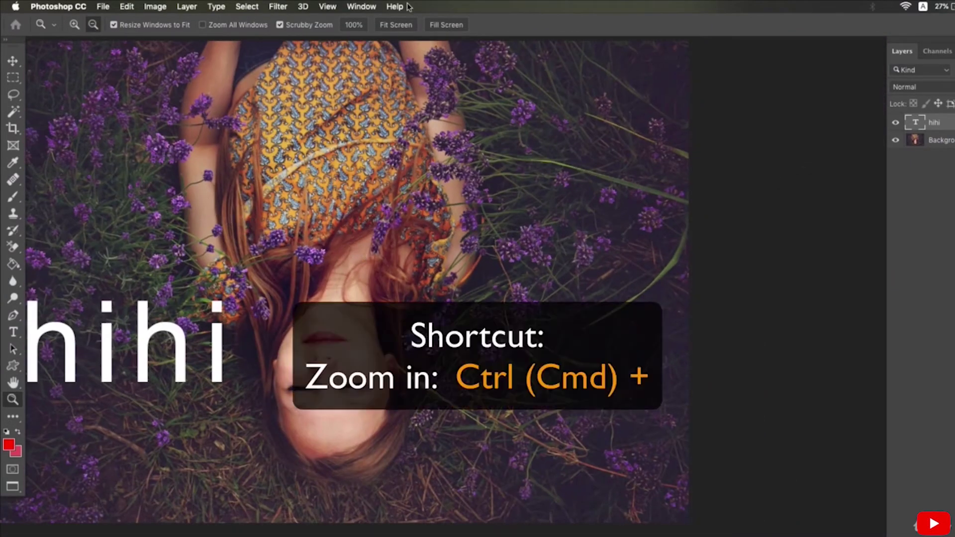
Step: Zoom in with Cmd + and out with Cmd − repeatedly, ending with the whole portrait in view
key(super+plus)
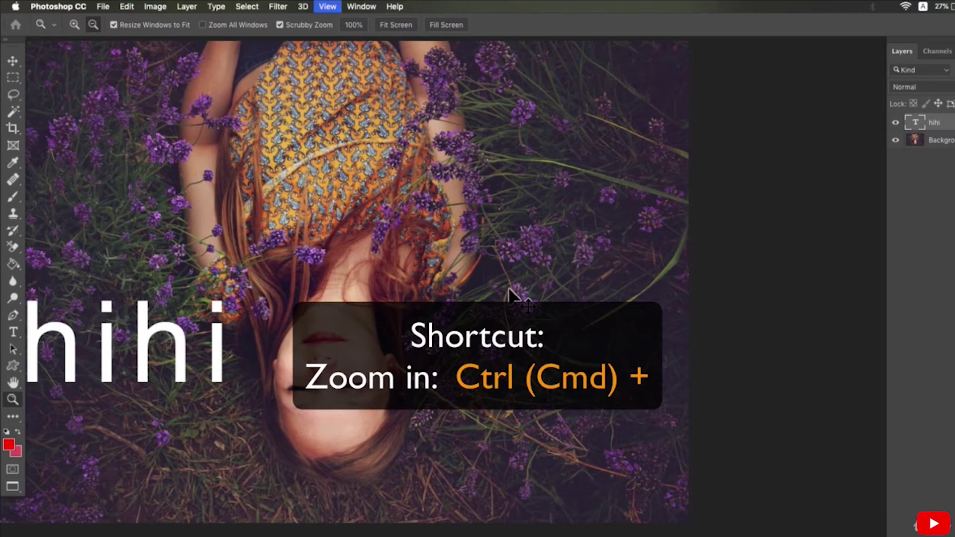
click(512, 292)
click(512, 292)
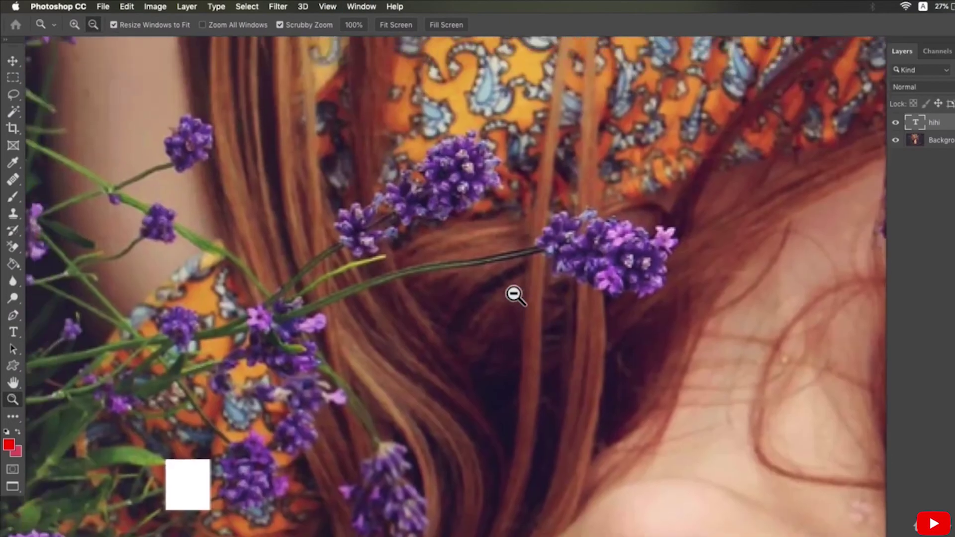
click(515, 294)
key(super+minus)
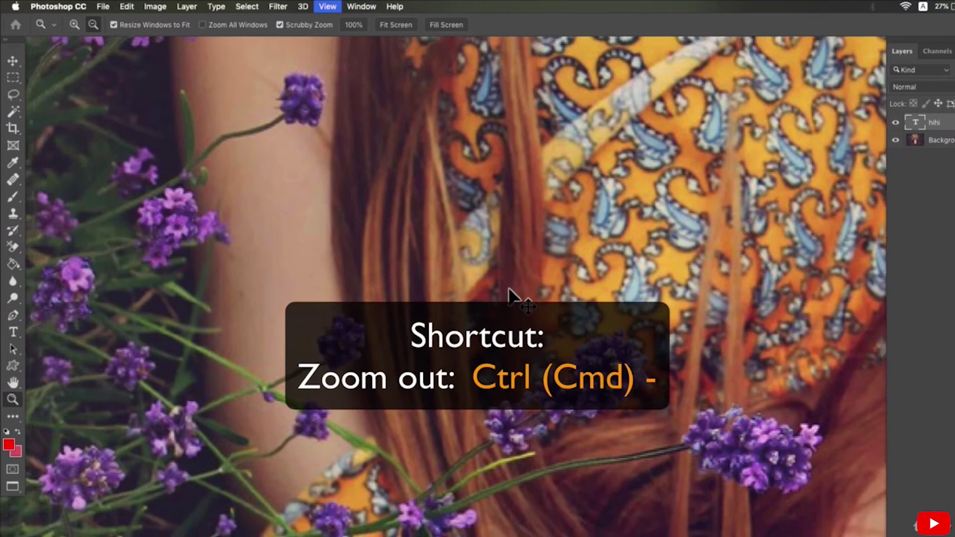
key(super+minus)
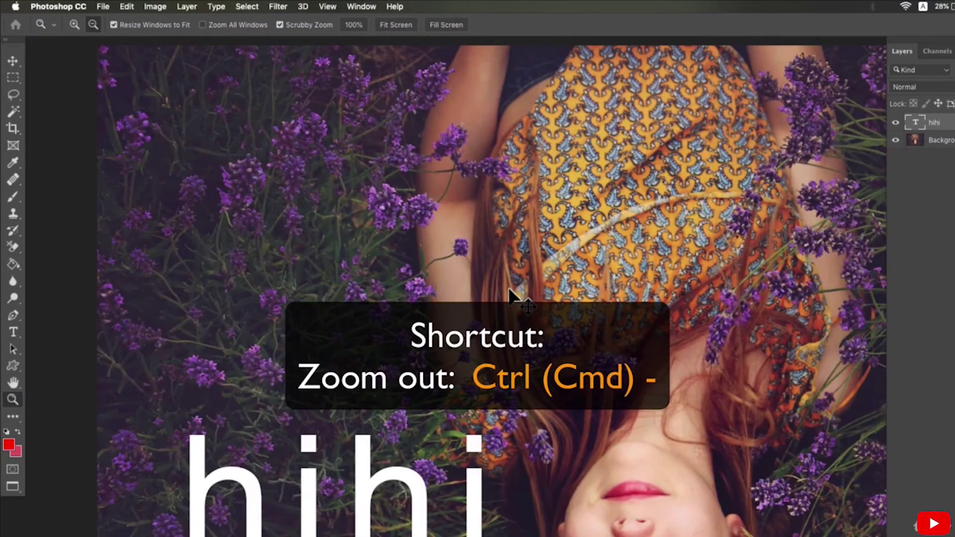
key(super+minus)
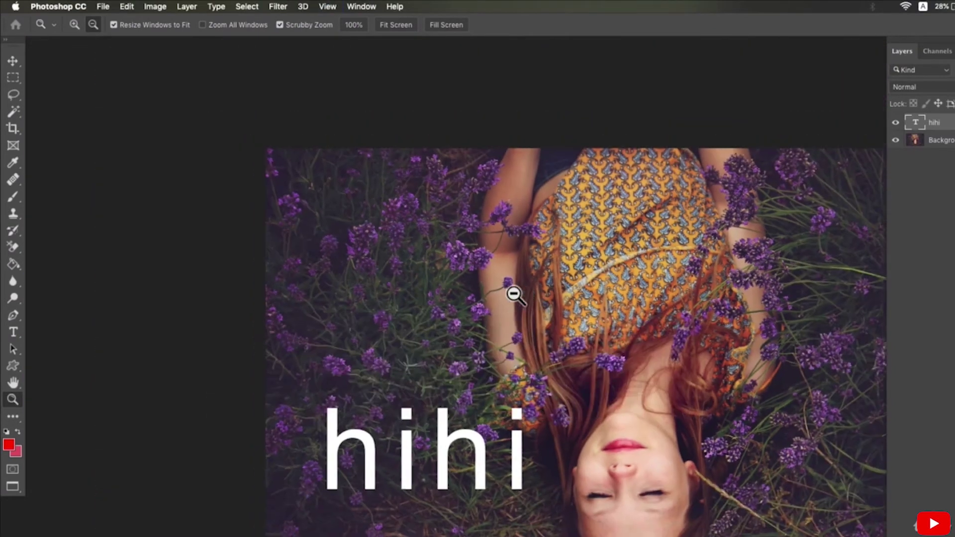
key(super+minus)
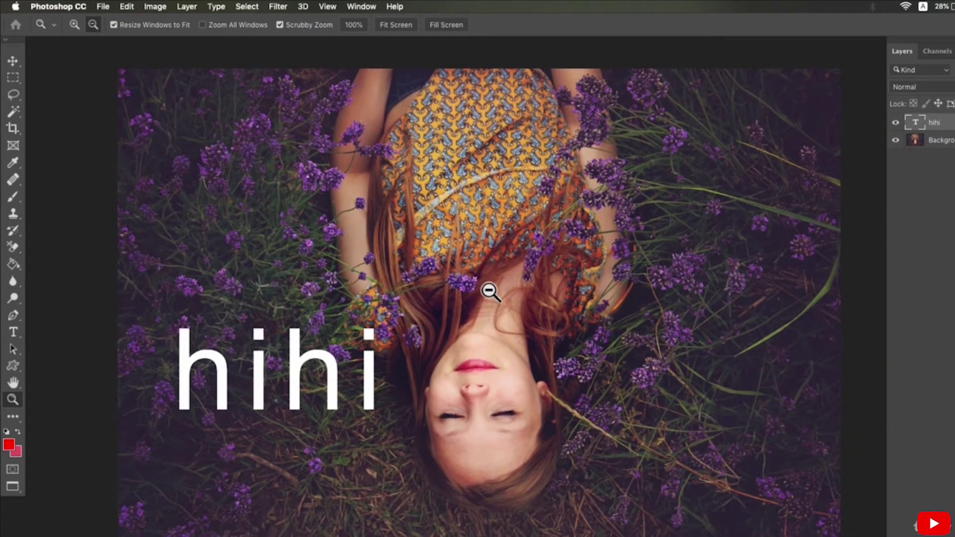
key(super+plus)
key(super+plus)
key(super+minus)
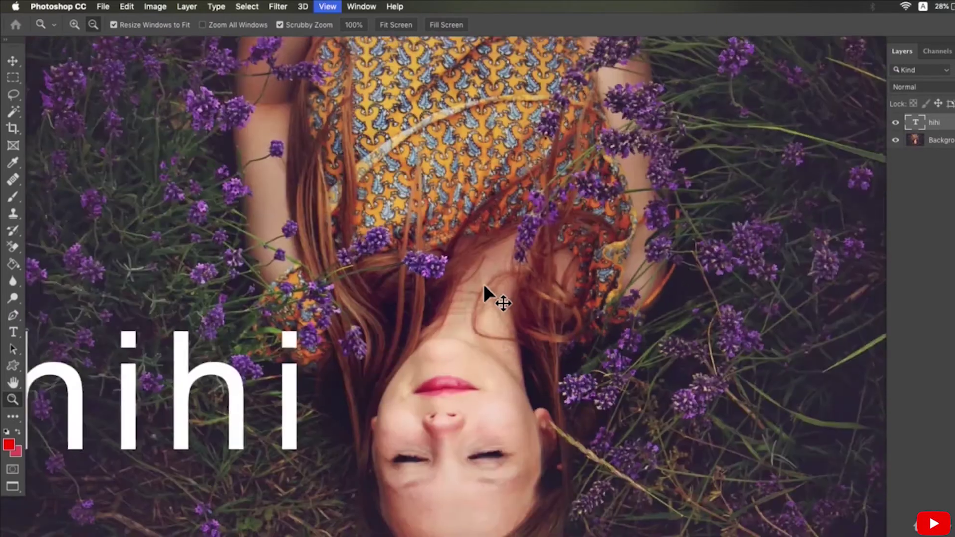
key(super+minus)
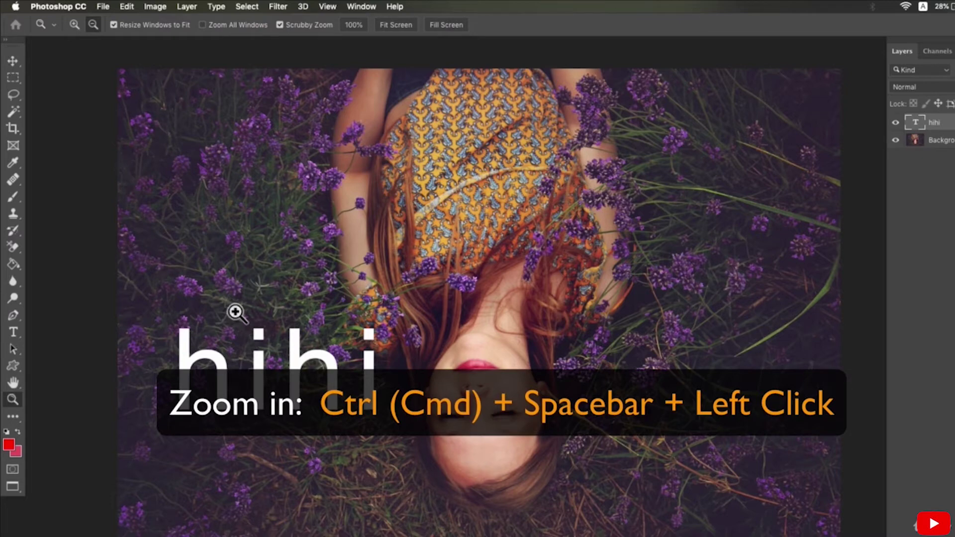
Step: With the Move tool active, zoom into the lavender left of the dress, zoom back out, and pan
click(13, 61)
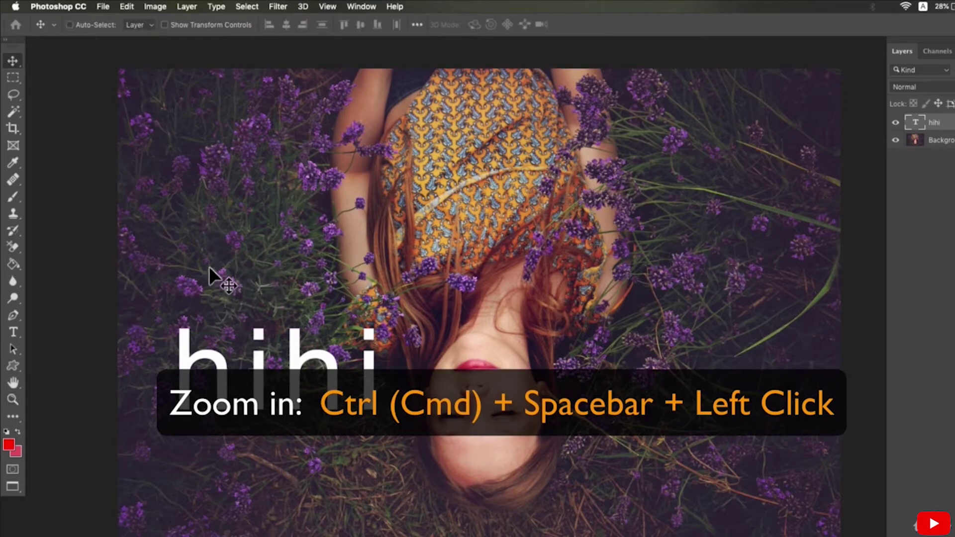
super+click(239, 283)
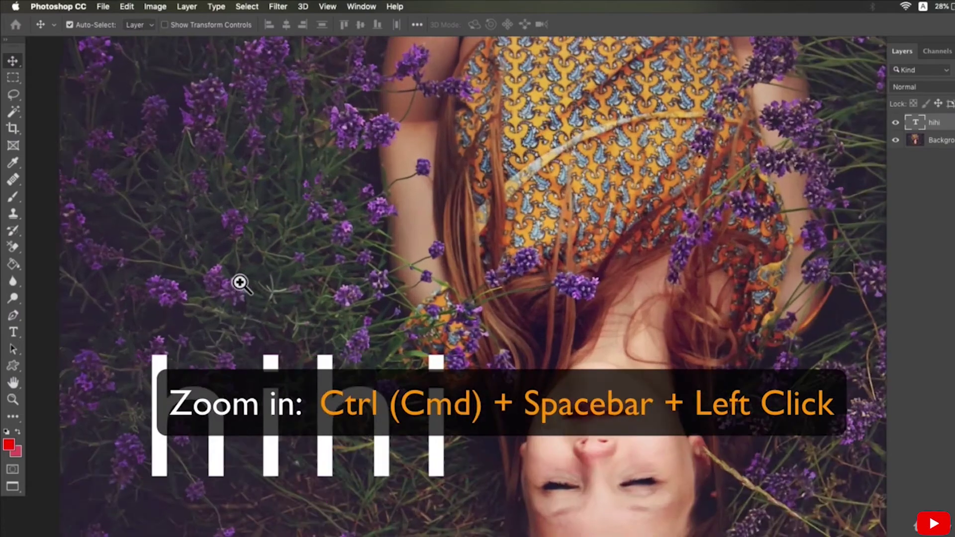
super+click(240, 282)
super+click(241, 281)
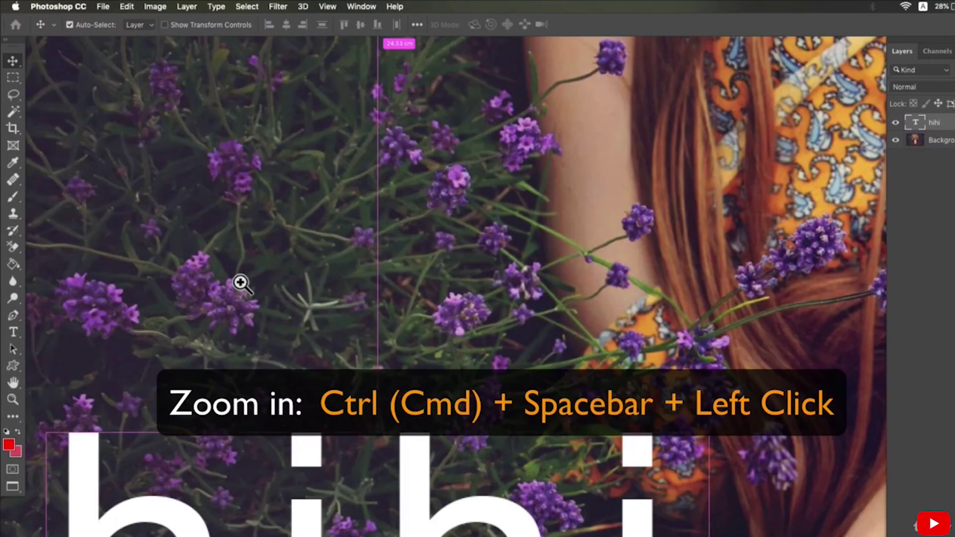
super+click(241, 282)
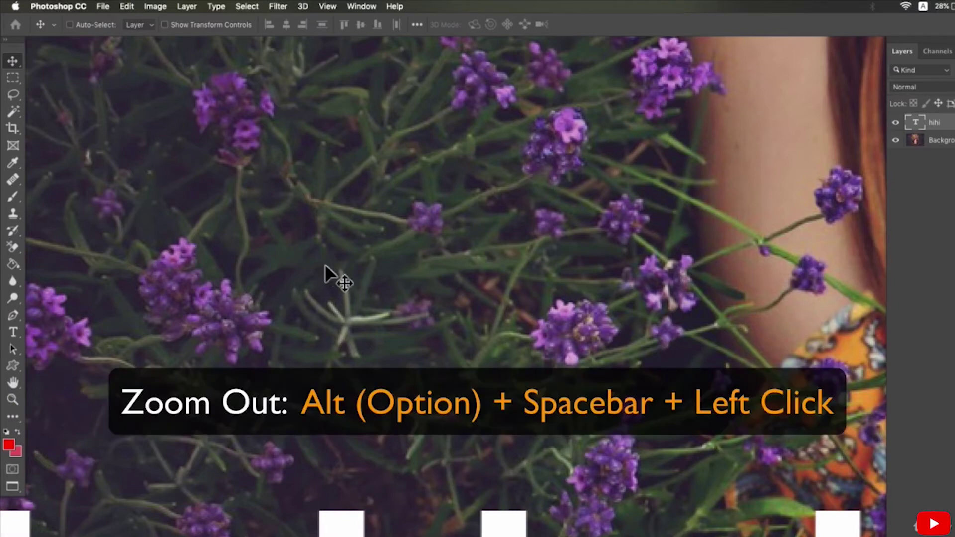
alt+click(329, 271)
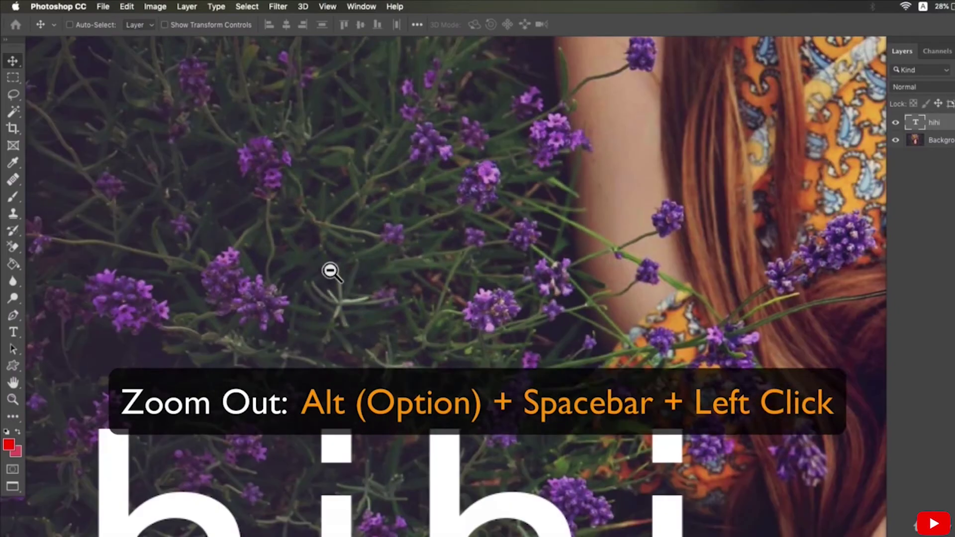
alt+click(331, 271)
alt+click(330, 271)
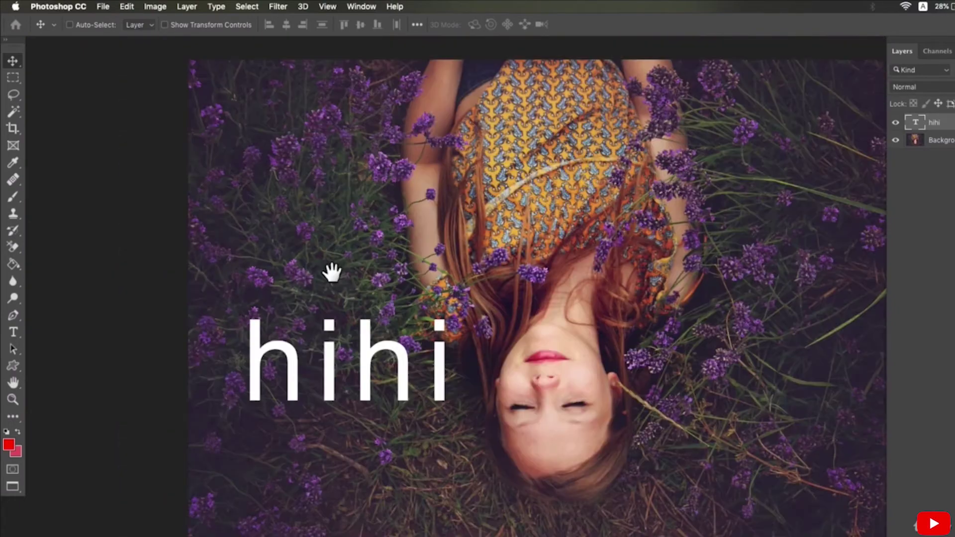
ctrl+click(339, 268)
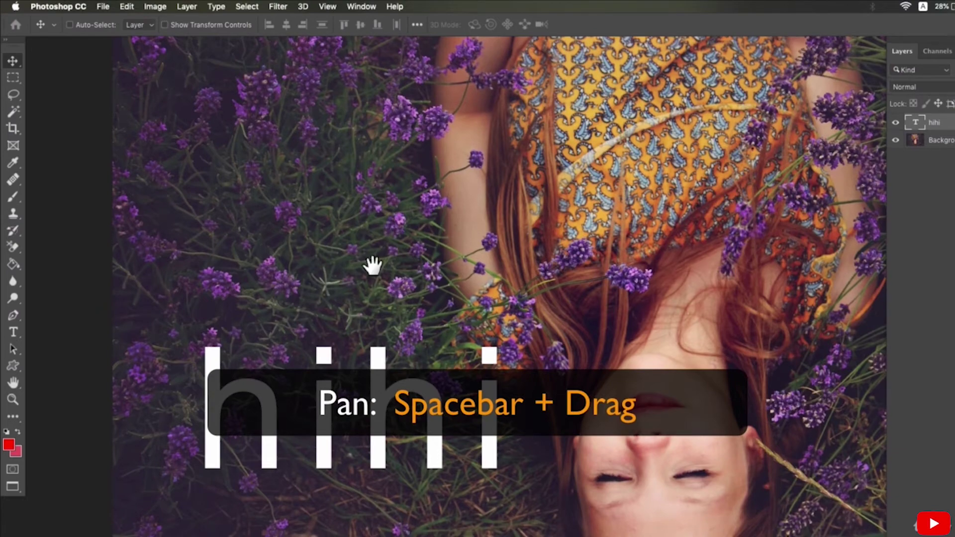
drag(368, 267, 297, 278)
drag(550, 203, 612, 373)
Step: Zoom in on the dress pattern, pan across to the hihi text, and zoom out there
ctrl+click(230, 166)
ctrl+click(182, 183)
drag(183, 184, 541, 192)
alt+click(541, 192)
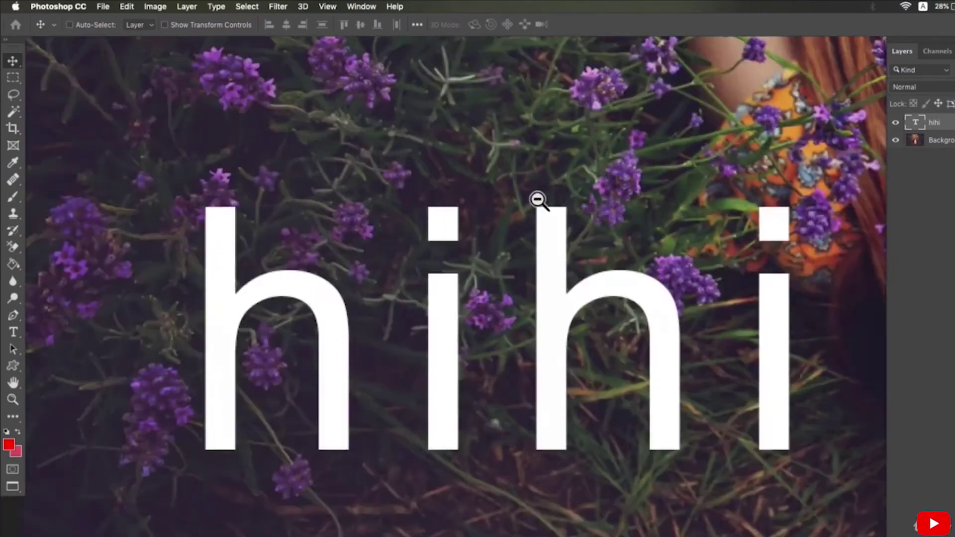
alt+click(537, 198)
drag(646, 170, 634, 292)
Step: Zoom into the lavender beside the dress, then zoom out and pan, leaving the portrait slightly enlarged
click(252, 256)
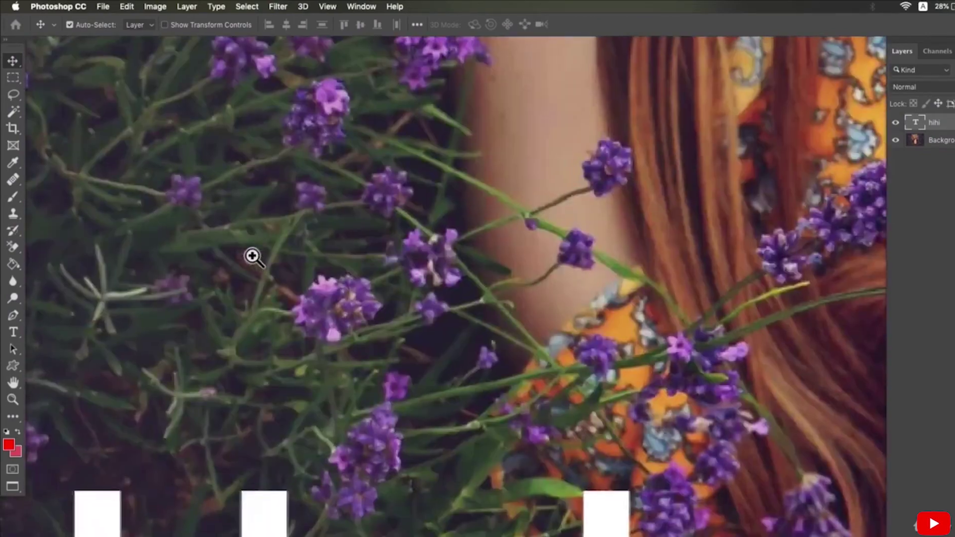
click(269, 322)
alt+click(269, 321)
alt+click(269, 322)
drag(348, 327, 314, 388)
alt+click(299, 228)
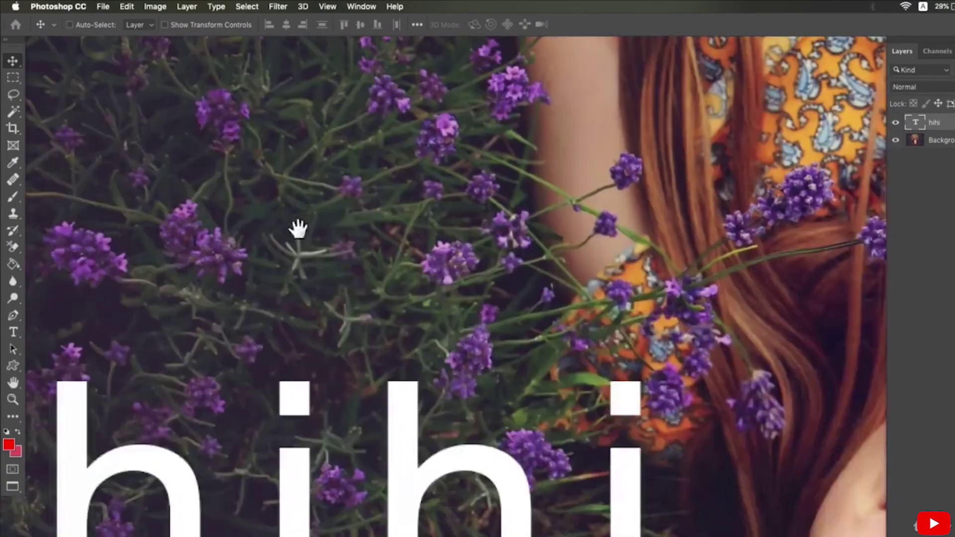
alt+click(299, 228)
drag(316, 239, 309, 270)
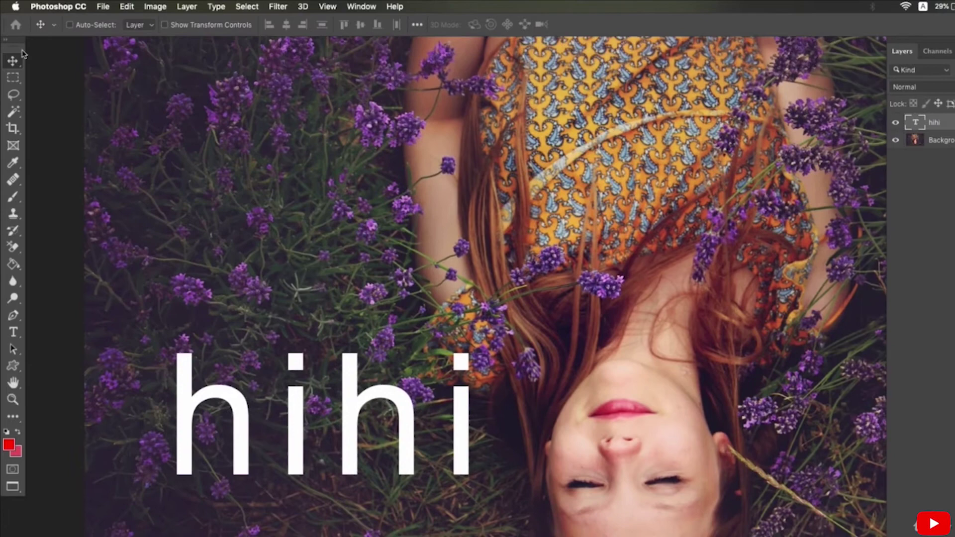
Step: Zoom deep into the lavender with the Zoom tool, zoom out, then pan to the woman and hihi text
click(13, 197)
click(224, 229)
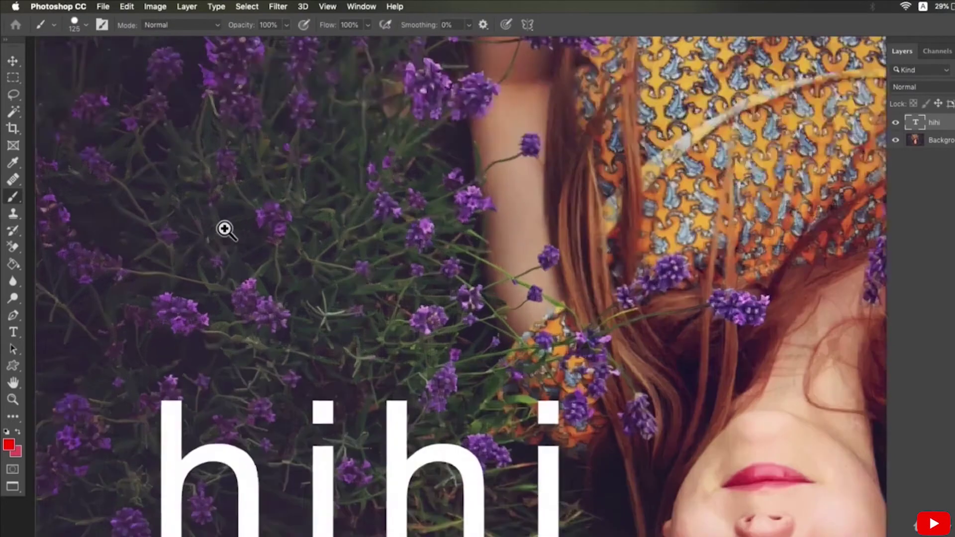
click(320, 262)
alt+click(320, 262)
alt+click(320, 262)
drag(458, 211, 571, 196)
click(14, 332)
click(220, 249)
click(221, 249)
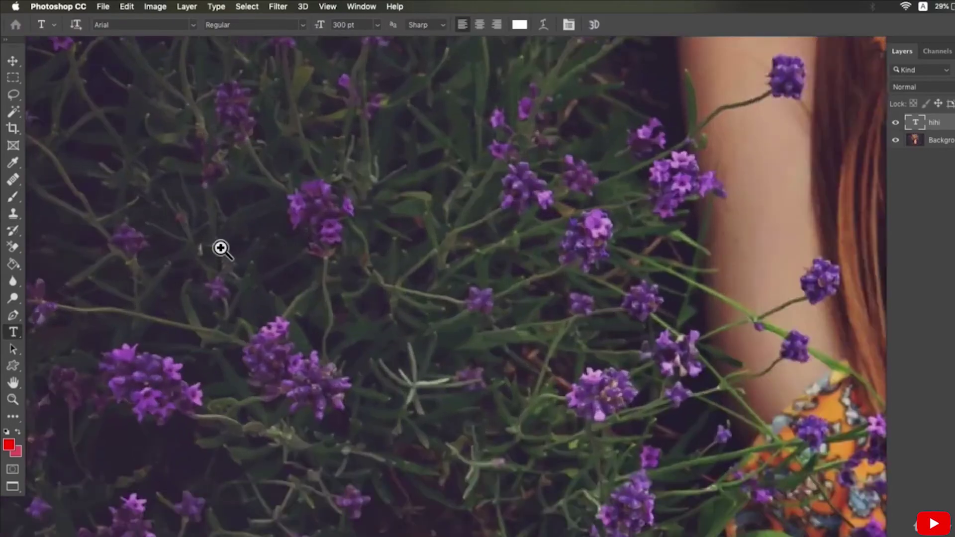
click(220, 249)
alt+click(246, 237)
drag(331, 250, 499, 159)
Step: Scroll the view around and bring up the S01-06-background.jpg sunset landscape document
scroll(475, 284, down, 5)
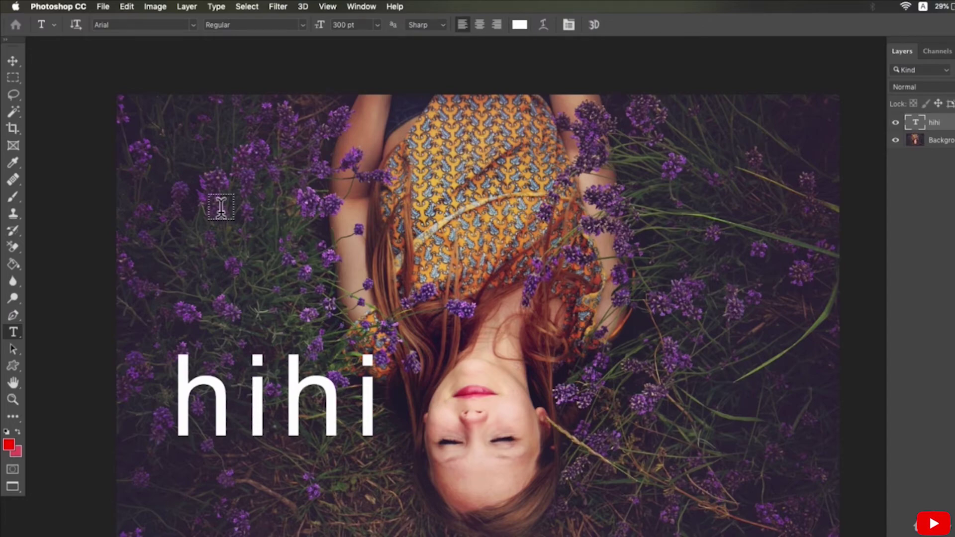
scroll(218, 311, up, 3)
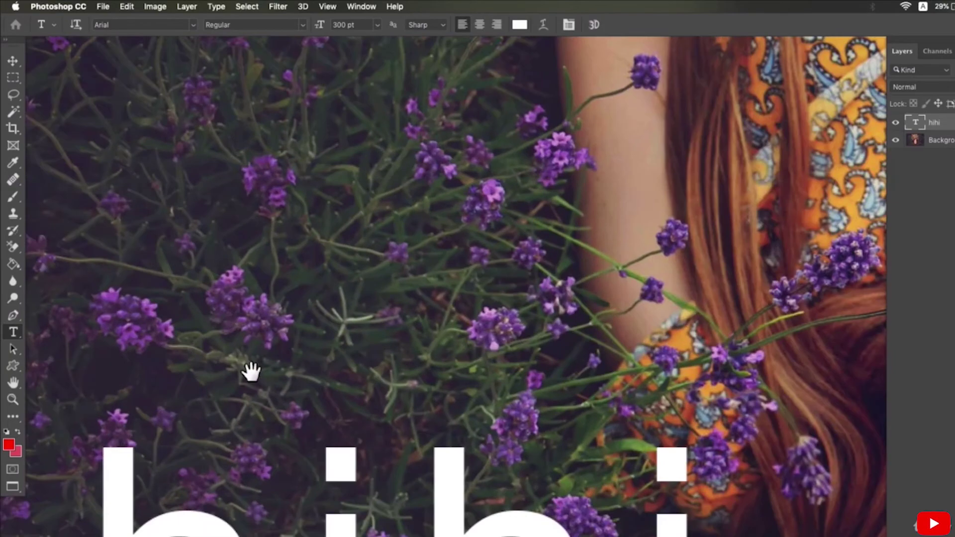
scroll(250, 372, down, 5)
scroll(425, 309, up, 4)
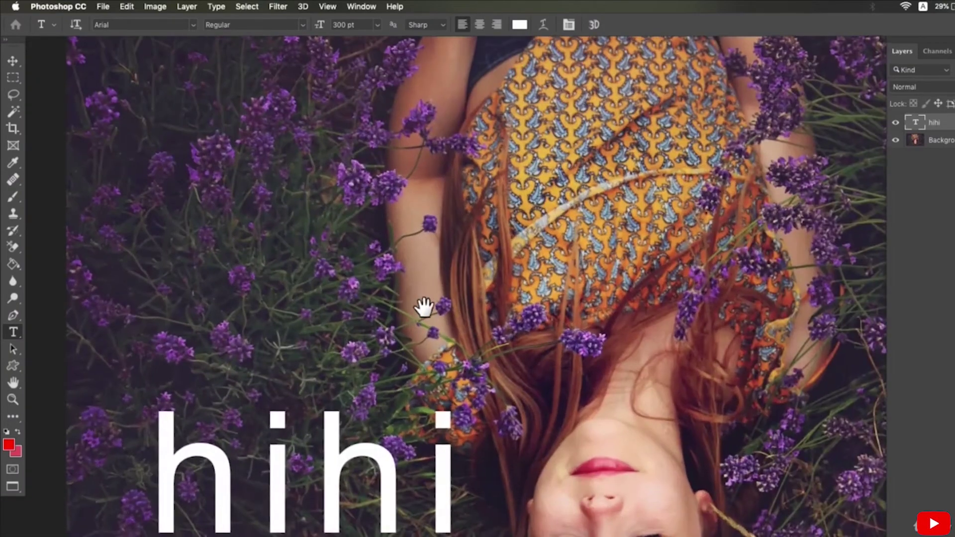
scroll(562, 272, right, 6)
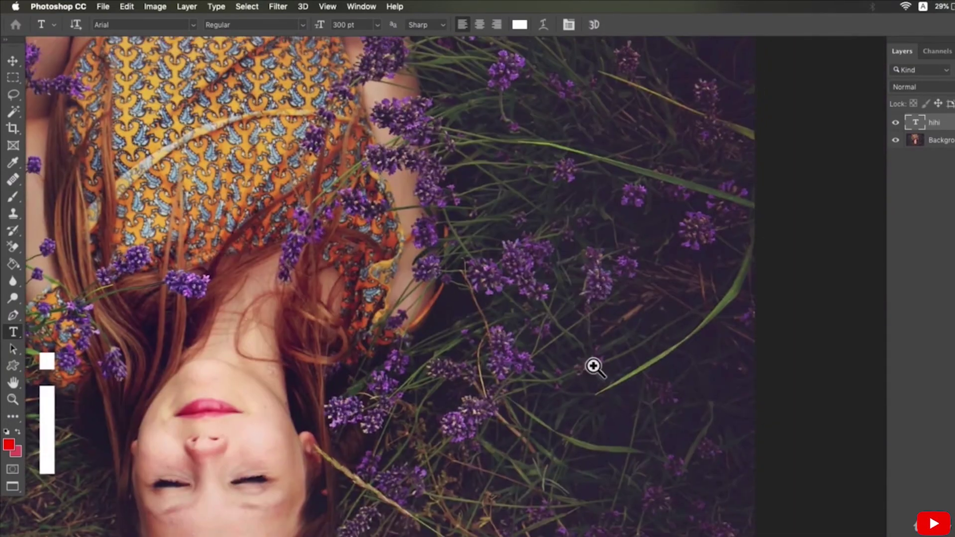
scroll(592, 366, up, 5)
scroll(592, 366, up, 6)
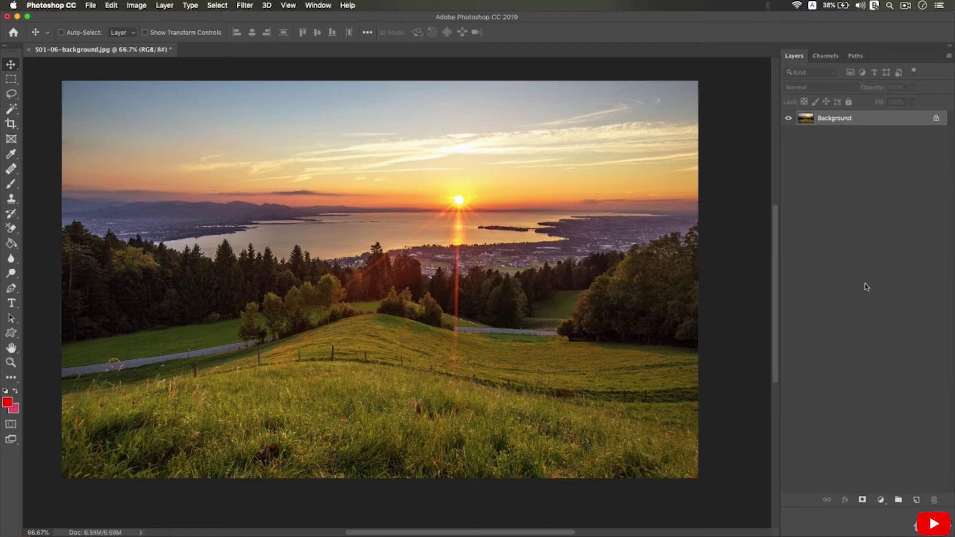
Step: Look through the Window menu without choosing anything, then add an empty Layer 1 above the Background
click(317, 7)
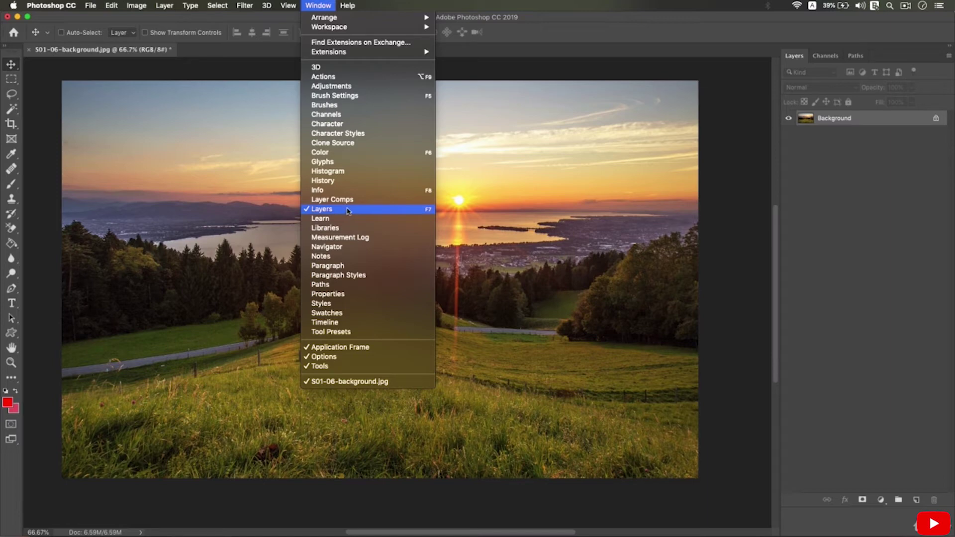
click(833, 124)
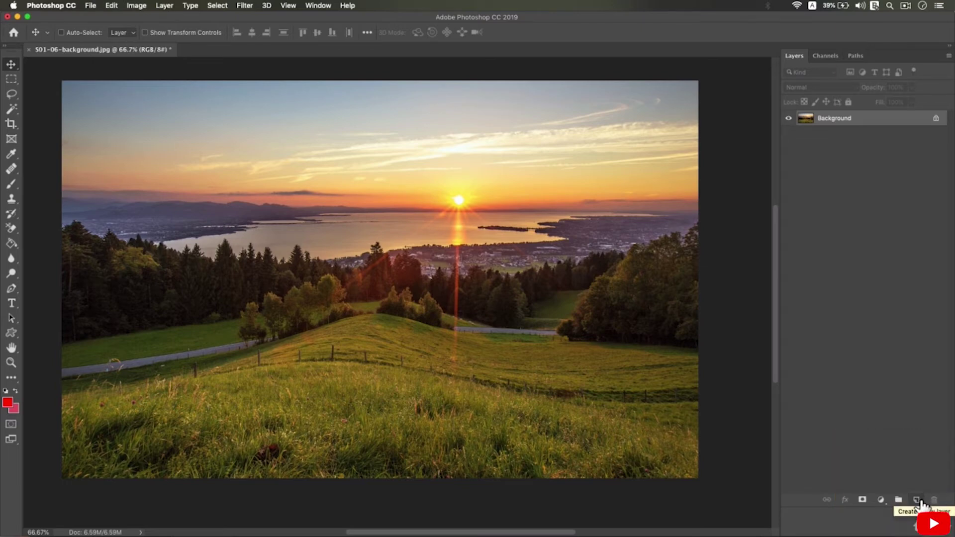
click(918, 501)
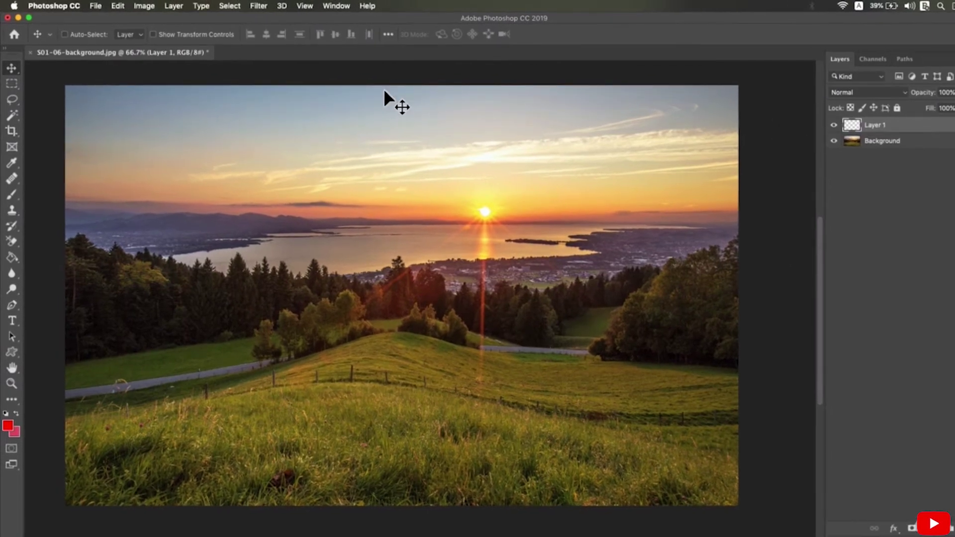
Step: Start a new layer via Layer > New > Layer and name it Drawing Layer
click(174, 7)
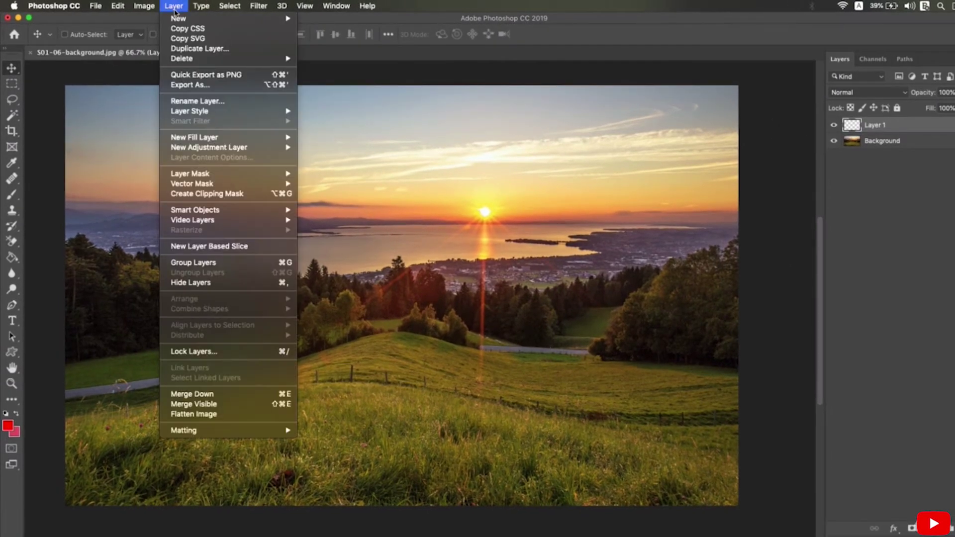
mouse_move(178, 18)
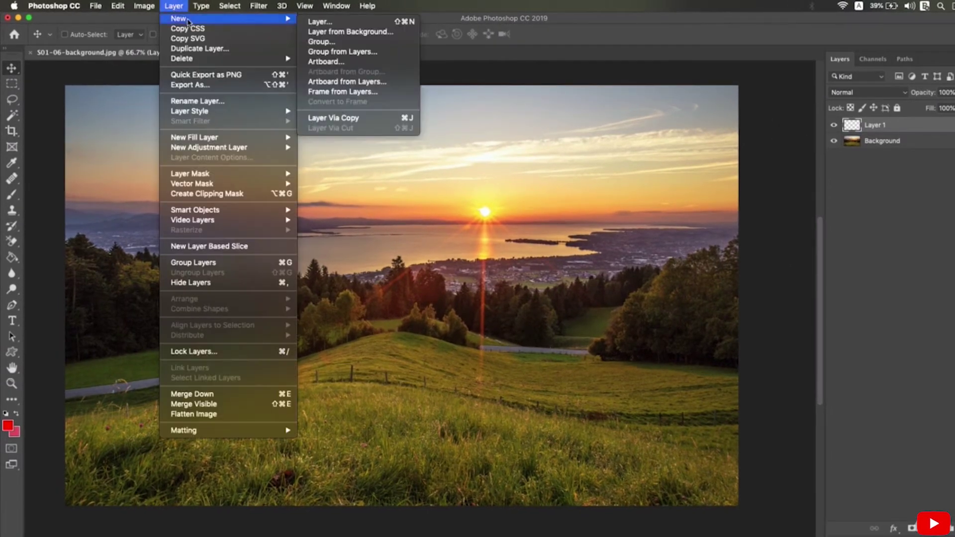
click(370, 22)
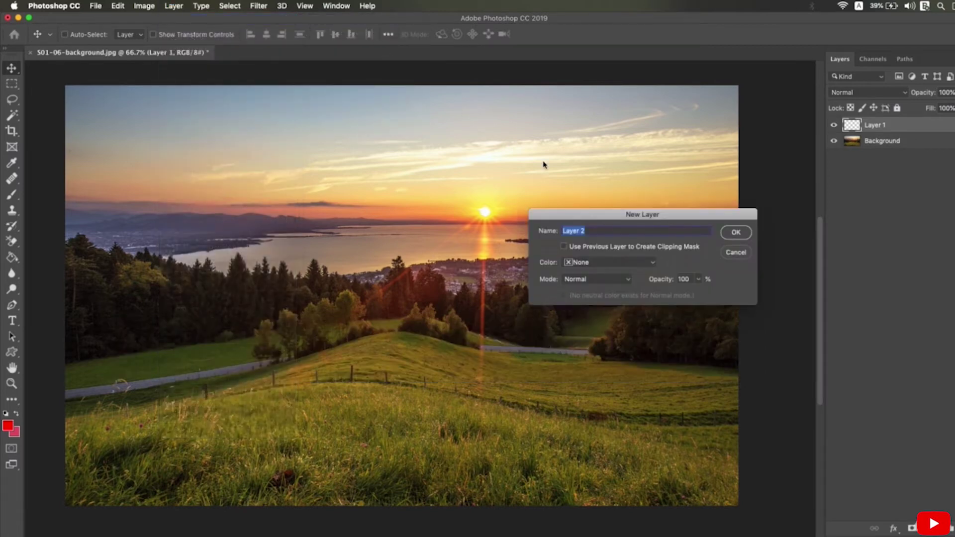
drag(576, 211, 424, 194)
click(514, 202)
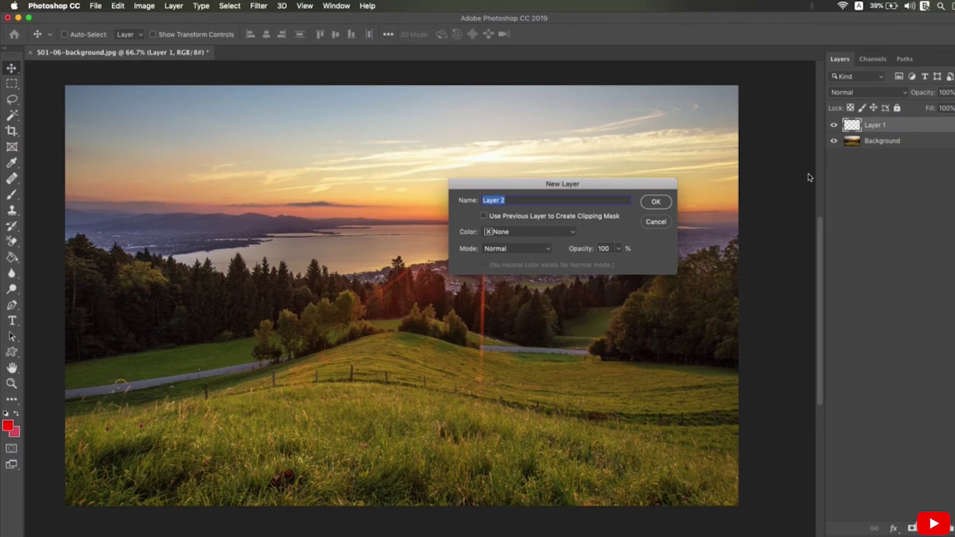
text(Drawing)
Step: Create Drawing Layer, then paint a 30 px red brush zigzag across the hillside
click(664, 207)
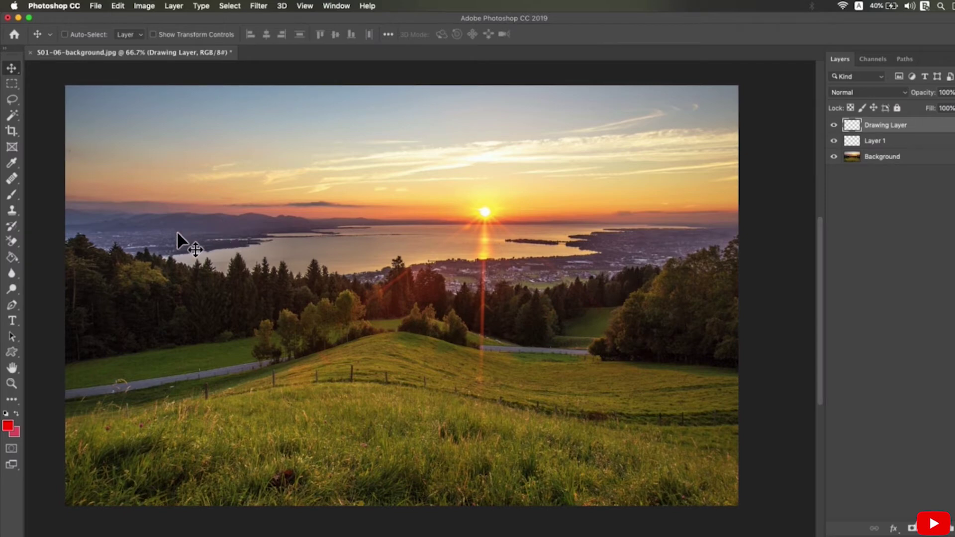
click(13, 195)
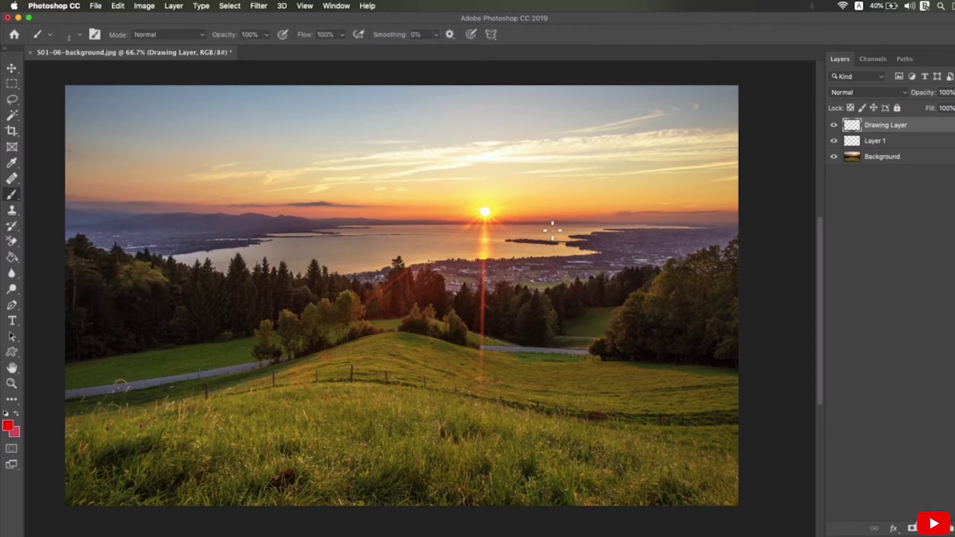
key(bracketright)
key(bracketright)
key(bracketright)
key(bracketright)
key(bracketright)
key(bracketright)
key(bracketright)
key(bracketright)
mouse_move(185, 361)
mouse_down()
mouse_move(250, 327)
mouse_move(287, 384)
mouse_move(396, 321)
mouse_move(454, 370)
mouse_move(471, 421)
mouse_up()
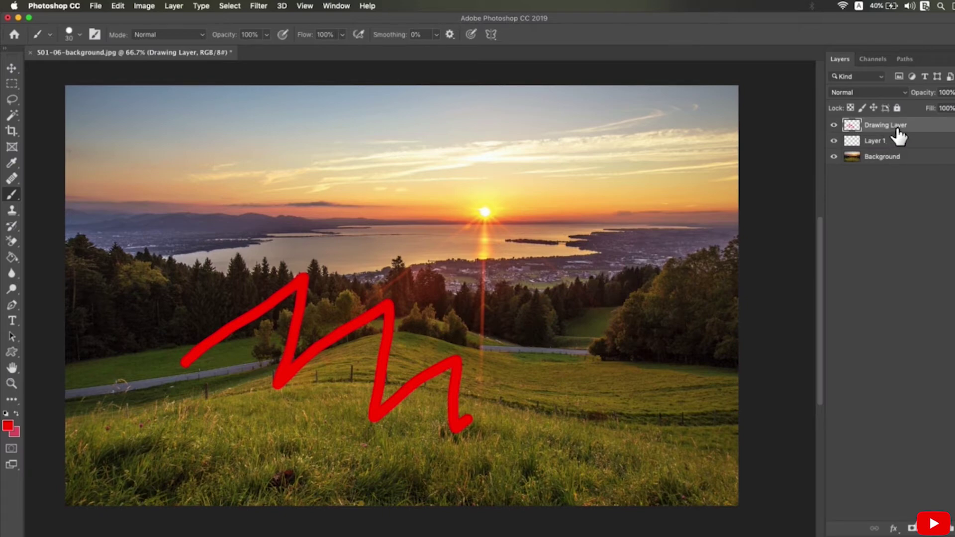
right_click(936, 125)
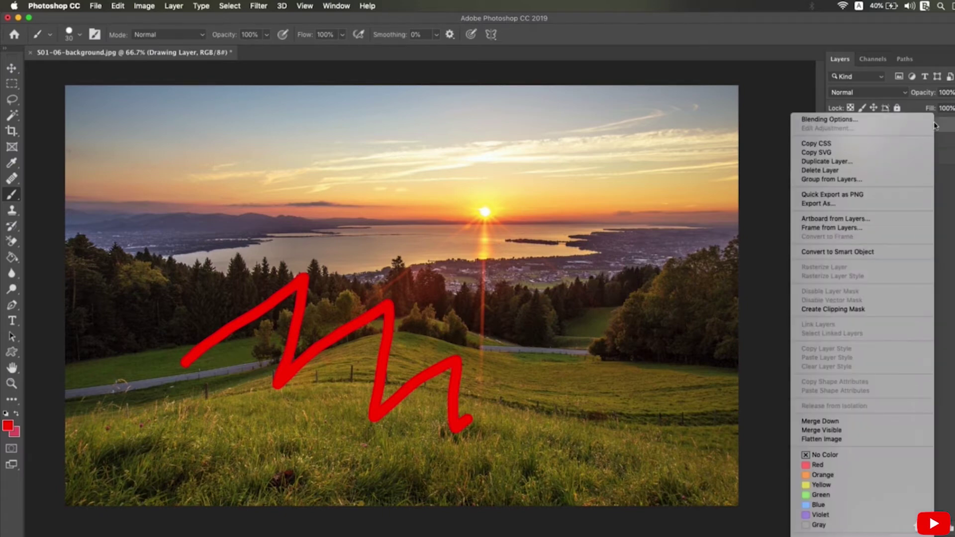
key(Escape)
key(Delete)
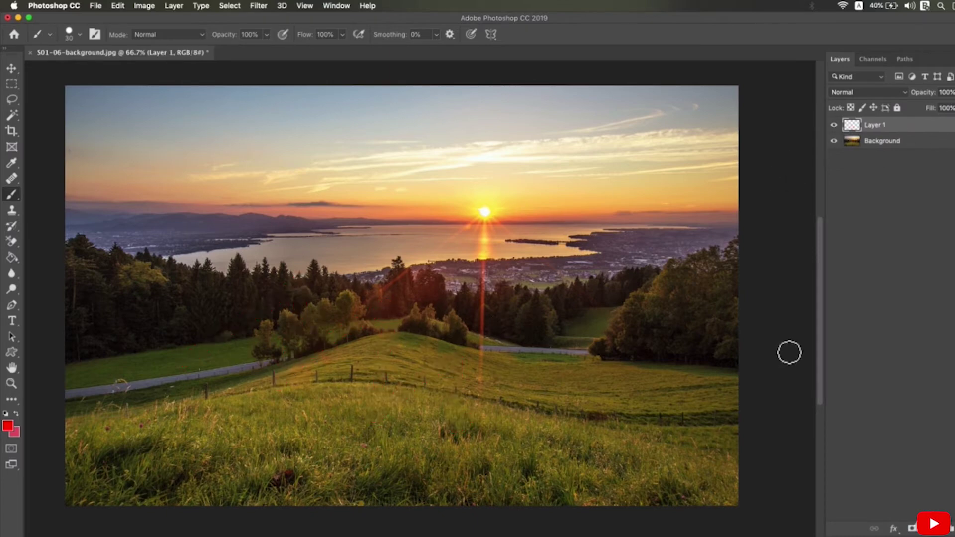
key(super+z)
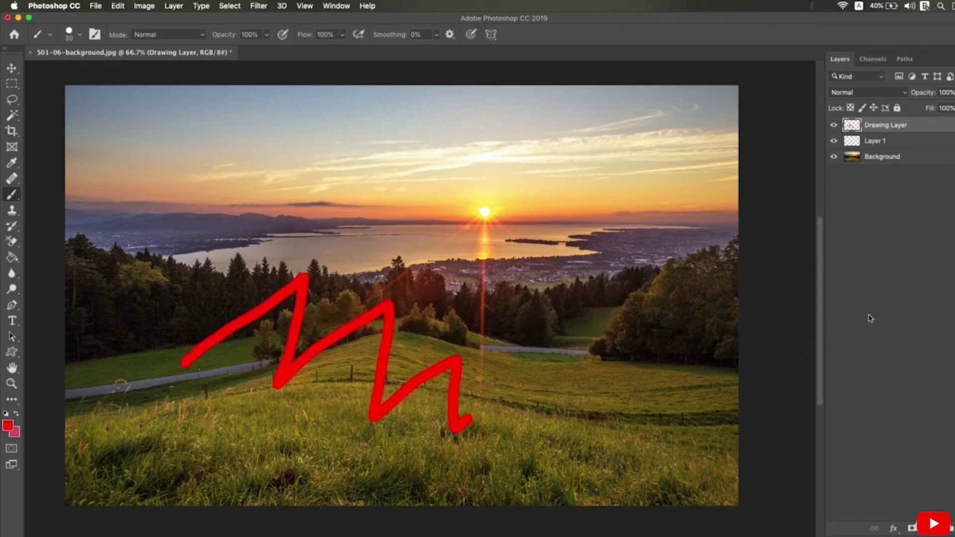
click(932, 141)
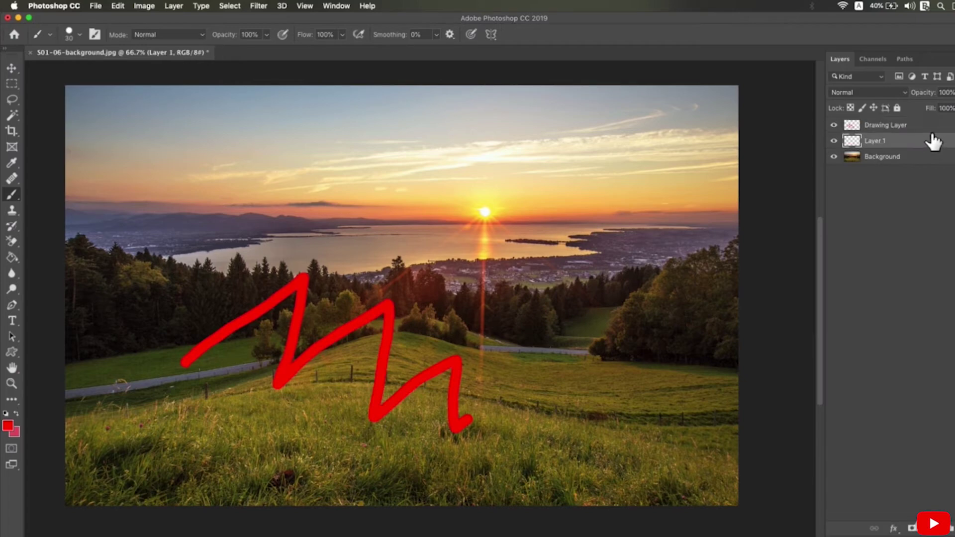
click(923, 126)
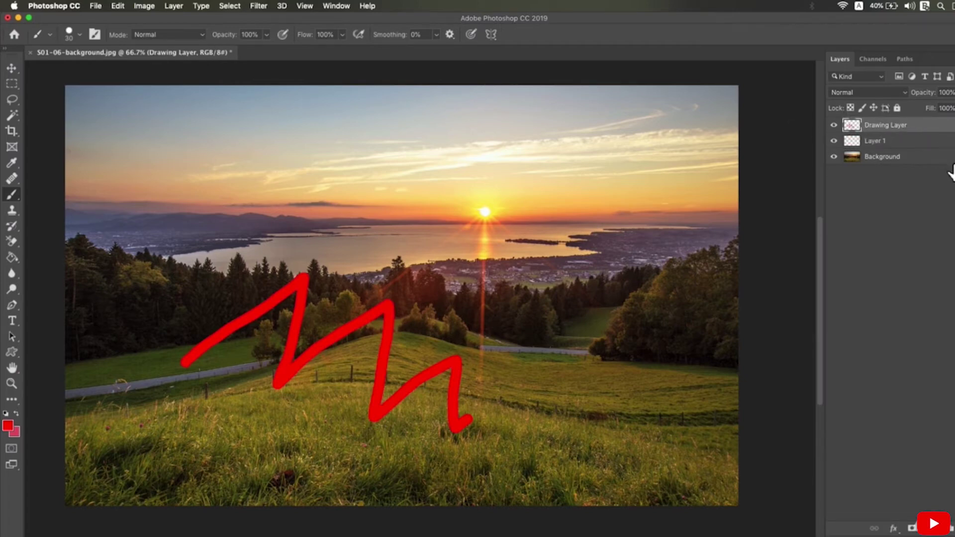
key(super+shift+z)
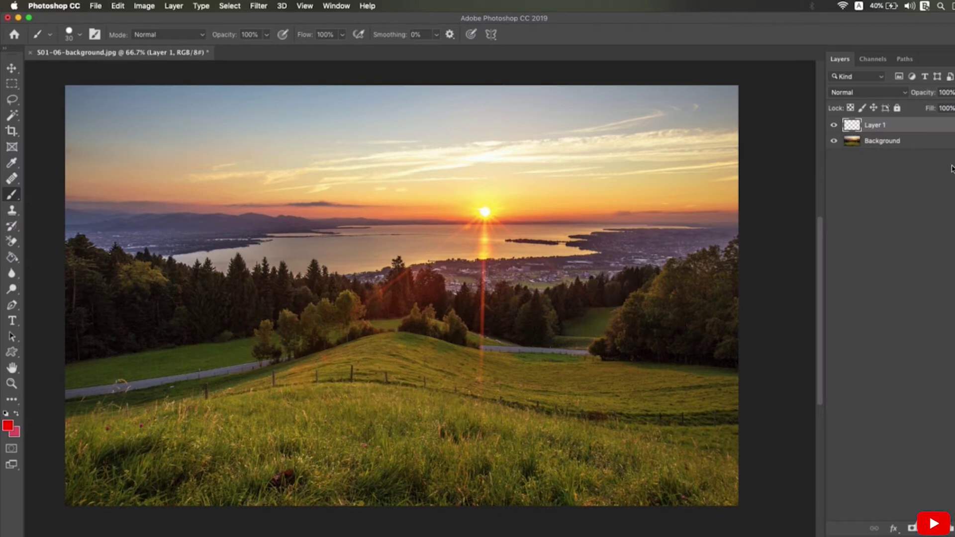
key(super+shift+z)
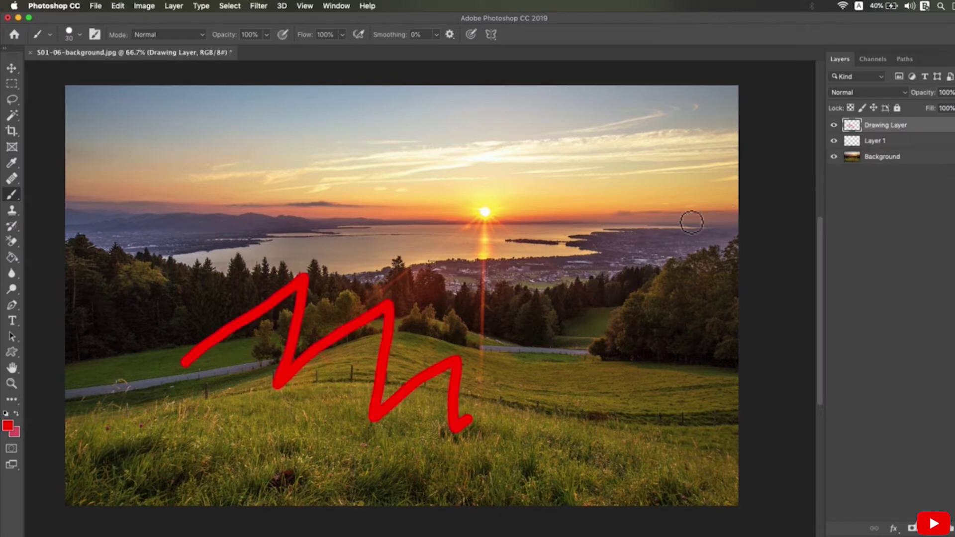
click(13, 68)
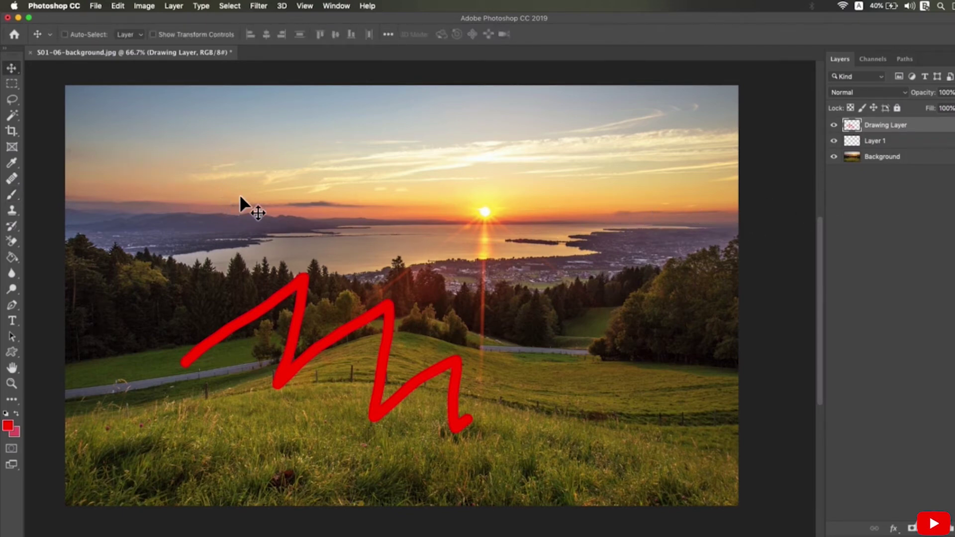
Step: Open S01-06-bird.jpeg as a new document
click(96, 5)
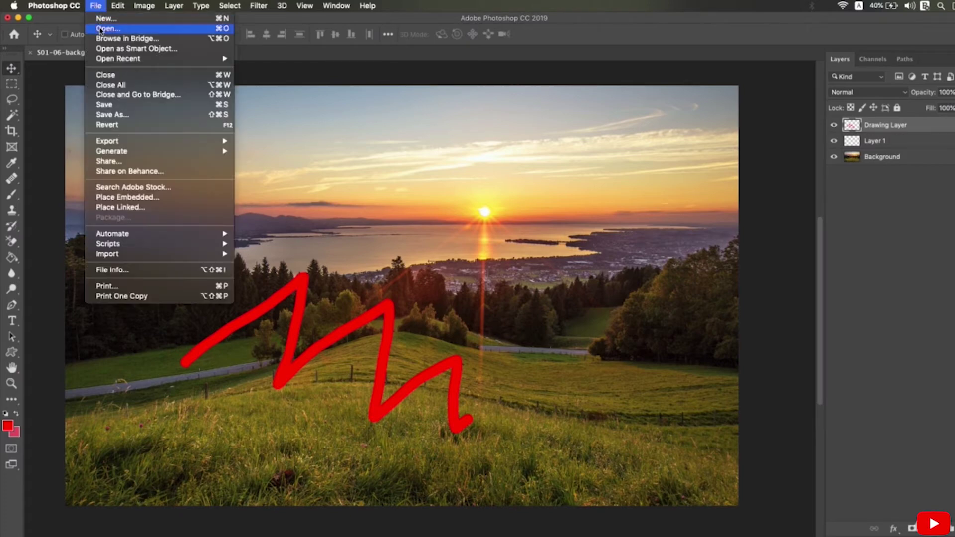
click(103, 29)
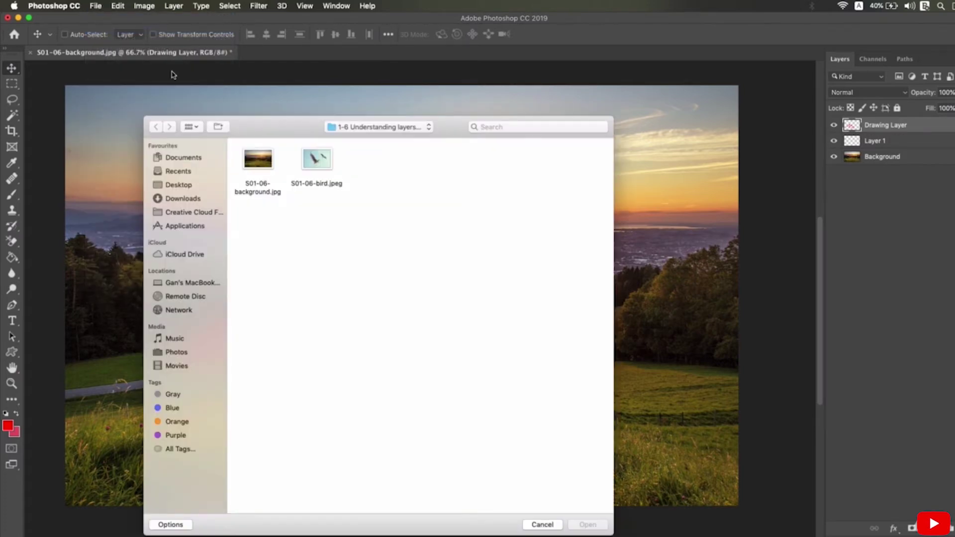
click(318, 170)
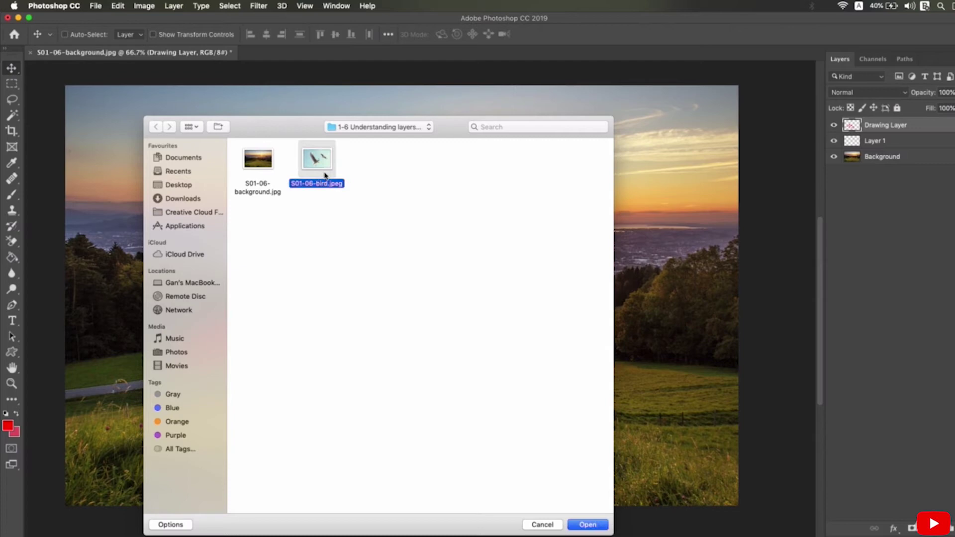
double_click(323, 169)
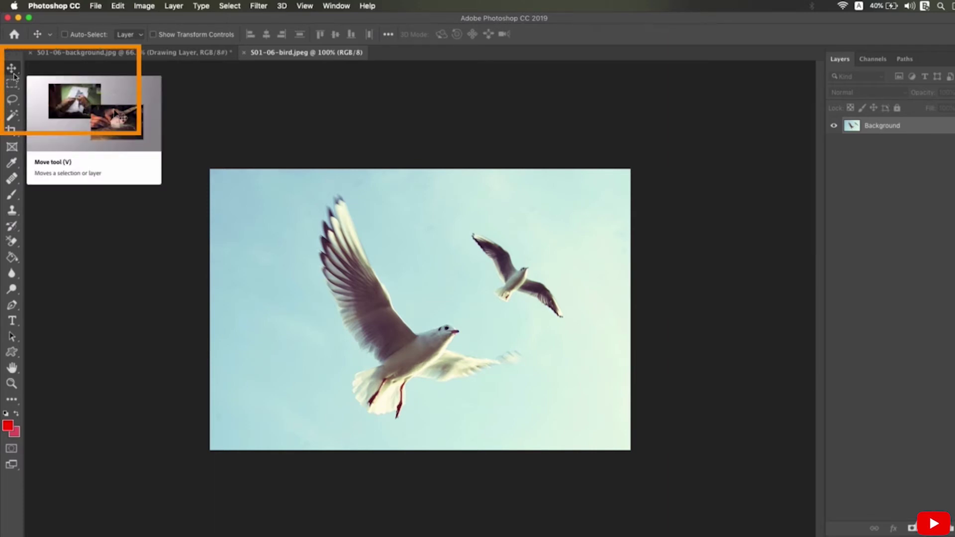
Step: Drag the seagull image onto the sunset landscape as Layer 2 and centre it
right_click(10, 71)
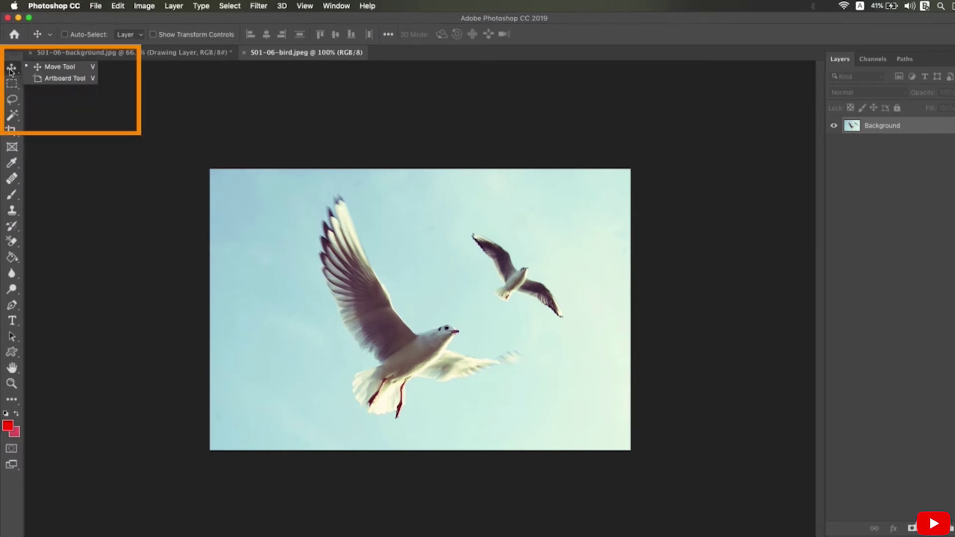
click(48, 70)
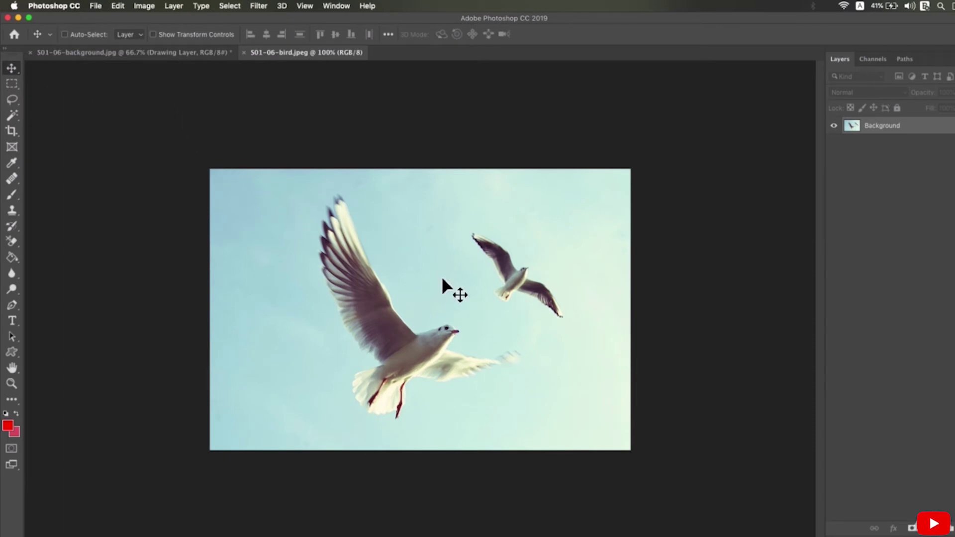
drag(442, 280, 169, 77)
drag(367, 293, 487, 241)
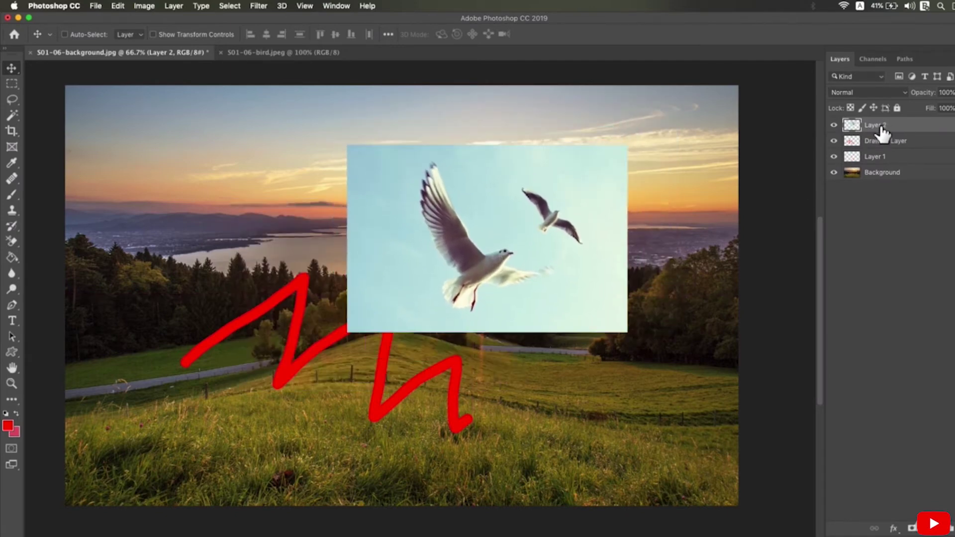
drag(577, 228, 497, 298)
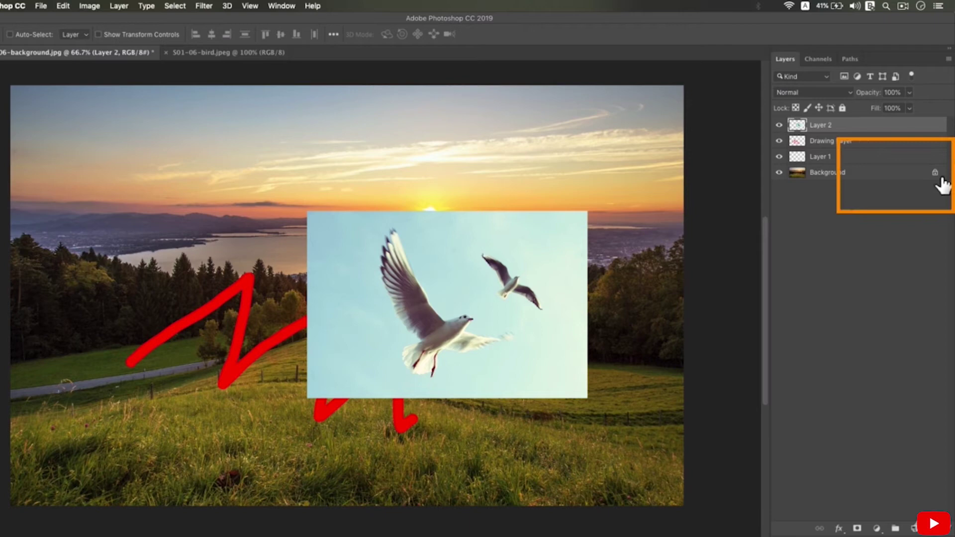
Step: Select the Background, find it locked against moving, and convert it into an ordinary Layer 0
mouse_move(942, 184)
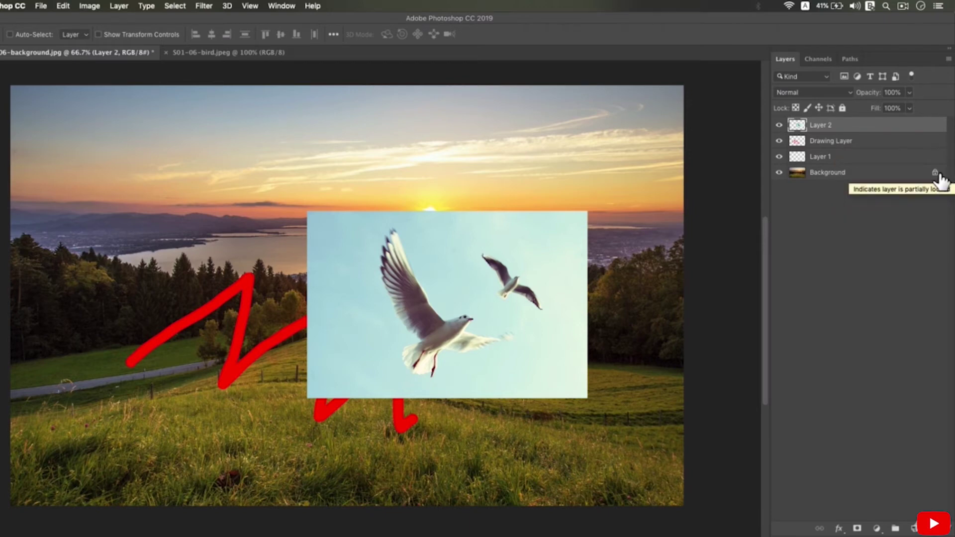
click(901, 175)
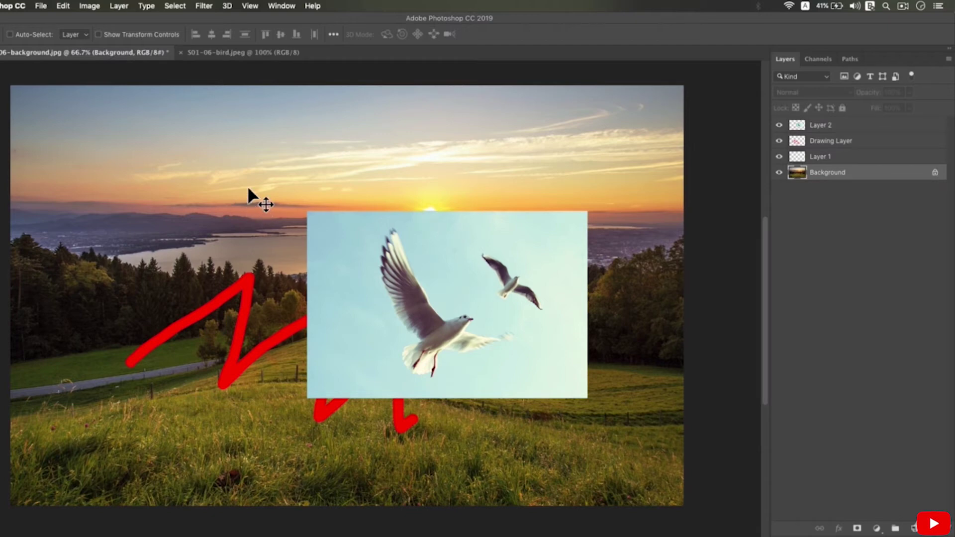
drag(248, 188, 97, 201)
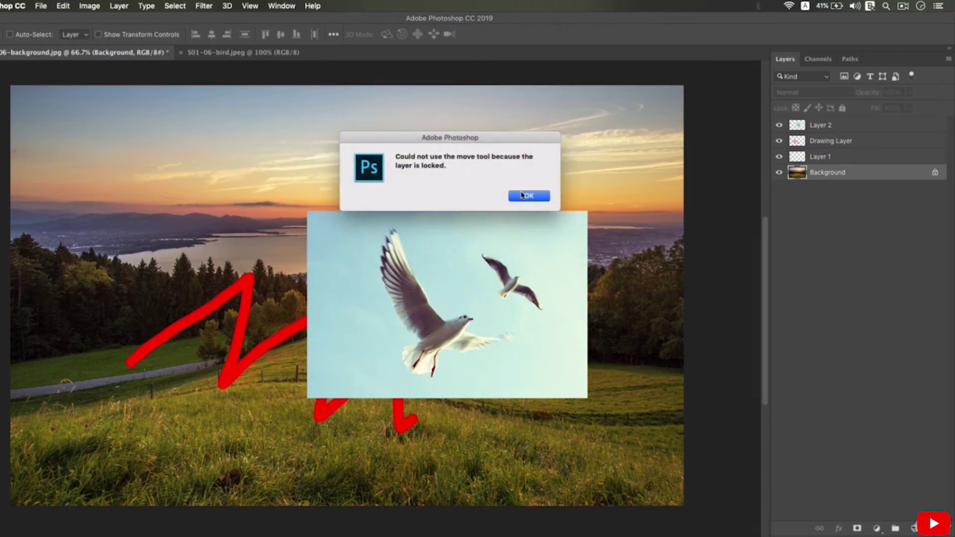
click(525, 196)
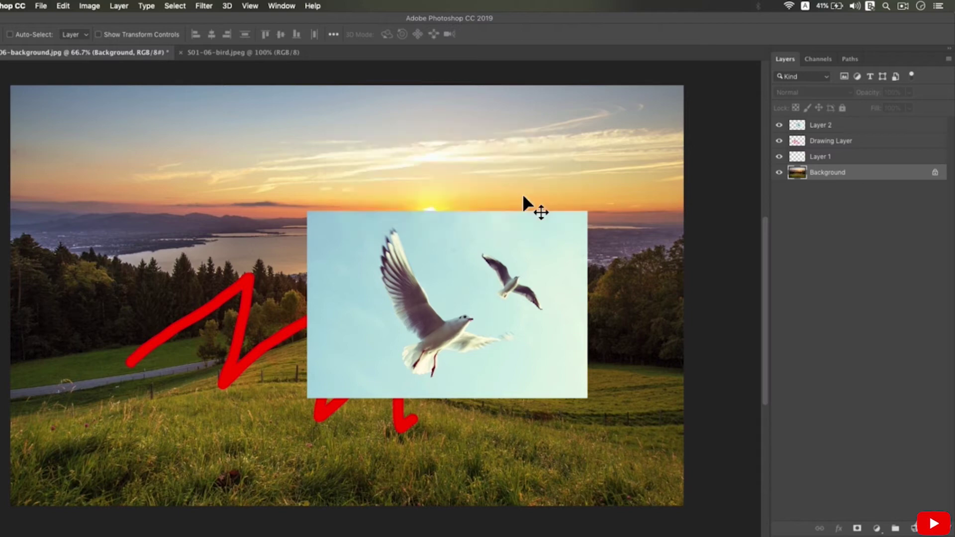
double_click(870, 173)
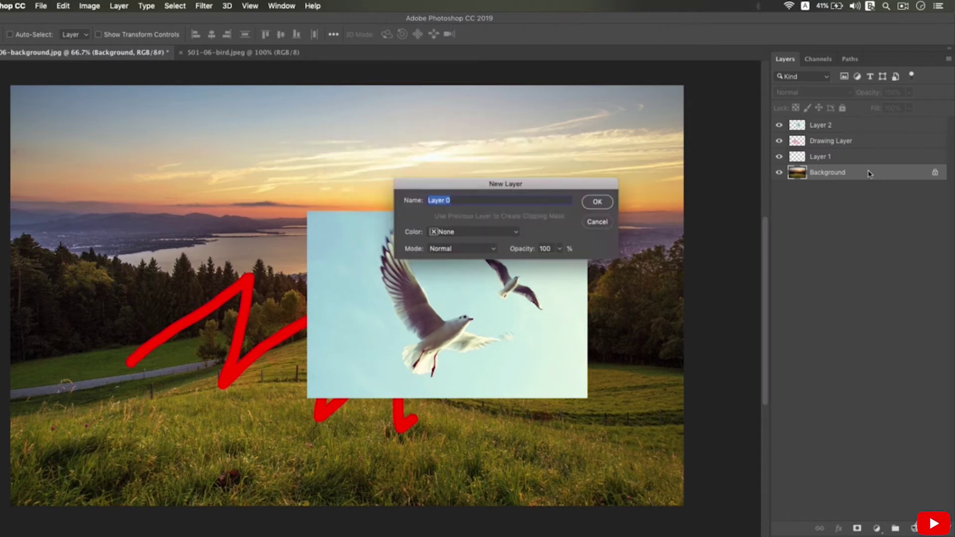
click(597, 201)
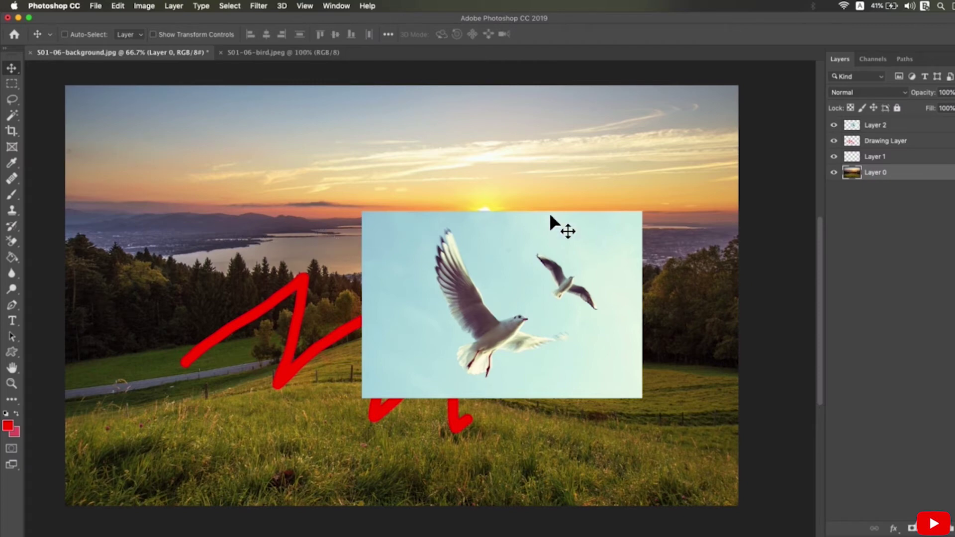
Step: Move the bird photo up-right, the red zigzag up-left, and the landscape photo down
click(918, 127)
mouse_move(619, 186)
mouse_down()
mouse_move(401, 207)
mouse_move(655, 110)
mouse_up()
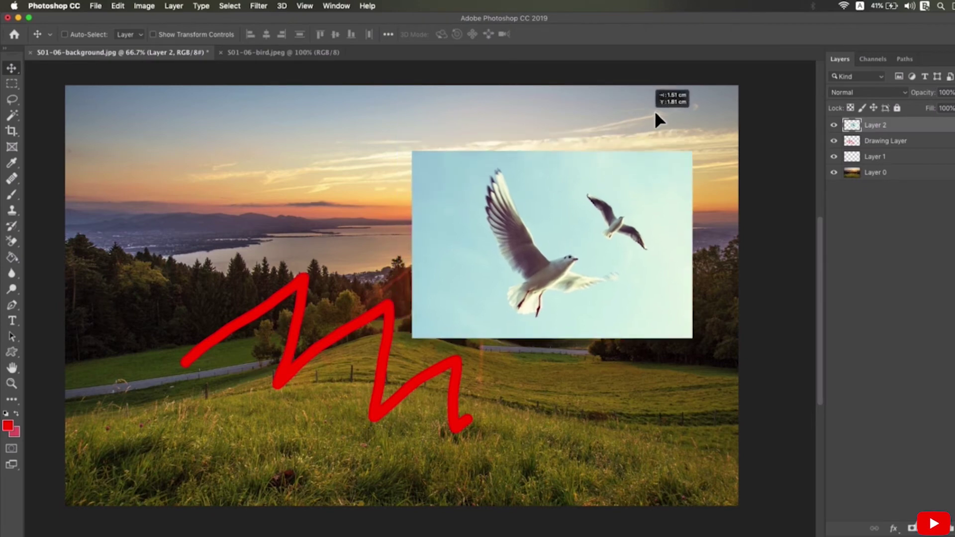
click(913, 142)
drag(278, 288, 253, 250)
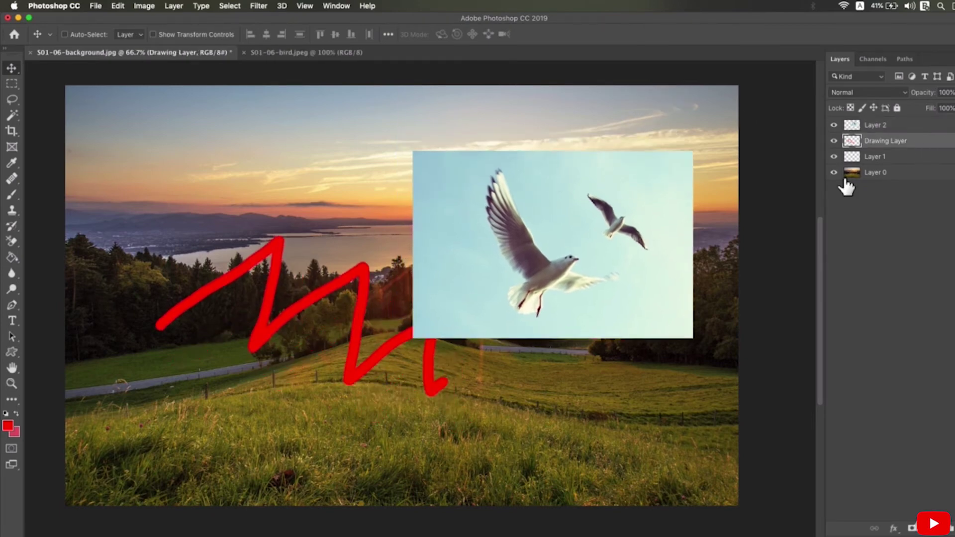
click(903, 179)
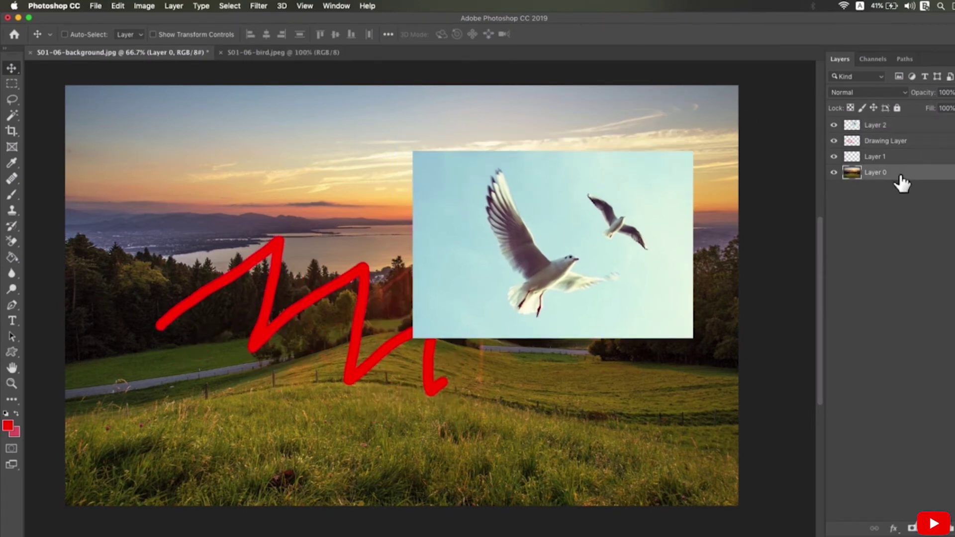
drag(593, 234, 605, 257)
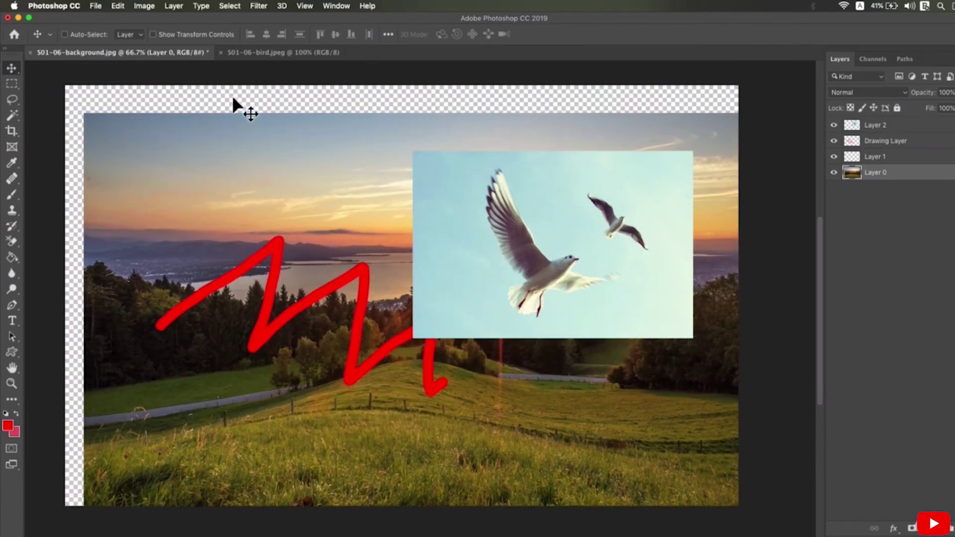
Step: Shift the landscape photo further down and right, exposing transparent canvas above and left
key(super+1)
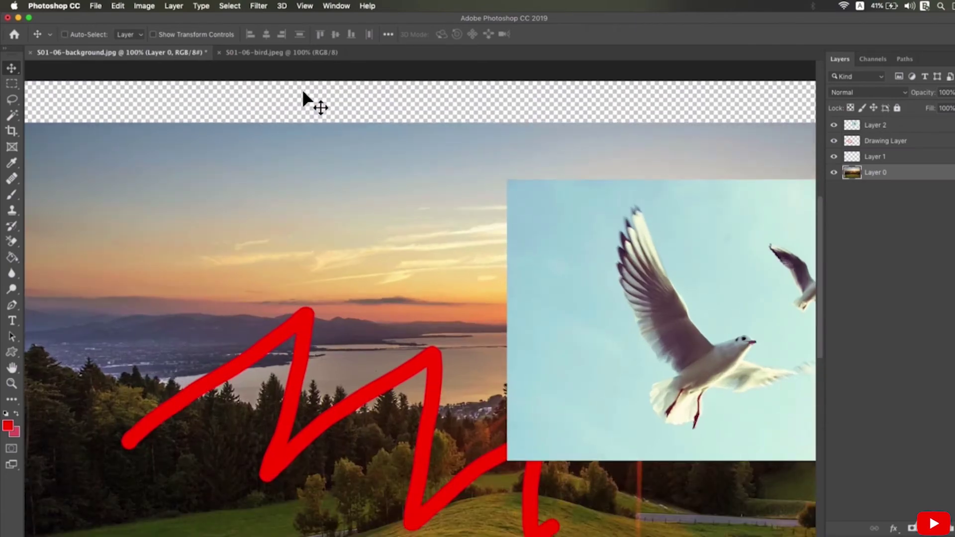
key(super+minus)
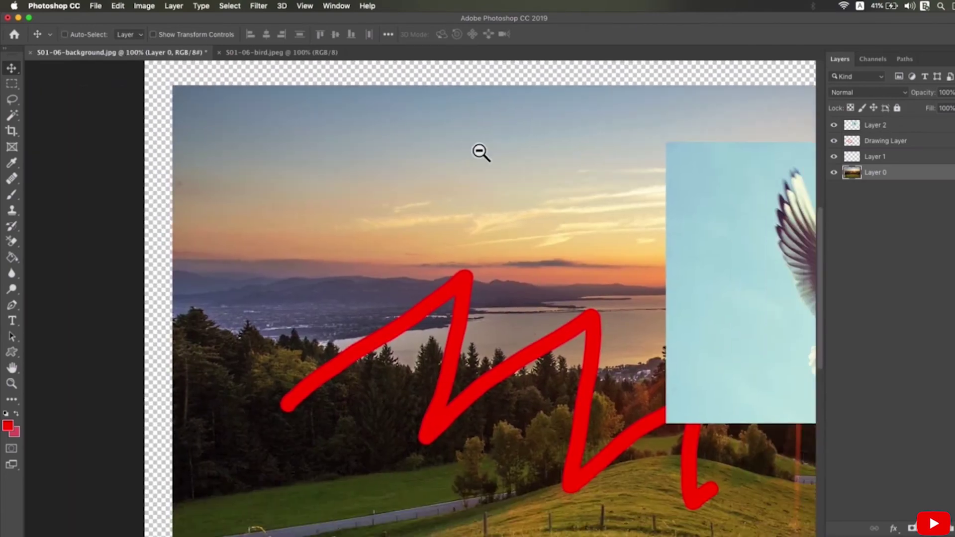
scroll(607, 152, up, 3)
drag(607, 152, 497, 88)
drag(535, 237, 536, 188)
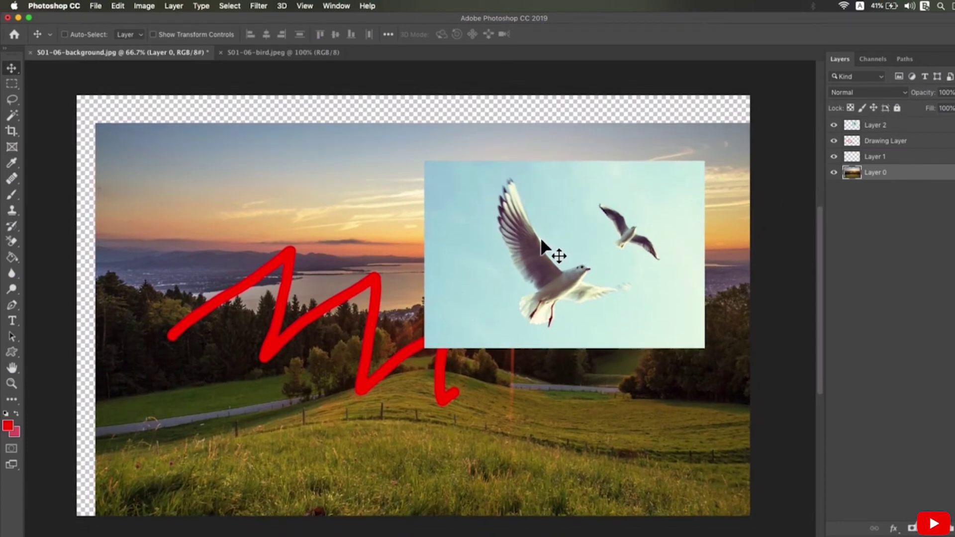
drag(559, 254, 631, 345)
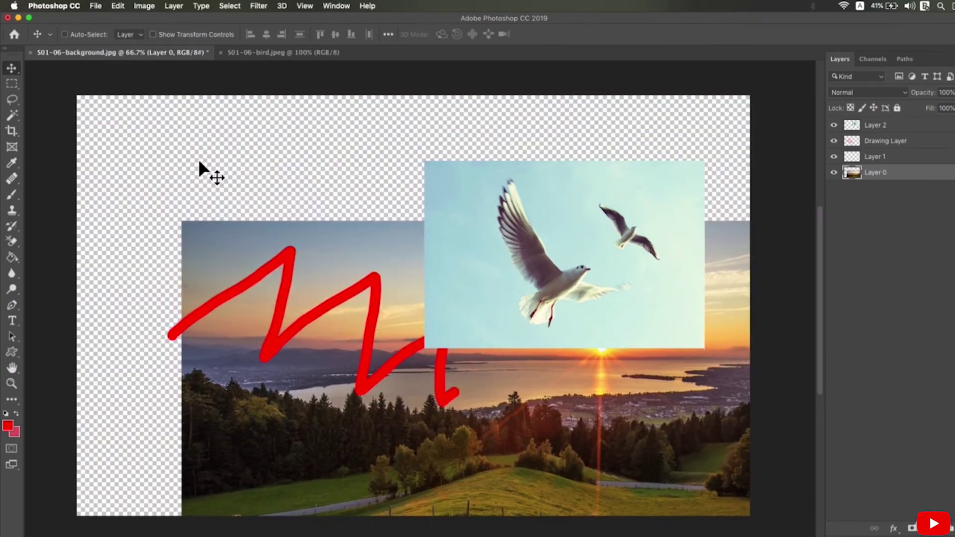
Step: Move the landscape back to fill the canvas and nudge the red zigzag up-right
drag(375, 366, 271, 245)
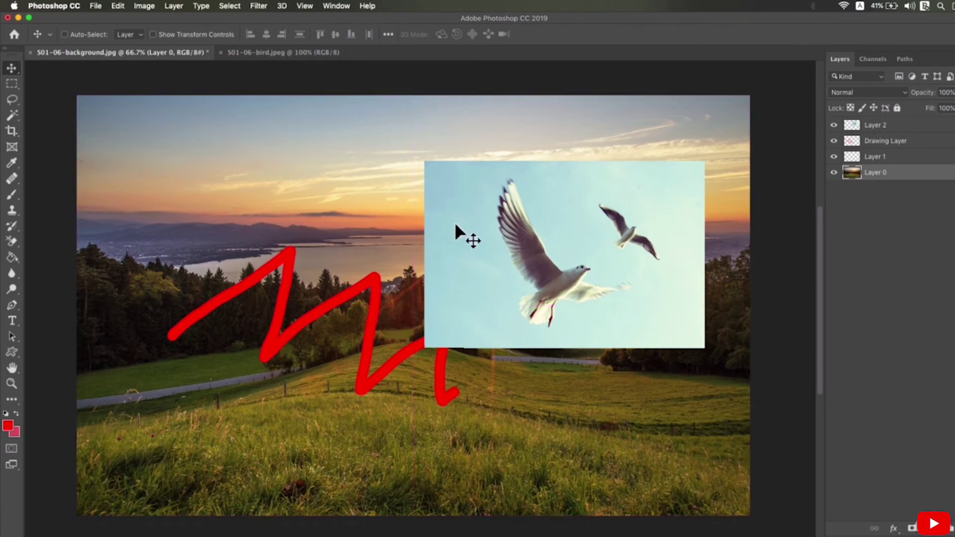
click(893, 145)
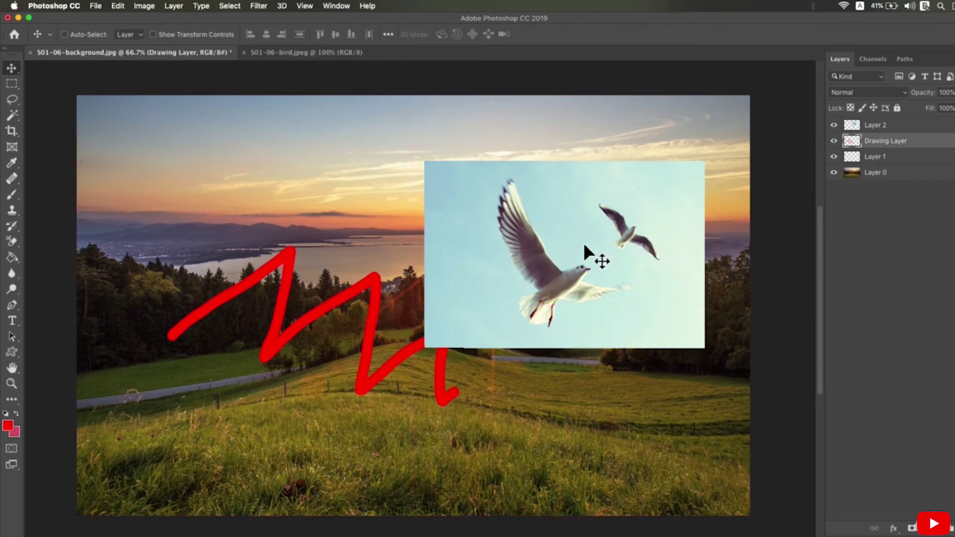
mouse_move(585, 246)
mouse_down()
mouse_move(684, 220)
mouse_move(686, 229)
mouse_move(608, 220)
mouse_up()
Step: Drag the bird layer below the landscape photo in the layer stack
click(893, 128)
click(903, 172)
click(935, 128)
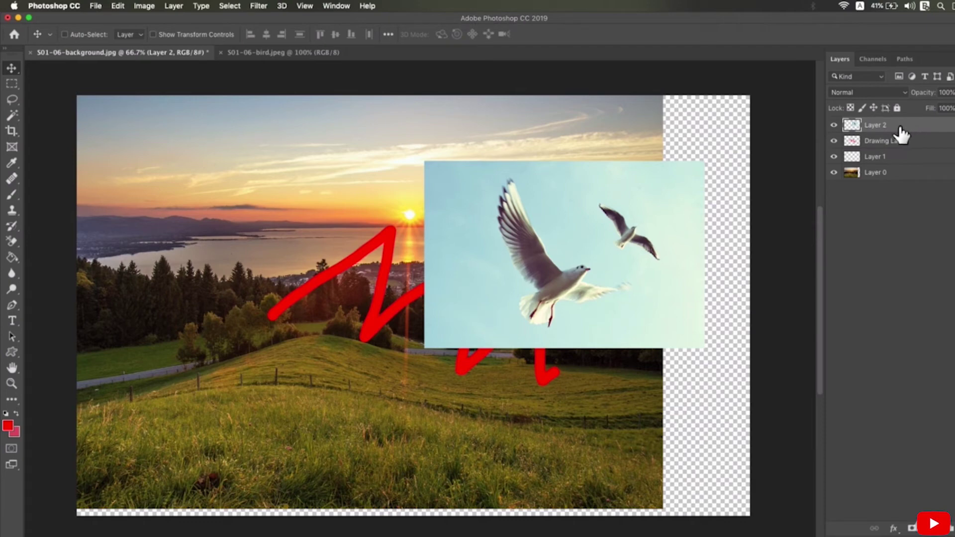
drag(911, 129, 912, 185)
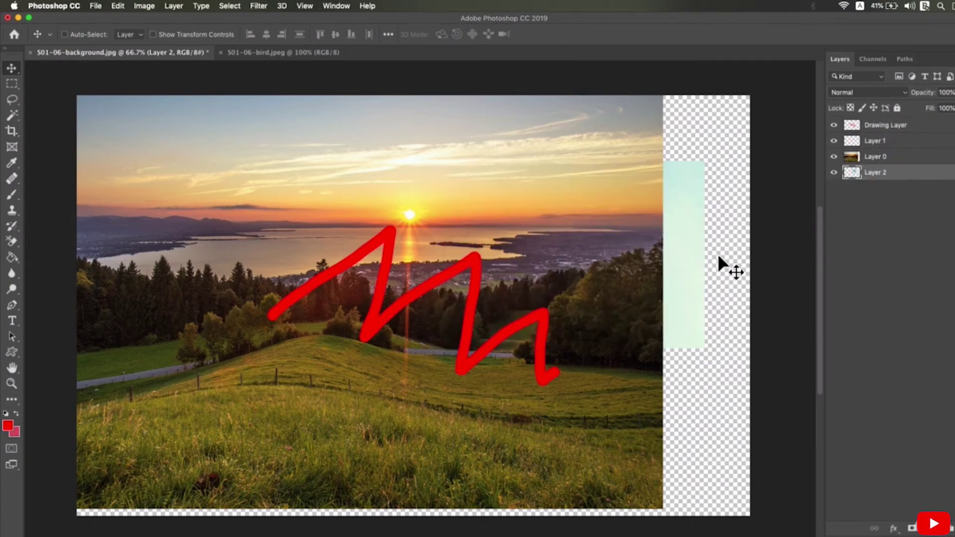
drag(684, 244, 717, 251)
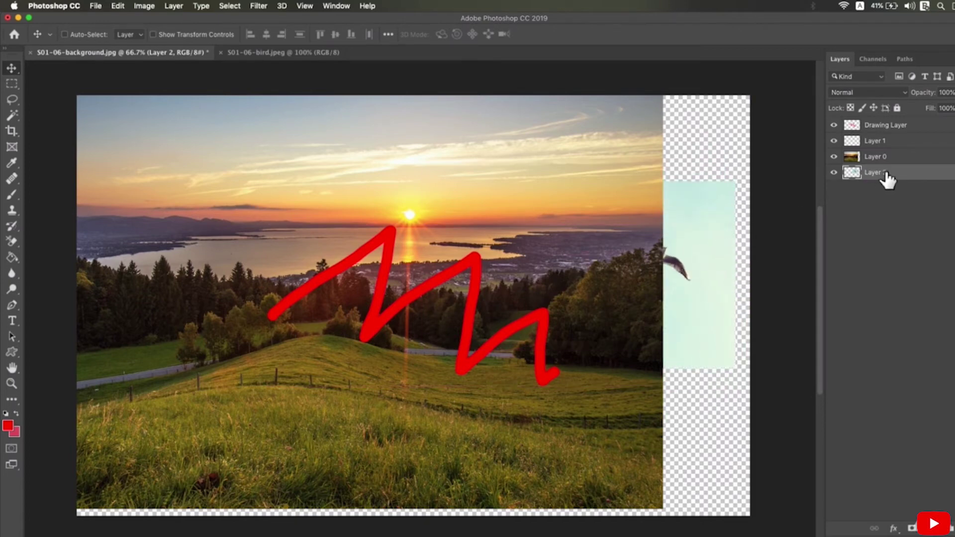
Step: Shift the landscape right to cover the canvas and return the bird layer above Layer 0
click(906, 162)
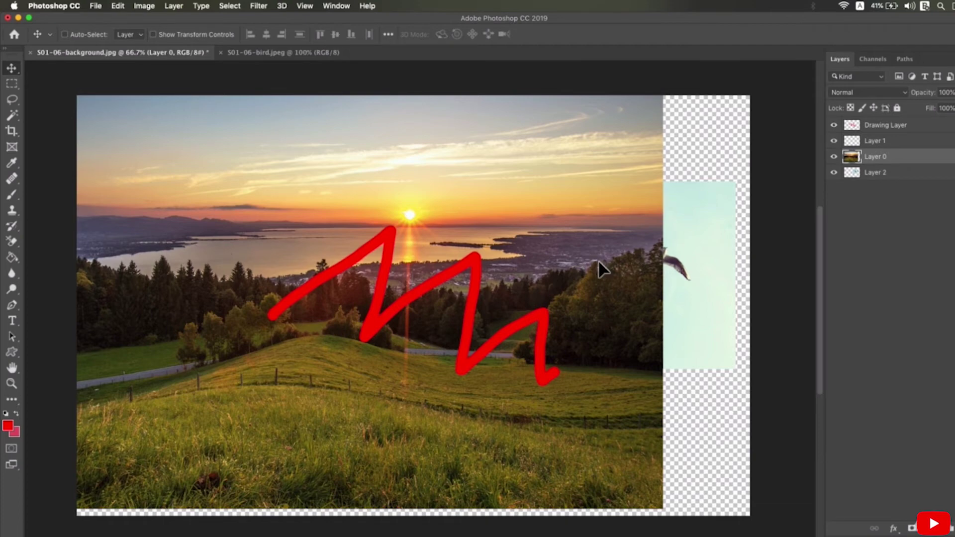
drag(598, 269, 670, 258)
click(905, 175)
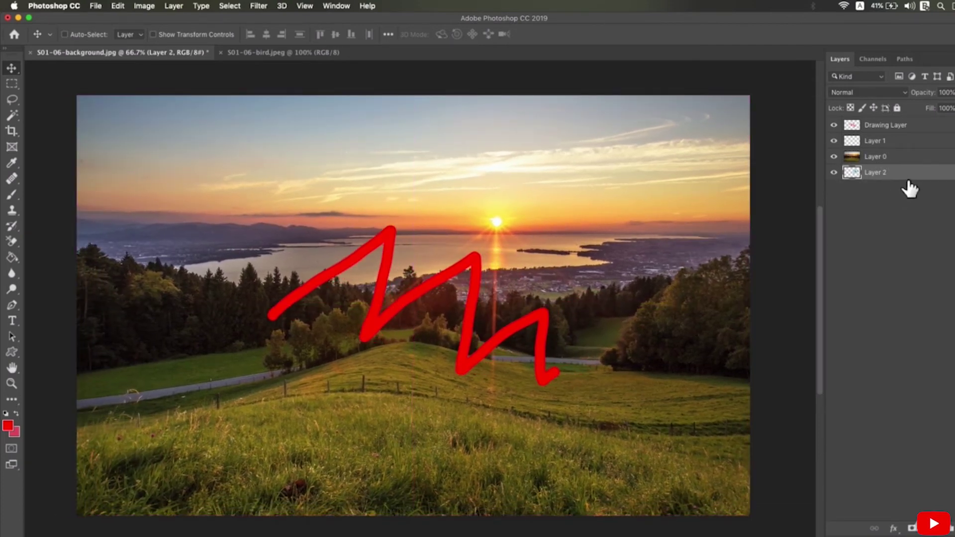
drag(900, 180, 909, 160)
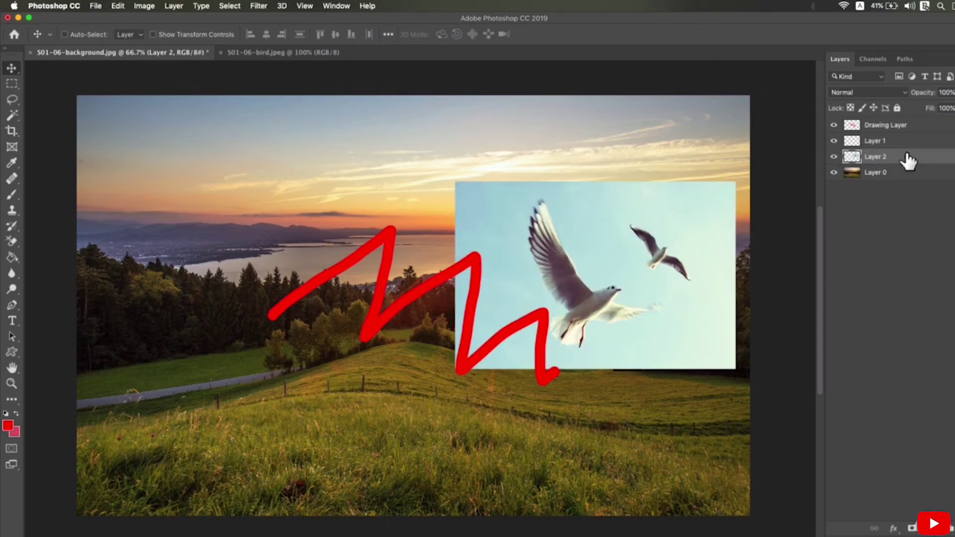
Step: Centre the bird photo on the landscape and toggle its visibility off and on
drag(719, 245, 593, 237)
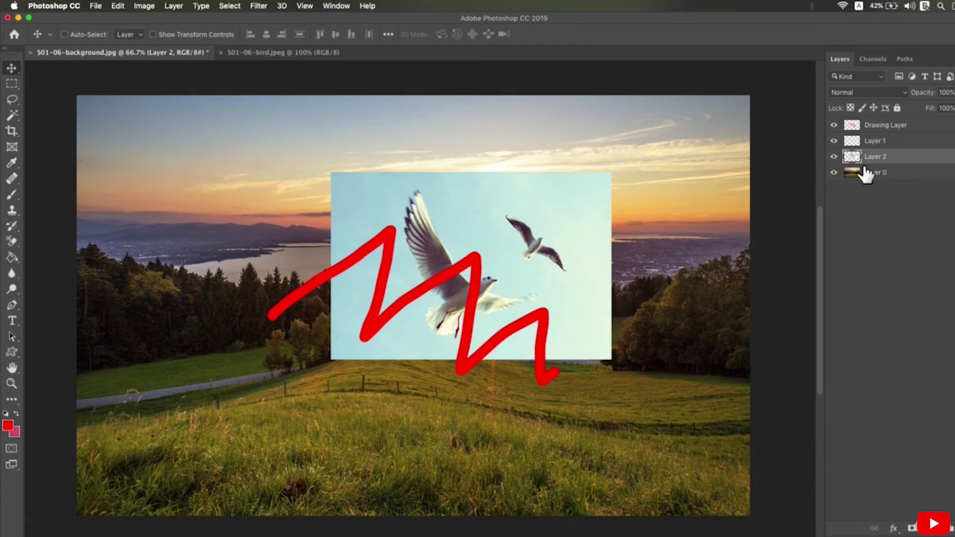
click(838, 158)
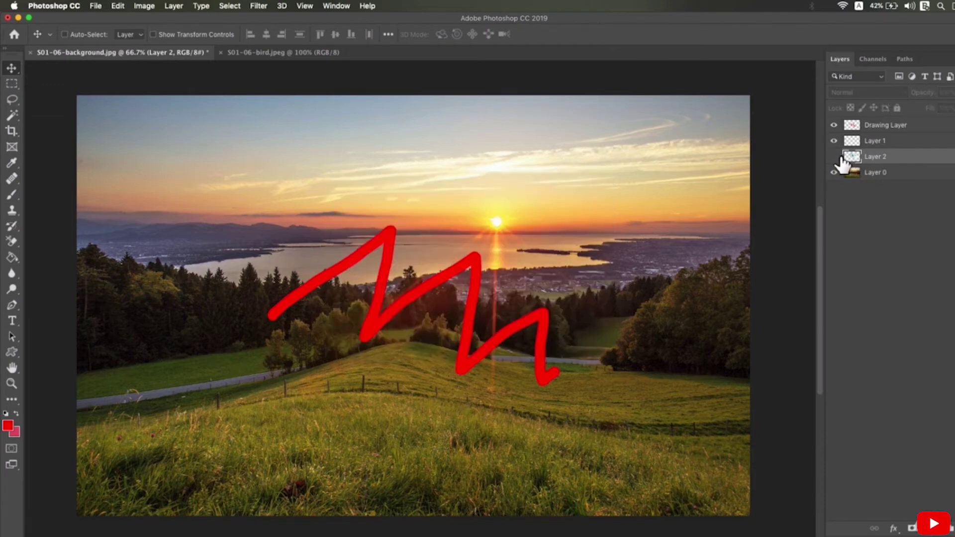
click(834, 157)
click(840, 158)
click(840, 159)
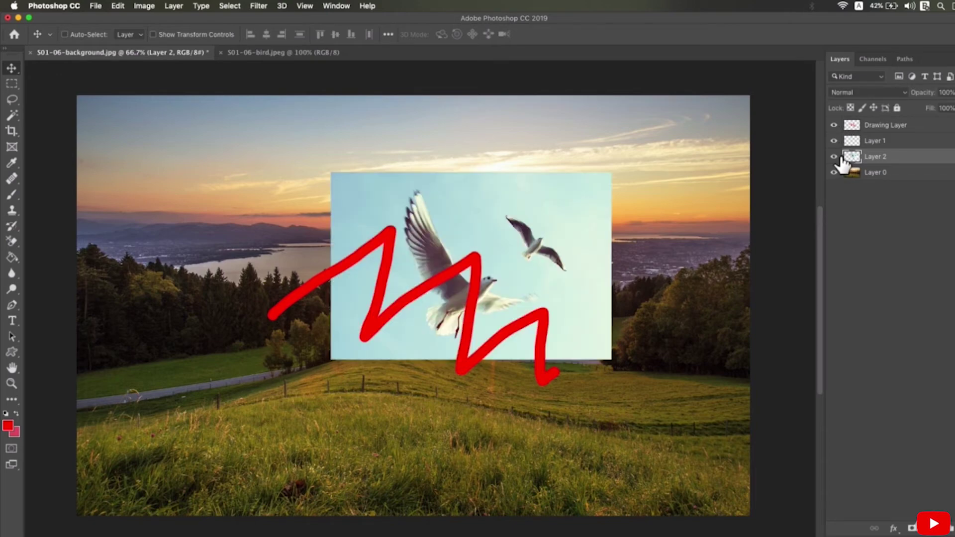
click(837, 159)
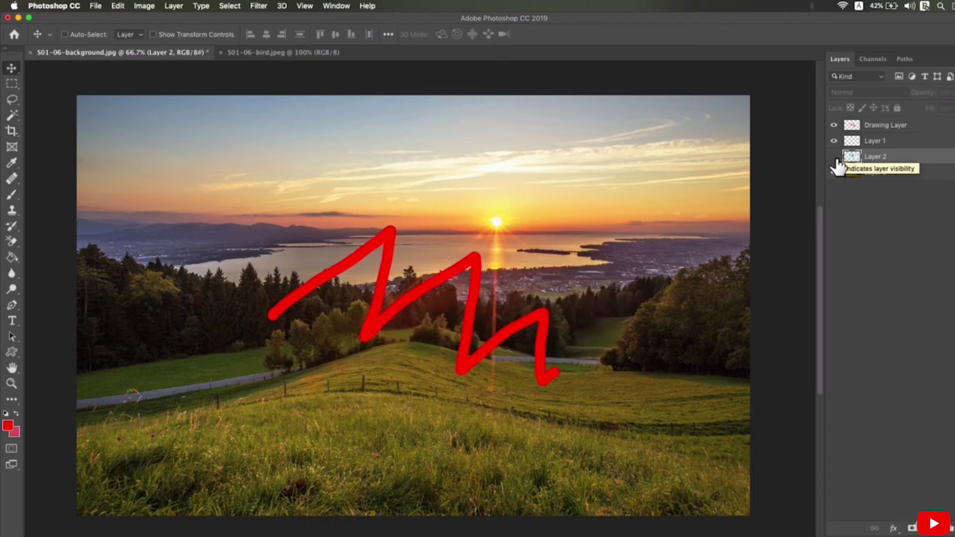
click(837, 158)
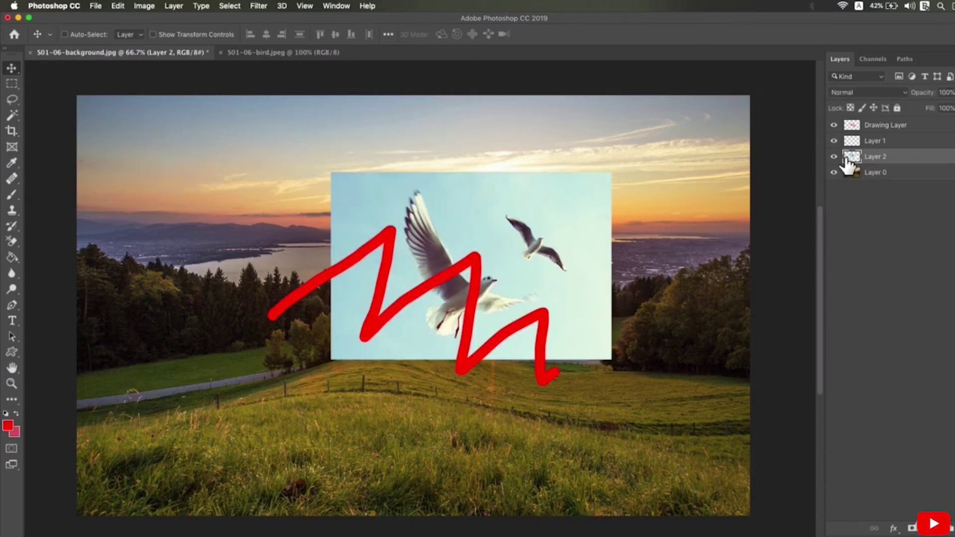
Step: Toggle the red zigzag and bird layers' visibility, leaving both shown
click(836, 127)
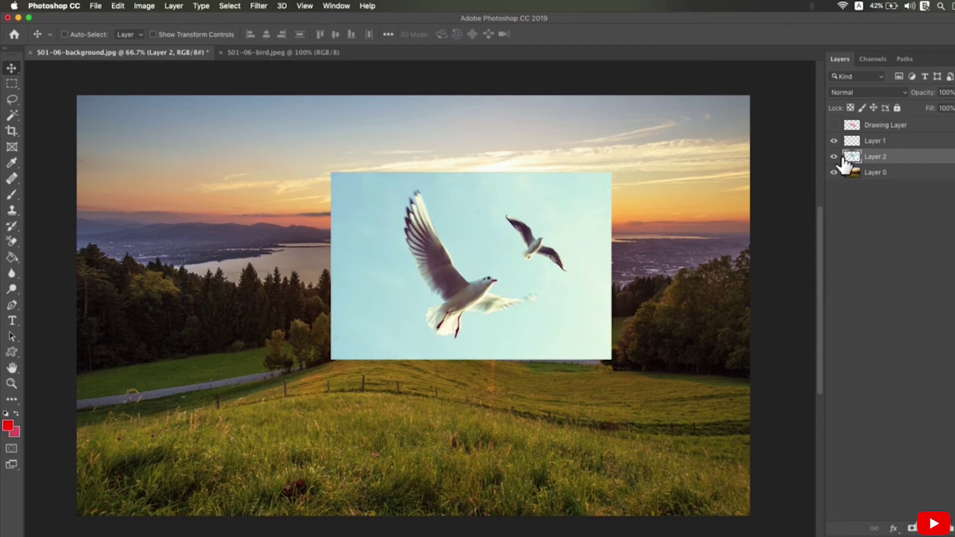
click(836, 158)
click(836, 157)
click(836, 126)
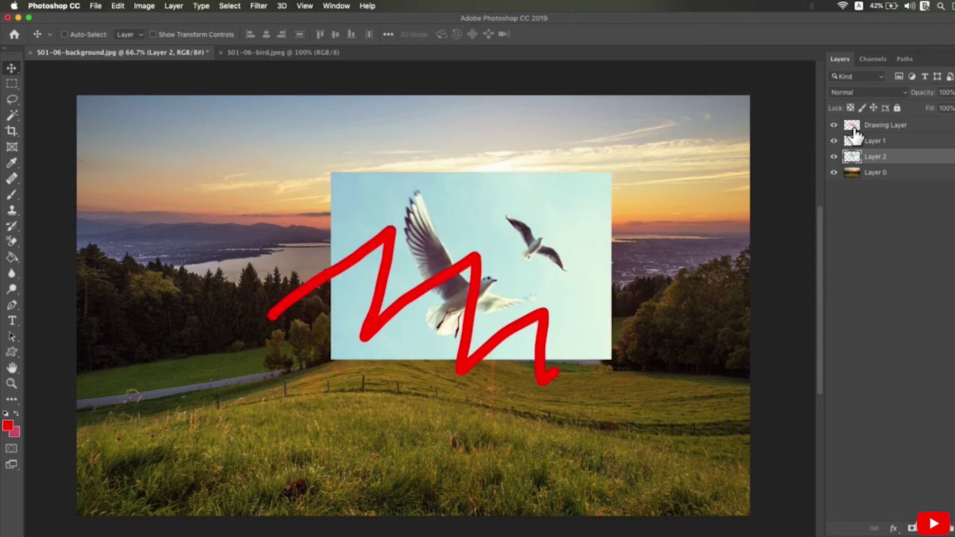
click(835, 157)
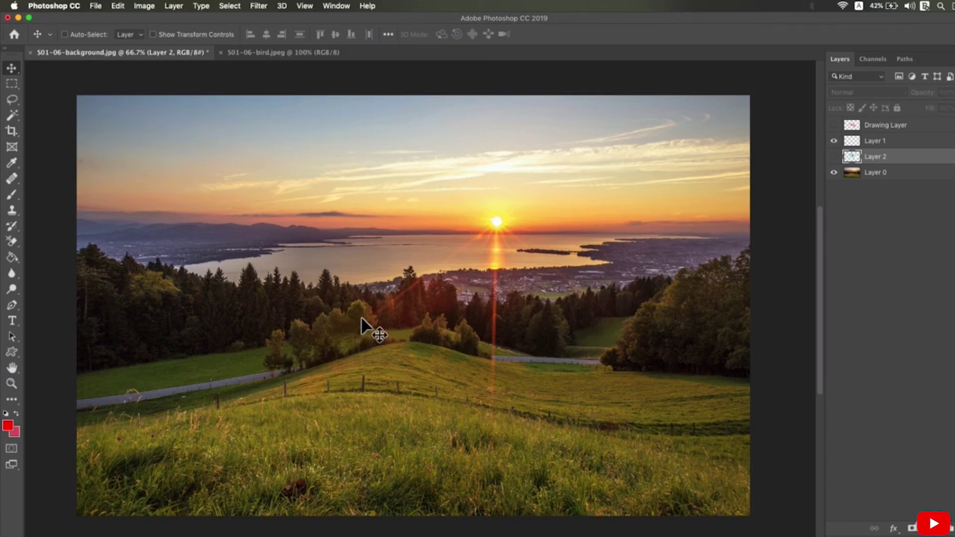
click(834, 157)
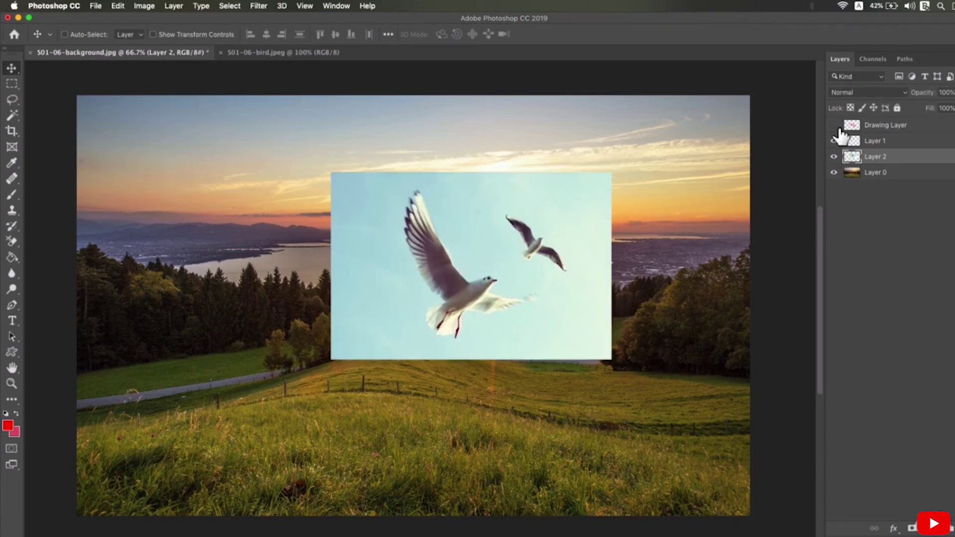
click(834, 125)
Step: Rename the seagull layer to 'bird layer' and move its photo up and right
double_click(886, 158)
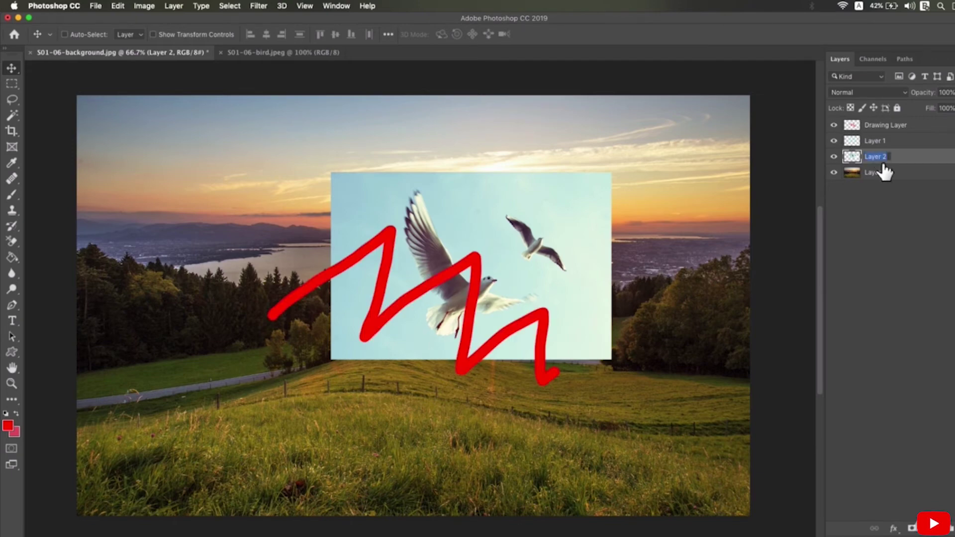
text(bird layw)
key(BackSpace)
text(e)
key(Return)
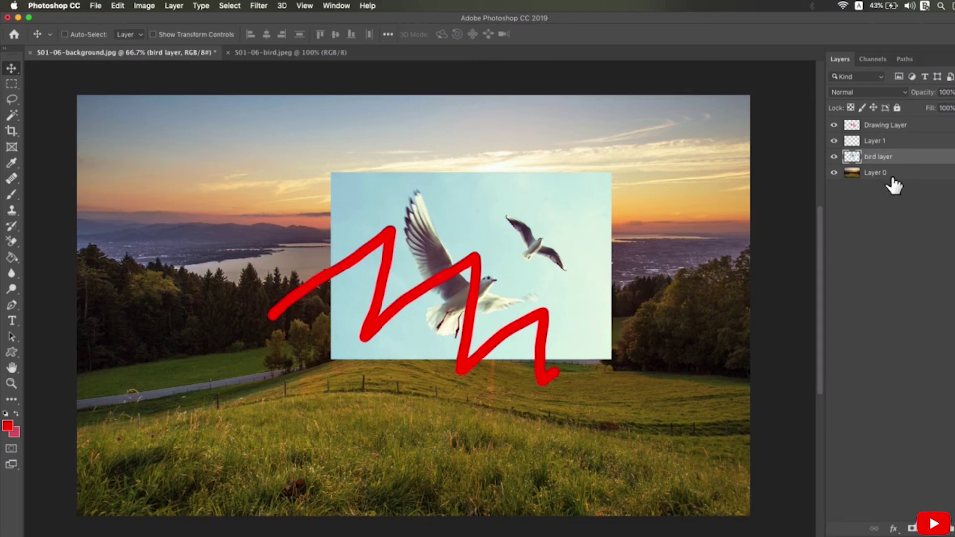
drag(464, 275, 503, 260)
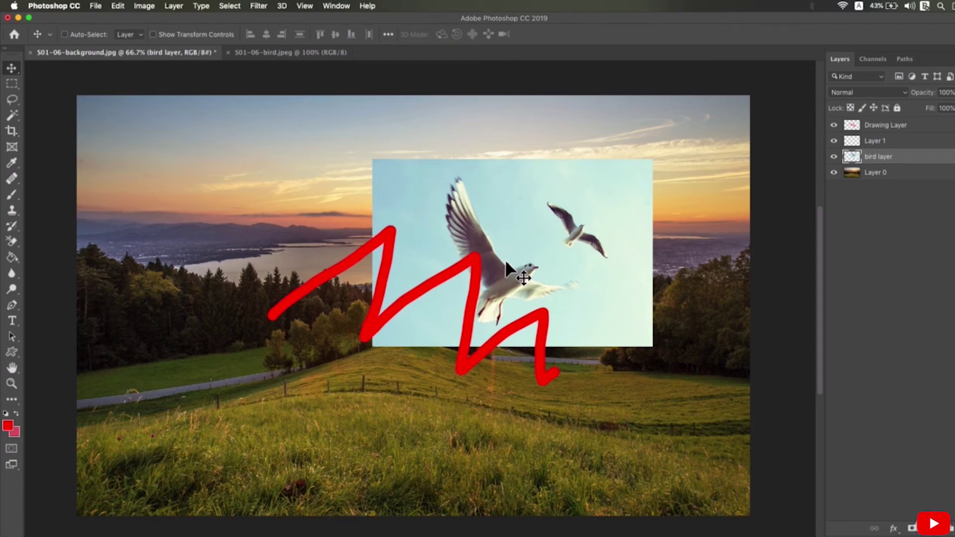
Step: Move the red zigzag on Drawing Layer down-left and toggle its visibility off and on
click(899, 128)
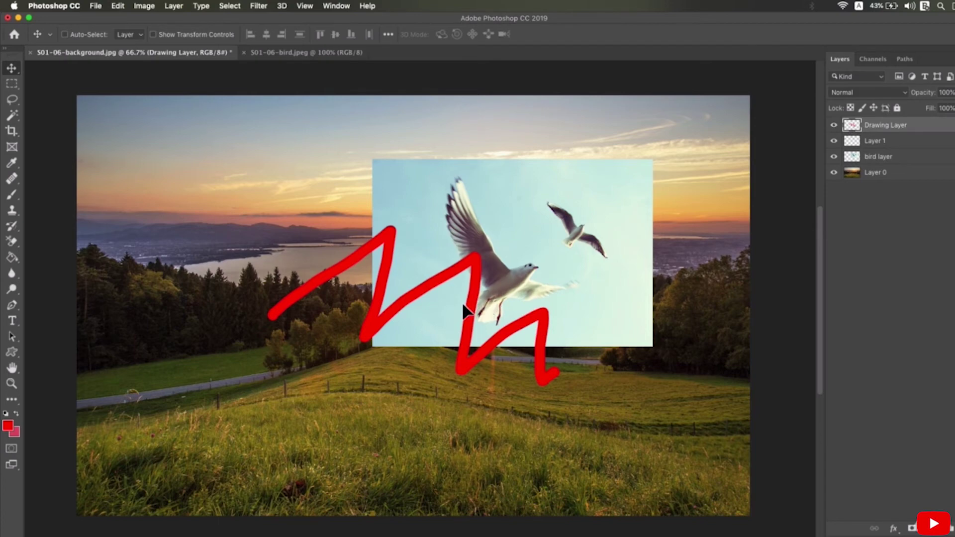
mouse_move(464, 311)
mouse_down()
mouse_move(455, 240)
mouse_move(353, 328)
mouse_move(404, 331)
mouse_up()
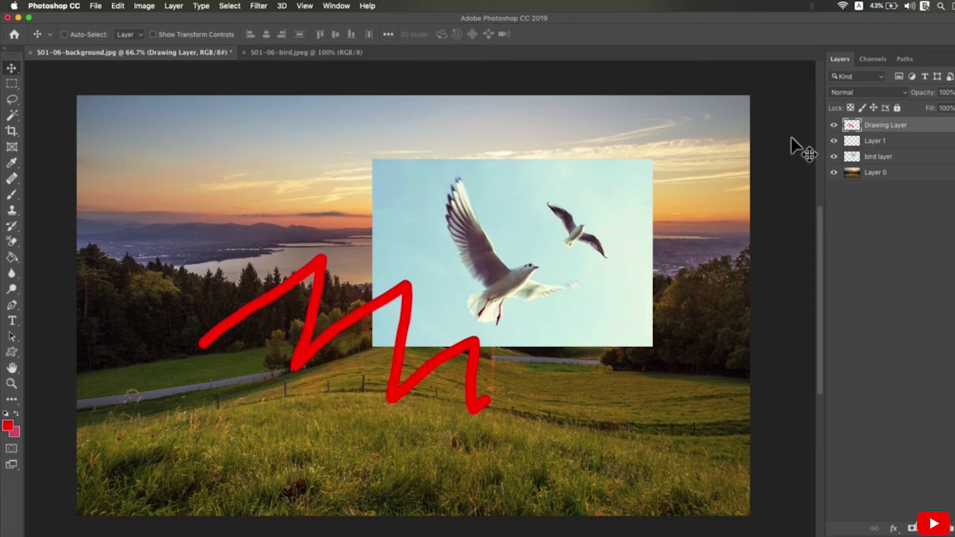
click(834, 126)
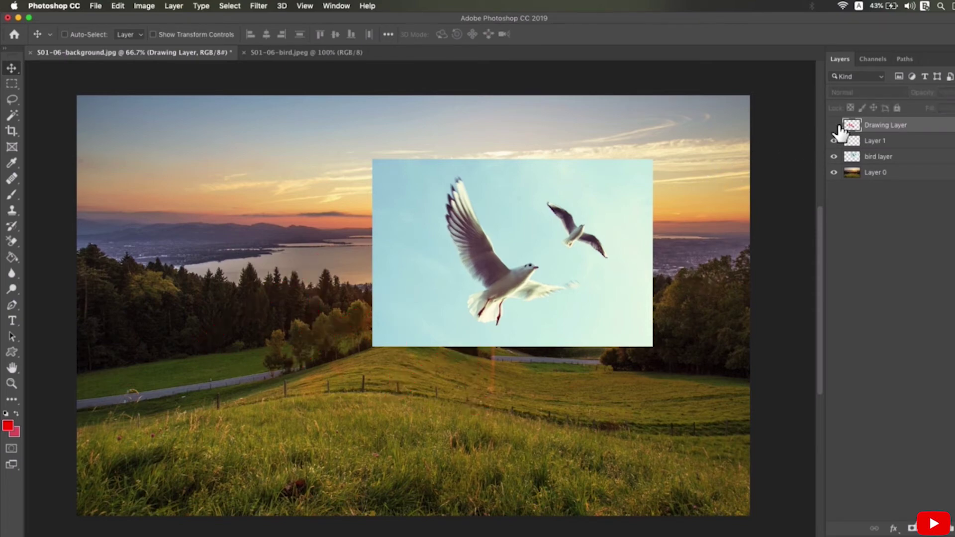
click(835, 125)
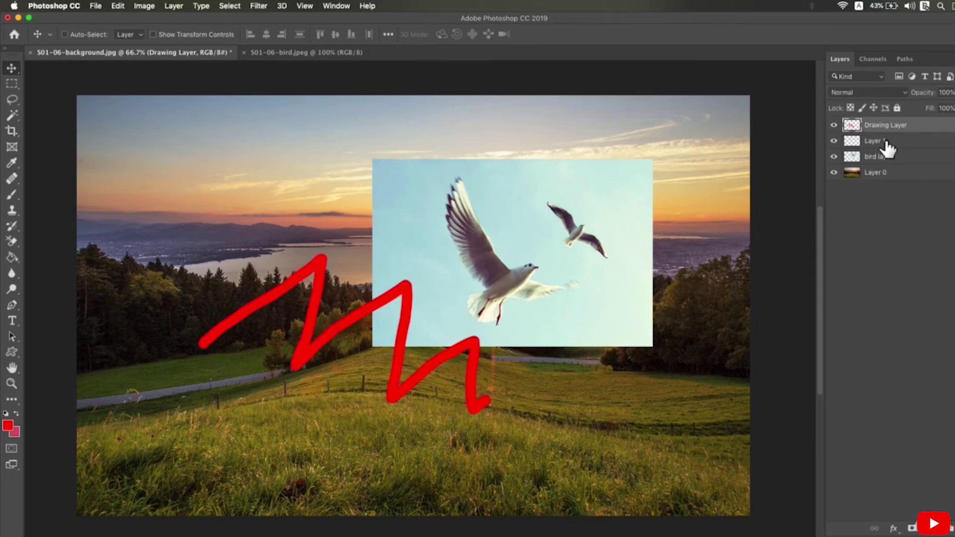
Step: Delete bird layer and Drawing Layer, then select Layer 0
click(900, 165)
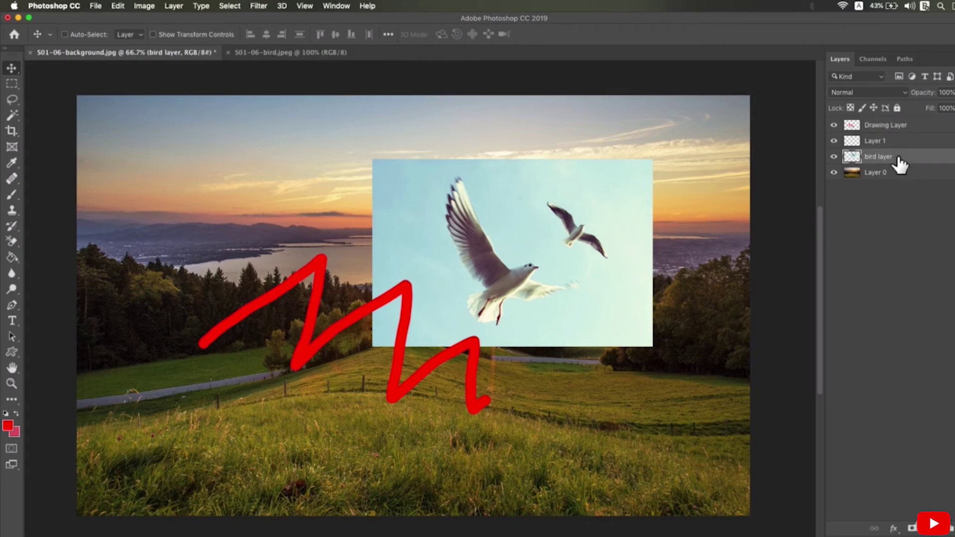
key(Delete)
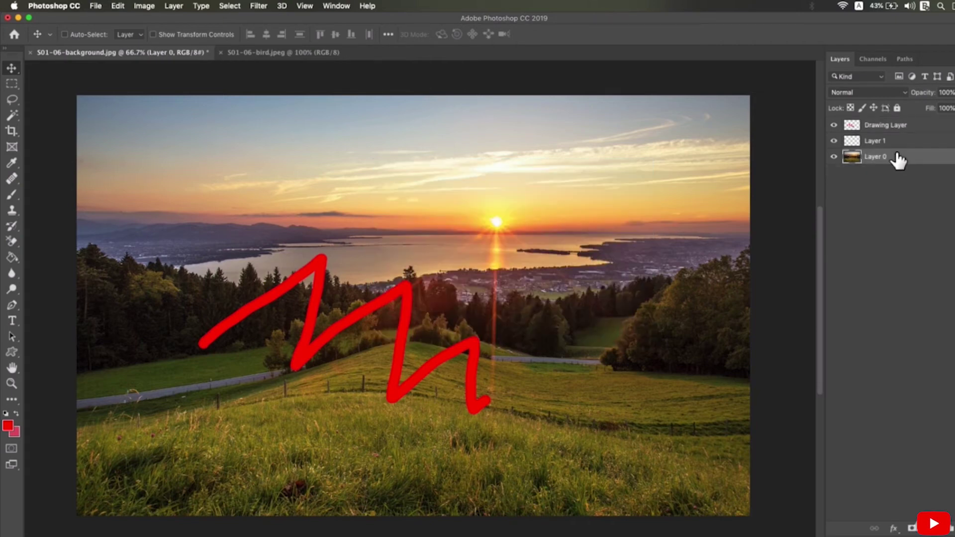
click(900, 127)
key(Delete)
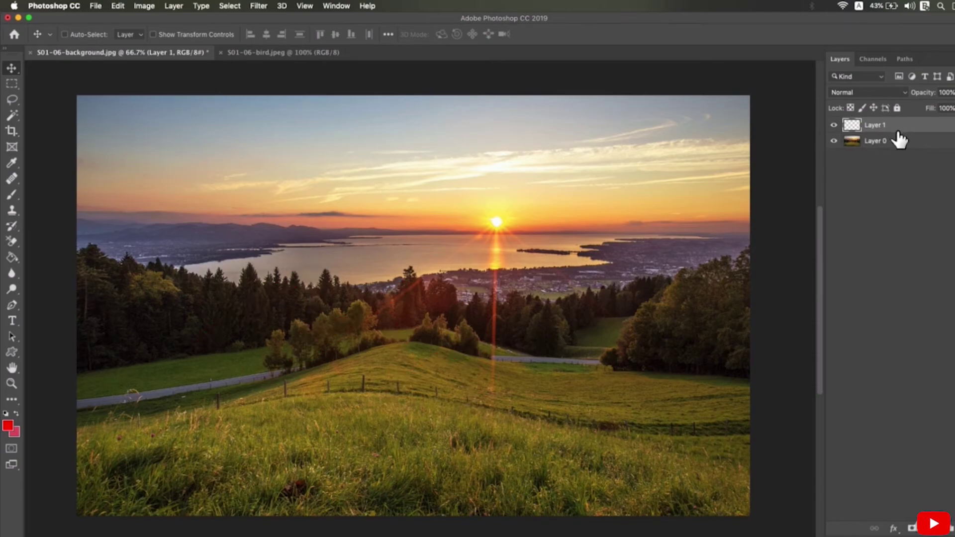
click(893, 141)
Step: Delete the landscape Layer 0
key(Delete)
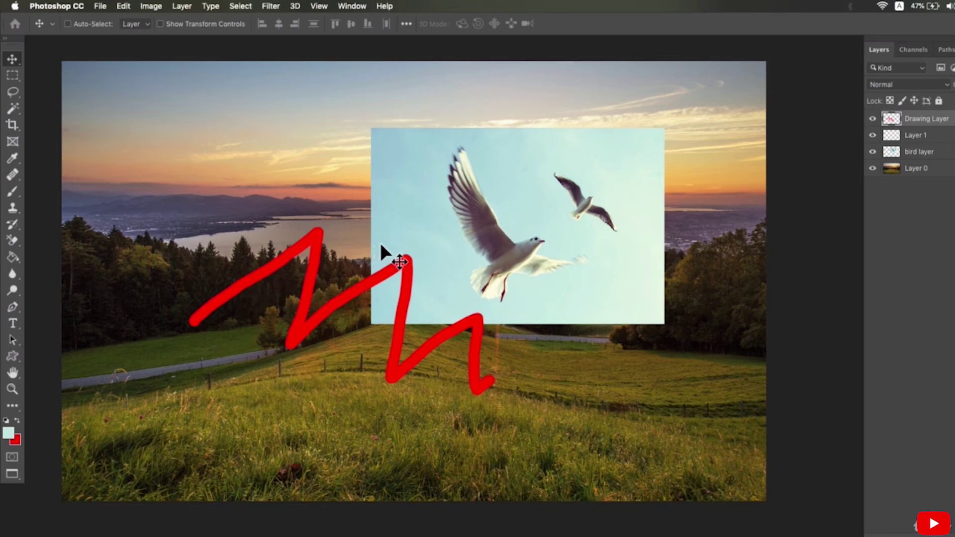
Step: Make bird layer active and toggle its visibility off and on
click(953, 138)
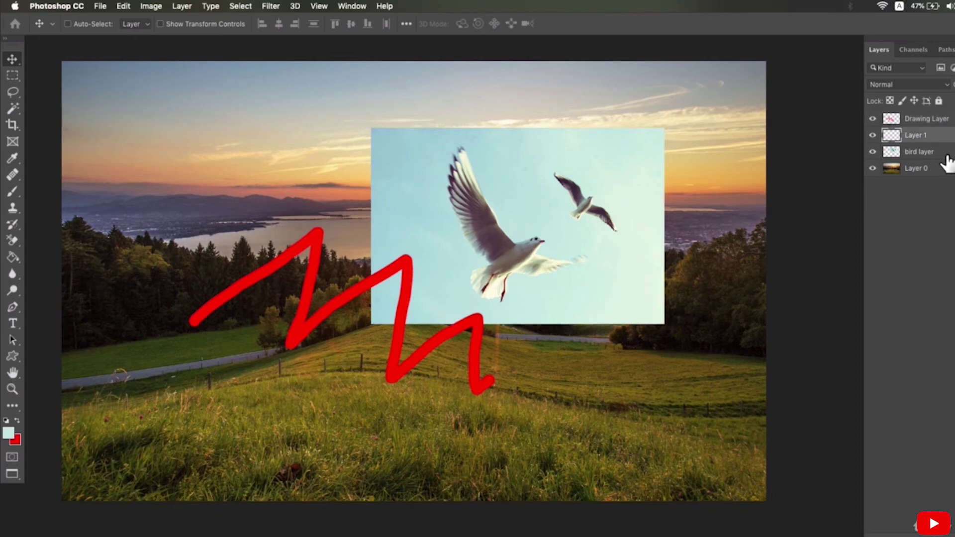
click(947, 155)
click(875, 153)
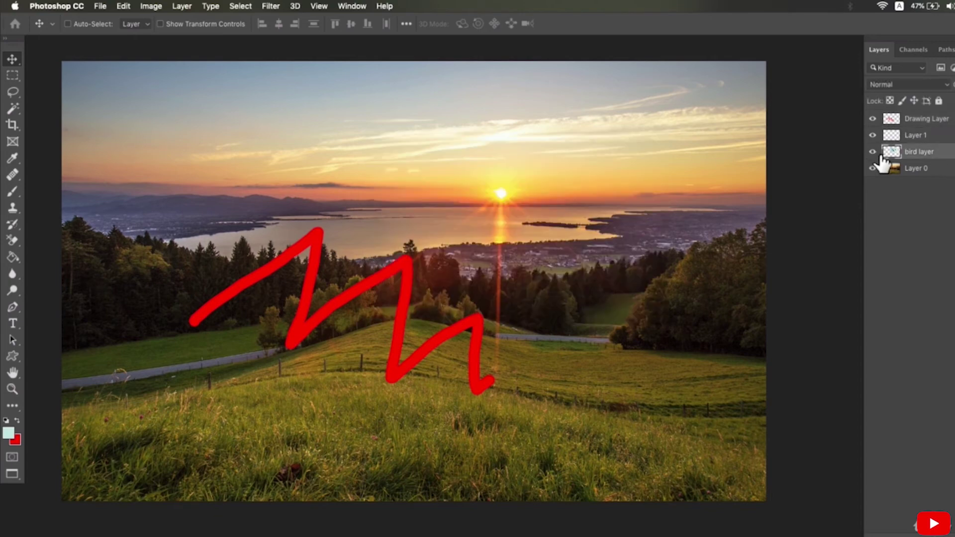
click(874, 152)
mouse_move(575, 221)
mouse_down()
mouse_move(502, 219)
mouse_move(567, 209)
mouse_move(575, 221)
mouse_up()
Step: Start Free Transform on the bird photo from Edit, cancel it, and start it again
click(124, 7)
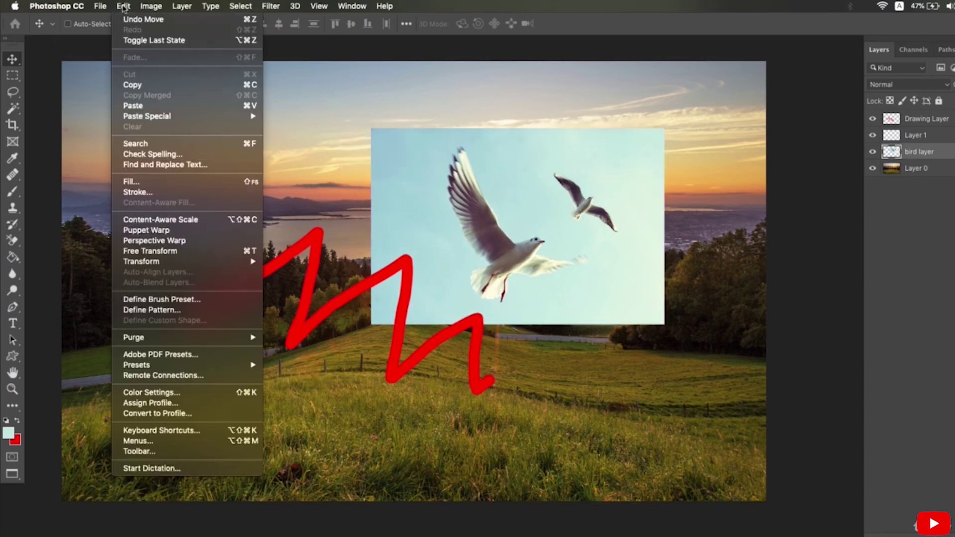
click(190, 252)
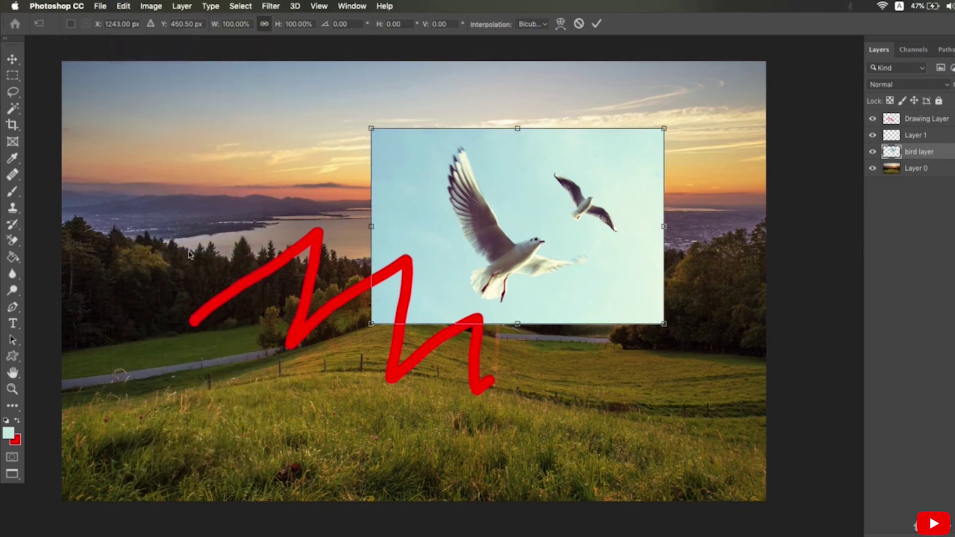
click(158, 6)
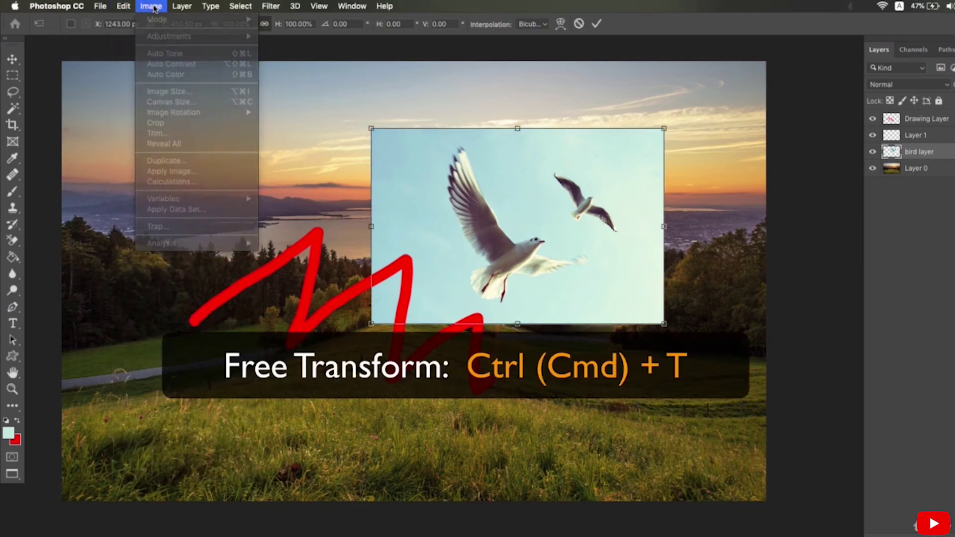
click(166, 4)
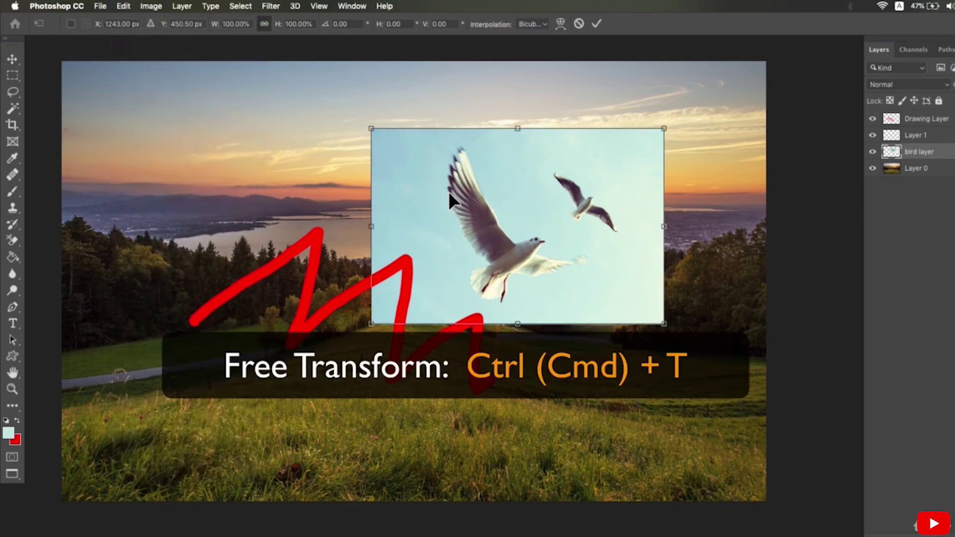
key(Return)
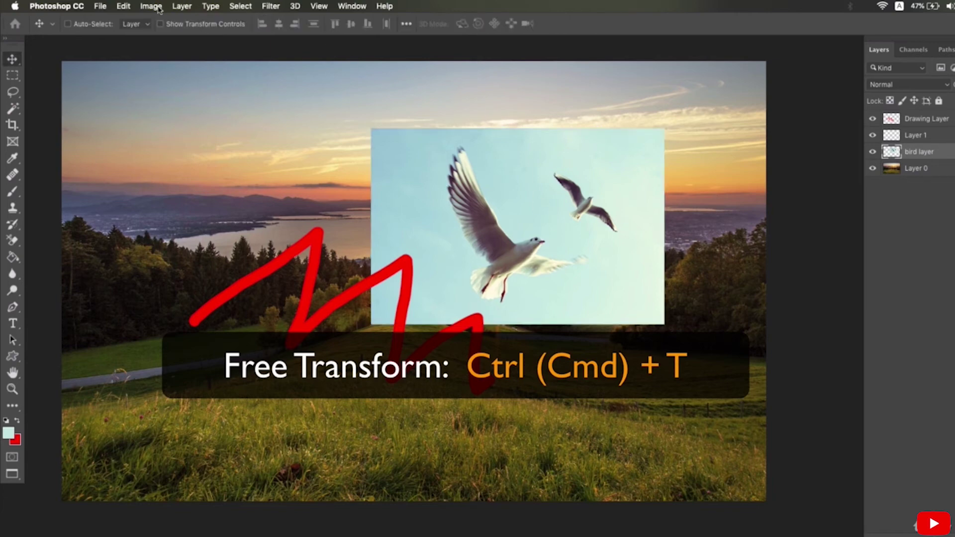
click(123, 6)
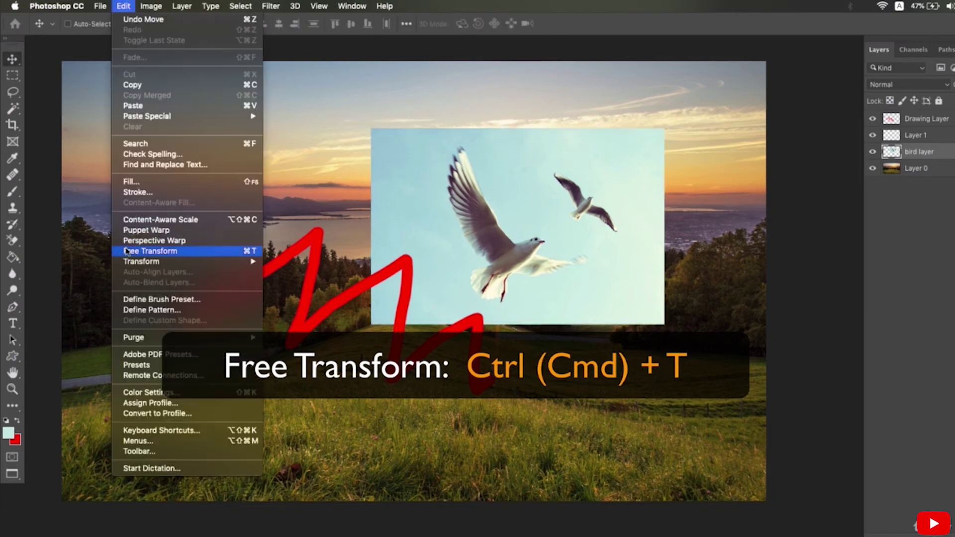
click(233, 255)
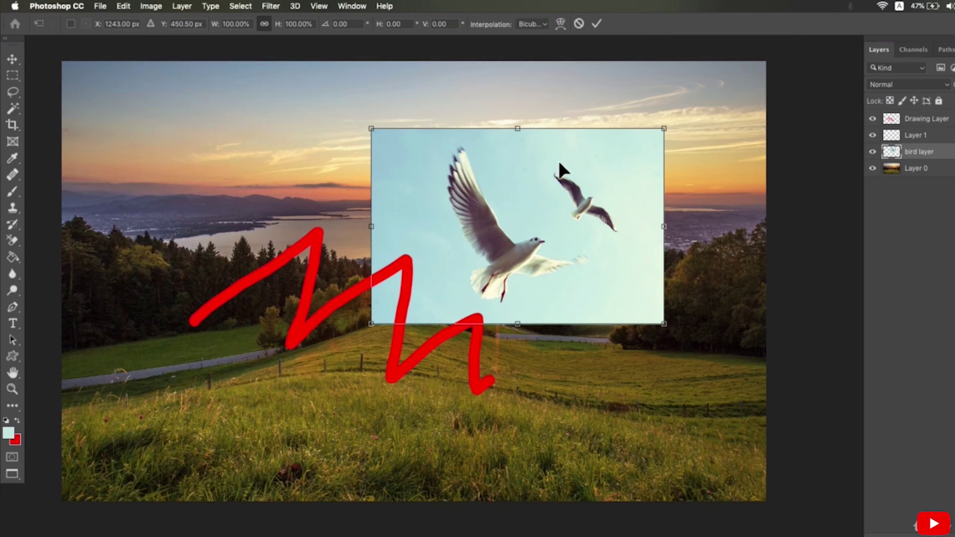
Step: Shrink the bird photo to about 63%, apply it, and reposition it
super+click(585, 161)
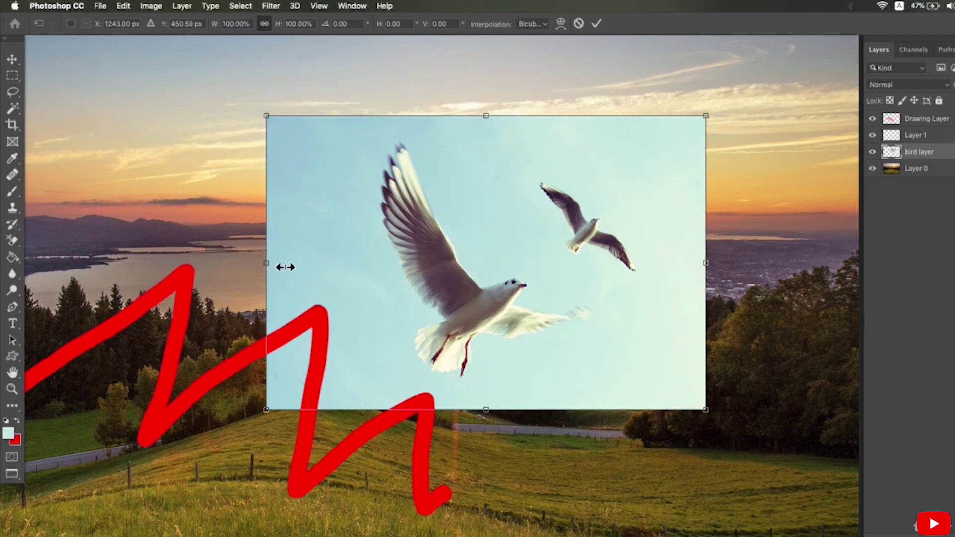
drag(286, 267, 507, 263)
alt+click(432, 267)
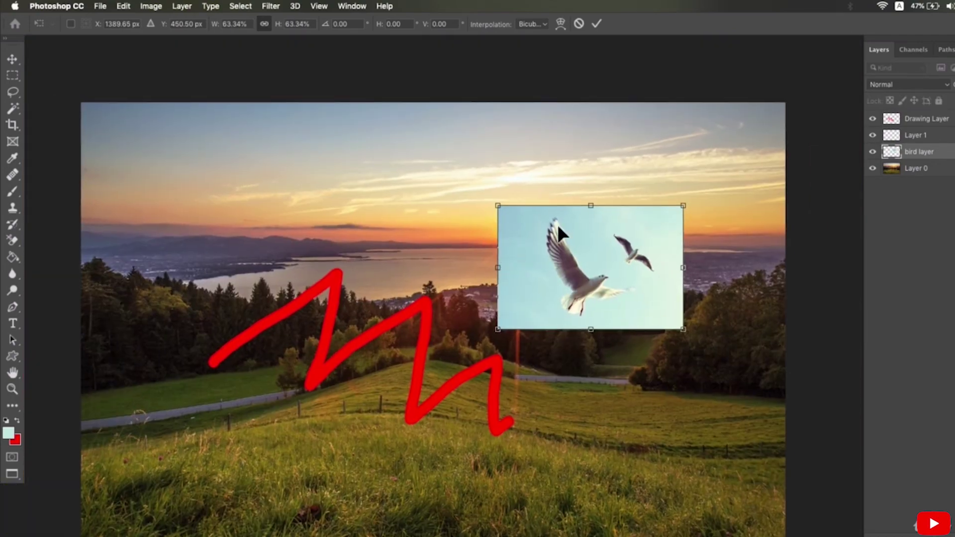
drag(557, 224, 519, 207)
key(Return)
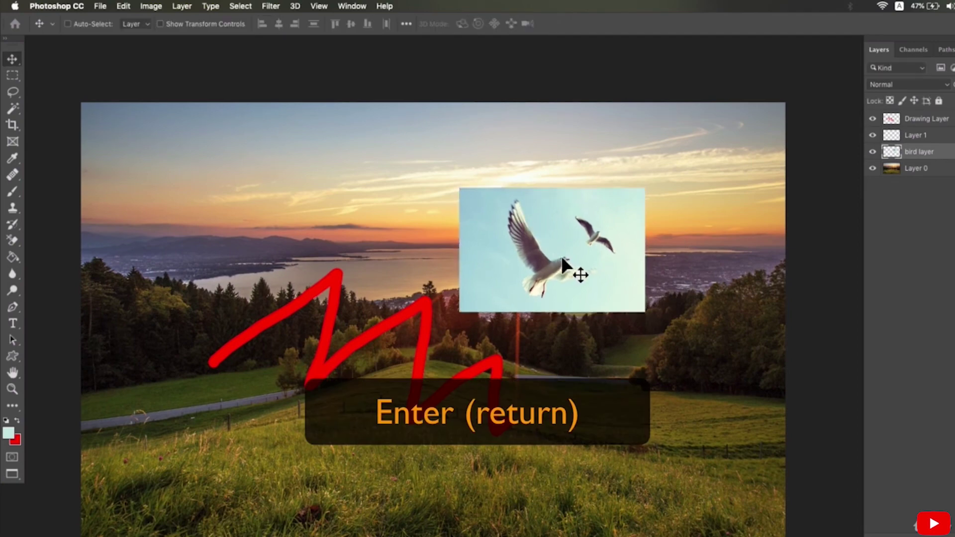
drag(562, 259, 554, 286)
Step: Enlarge the bird photo proportionally to about 181%, undoing a non-proportional squash
key(super+t)
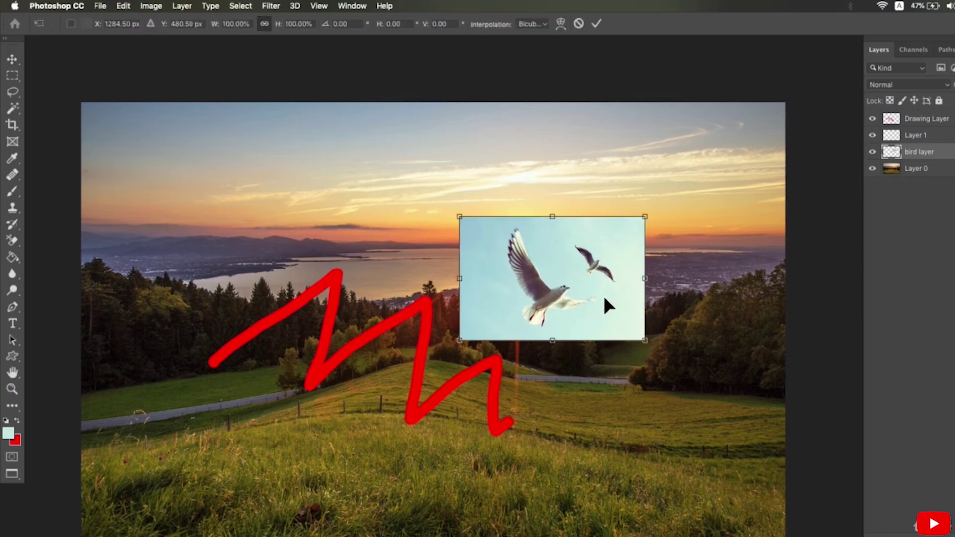
drag(654, 286, 744, 269)
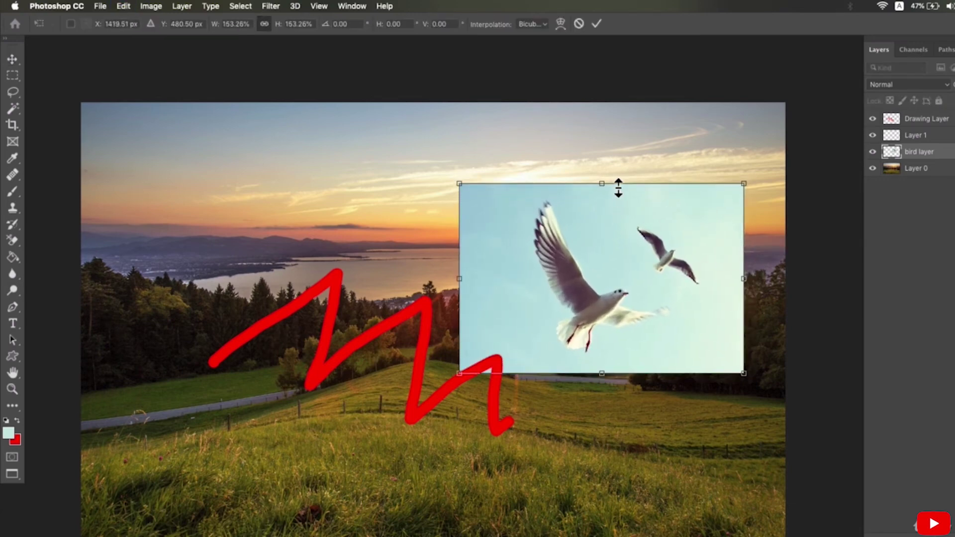
drag(614, 181, 629, 163)
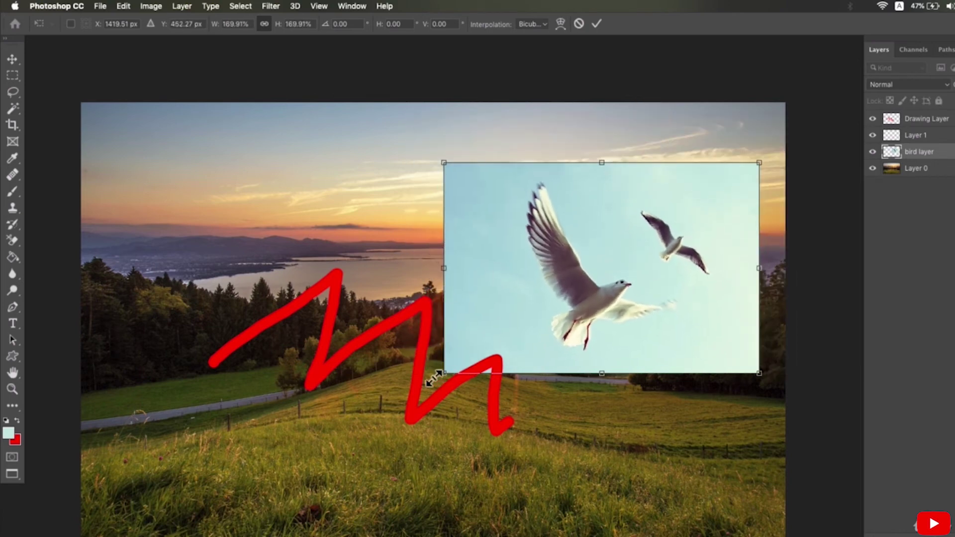
drag(437, 375, 414, 351)
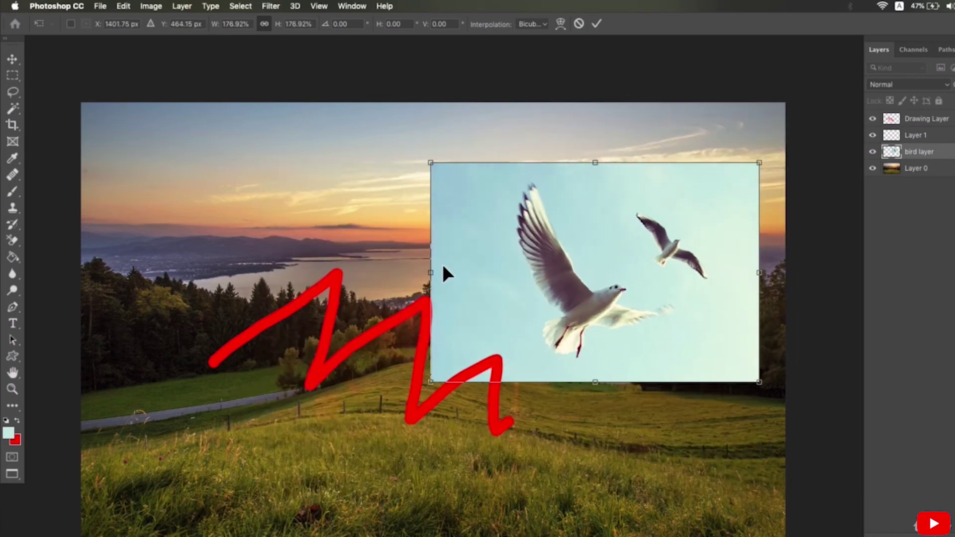
drag(438, 275, 413, 263)
key(shift)
drag(597, 157, 589, 307)
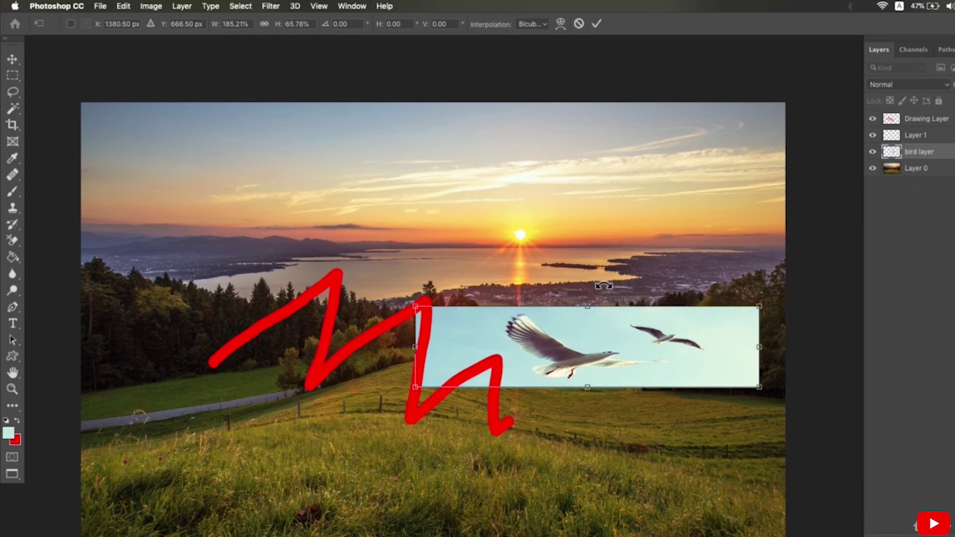
key(super+z)
mouse_move(416, 273)
mouse_down()
mouse_move(368, 268)
mouse_move(424, 273)
mouse_up()
Step: Revert a squashed top edge, move the enlarged photo up-left, and apply the scaling
drag(601, 191, 597, 211)
key(super+z)
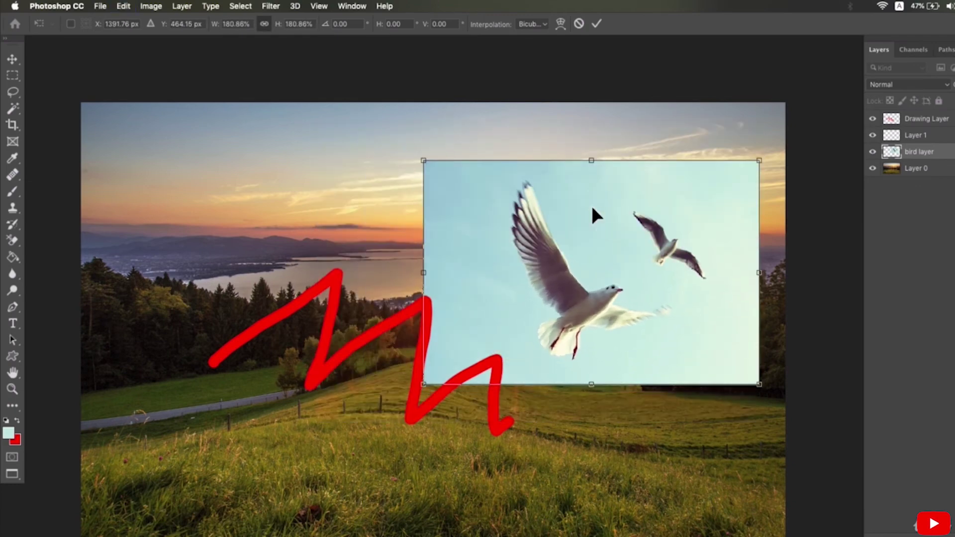
drag(534, 216, 499, 199)
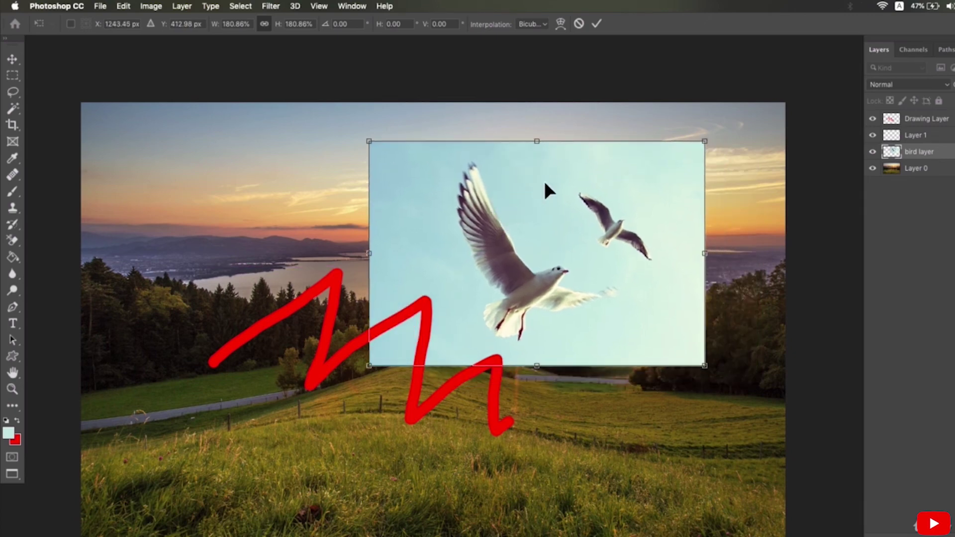
key(Return)
Step: Rotate the bird photo about 49° into a diamond right of centre and apply it
key(super+t)
drag(586, 163, 582, 219)
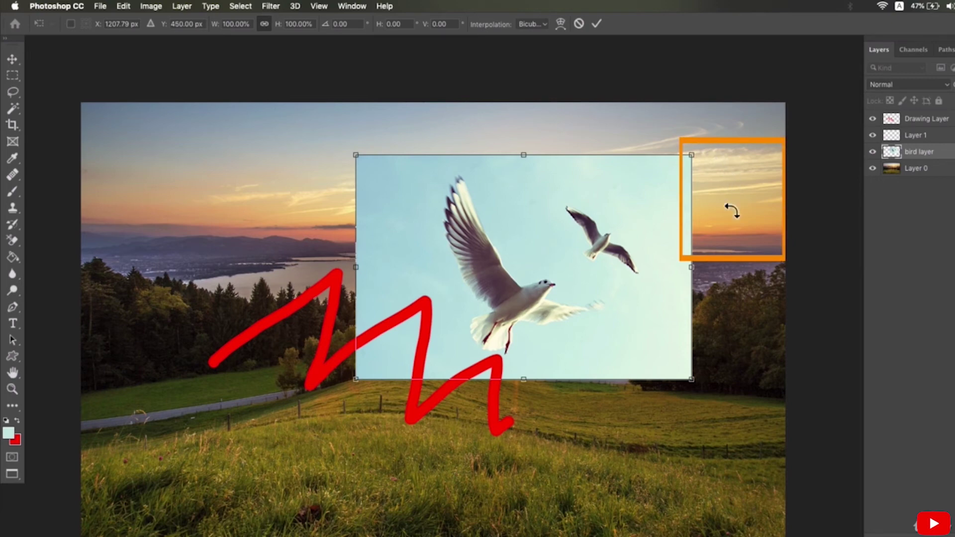
drag(732, 207, 652, 374)
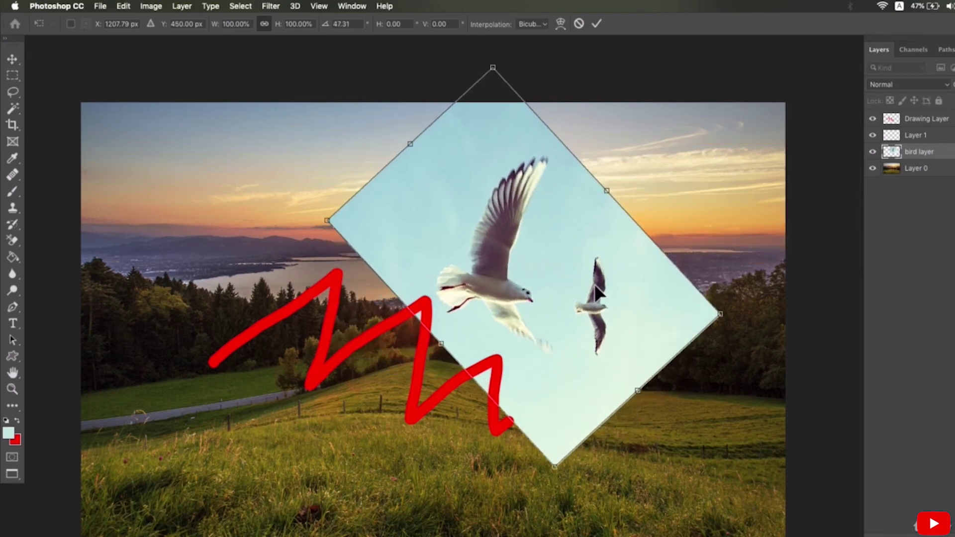
drag(563, 300, 642, 355)
mouse_move(652, 183)
mouse_down()
mouse_move(650, 175)
mouse_move(301, 287)
mouse_move(416, 201)
mouse_move(633, 209)
mouse_move(633, 220)
mouse_move(661, 194)
mouse_up()
key(Return)
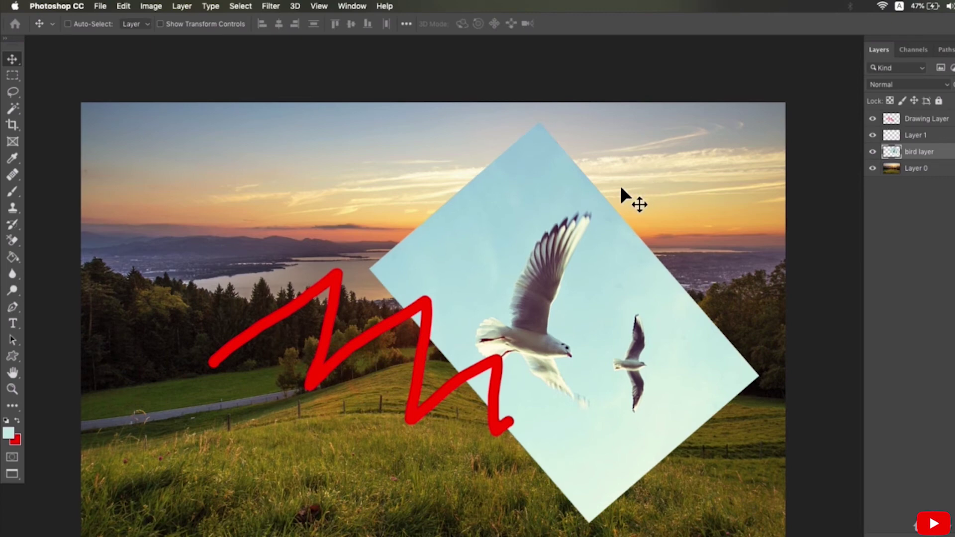
Step: Nudge the diamond photo and flip it horizontally with Free Transform
mouse_move(569, 249)
mouse_down()
mouse_move(533, 233)
mouse_move(575, 252)
mouse_up()
key(ctrl+t)
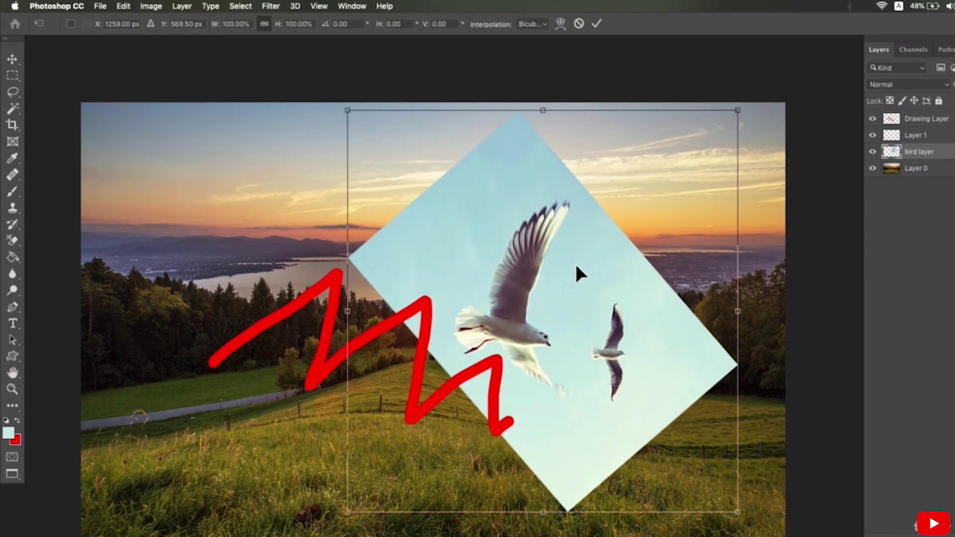
right_click(760, 267)
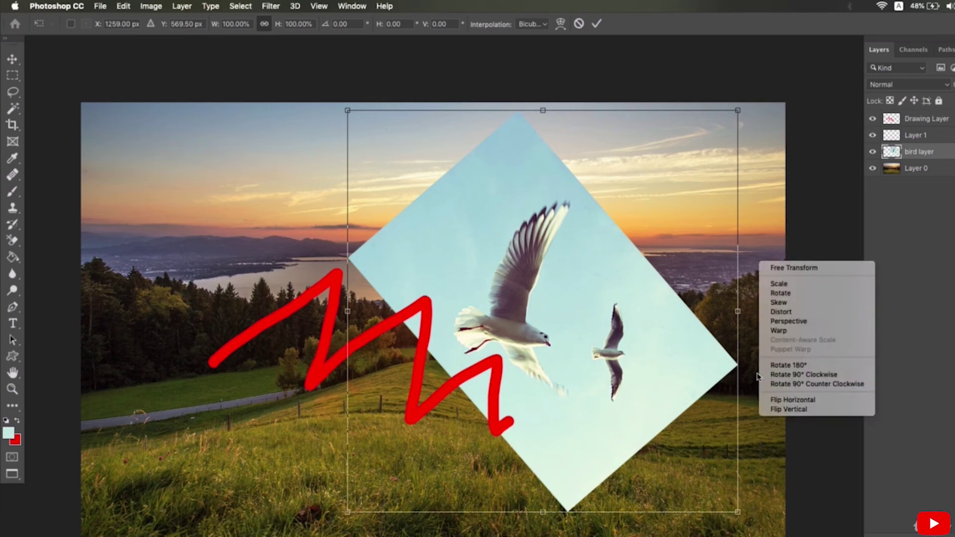
click(806, 400)
Step: Flip the bird layer vertically, then flip it back upright
right_click(760, 350)
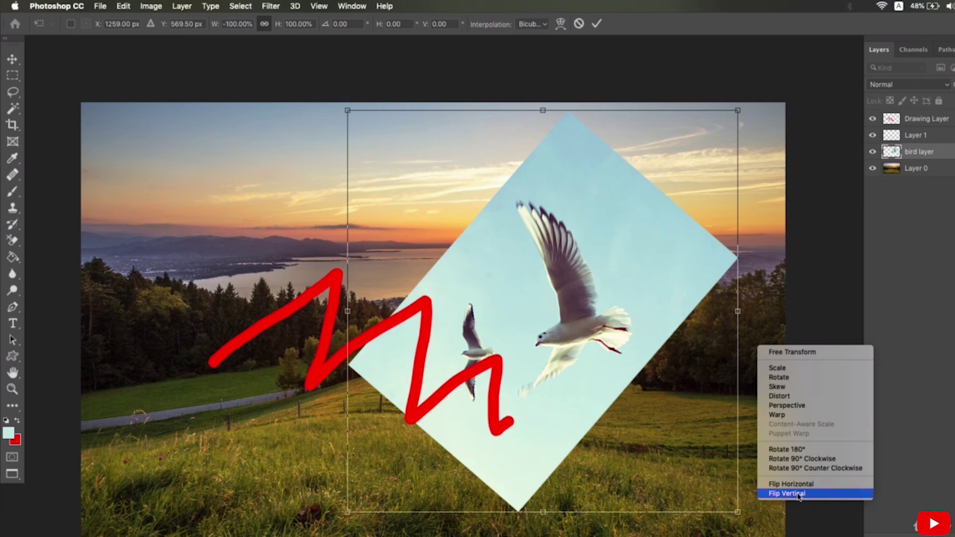
click(802, 494)
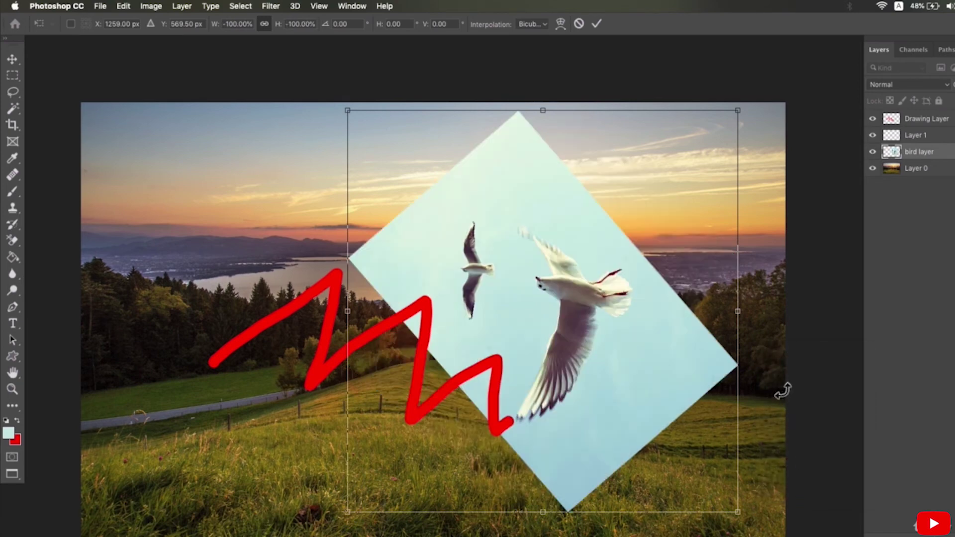
right_click(764, 374)
click(799, 519)
right_click(771, 385)
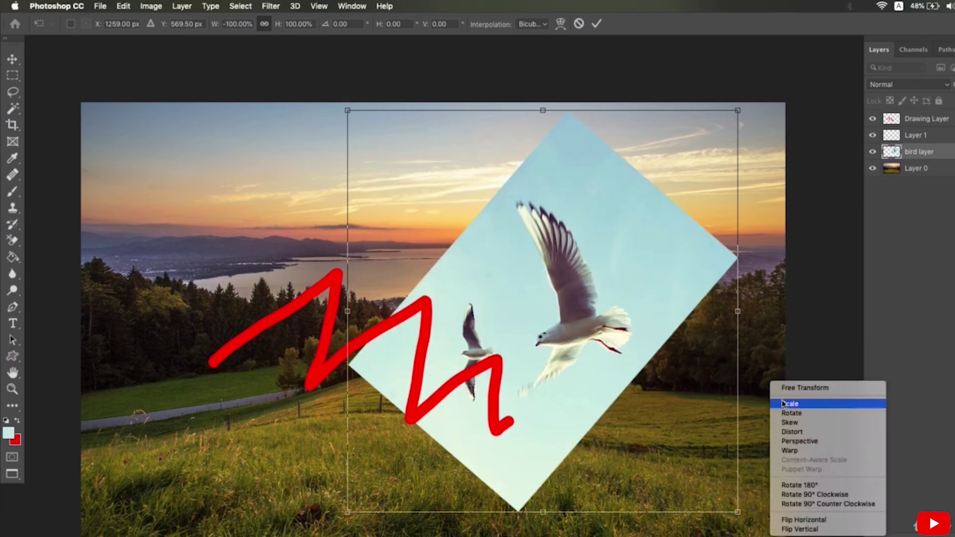
click(808, 217)
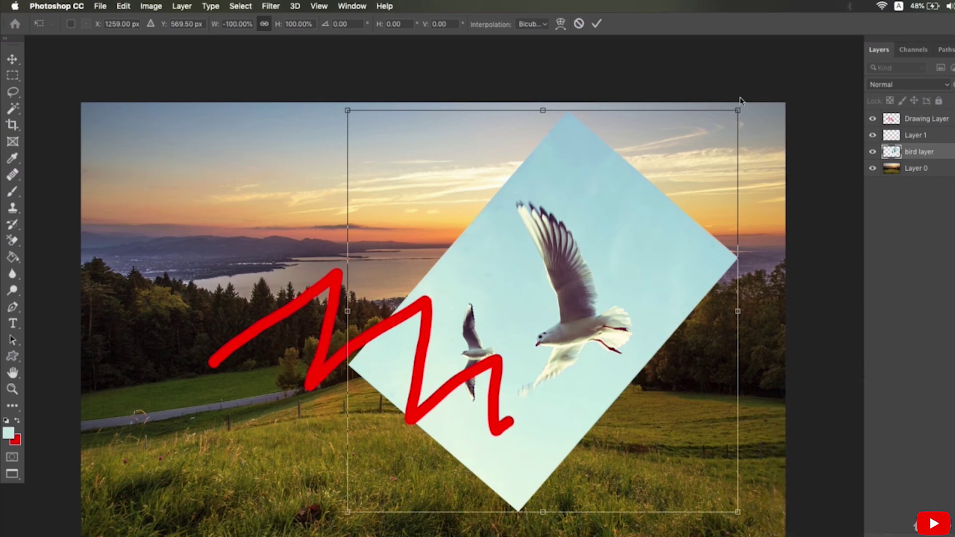
Step: Skew the bird layer into a slanted quadrilateral by moving three corners, and apply it
drag(741, 111, 585, 250)
drag(348, 509, 347, 400)
drag(349, 113, 422, 185)
key(Return)
Step: Warp the bird layer so its edges bend slightly, and apply the warp
right_click(655, 244)
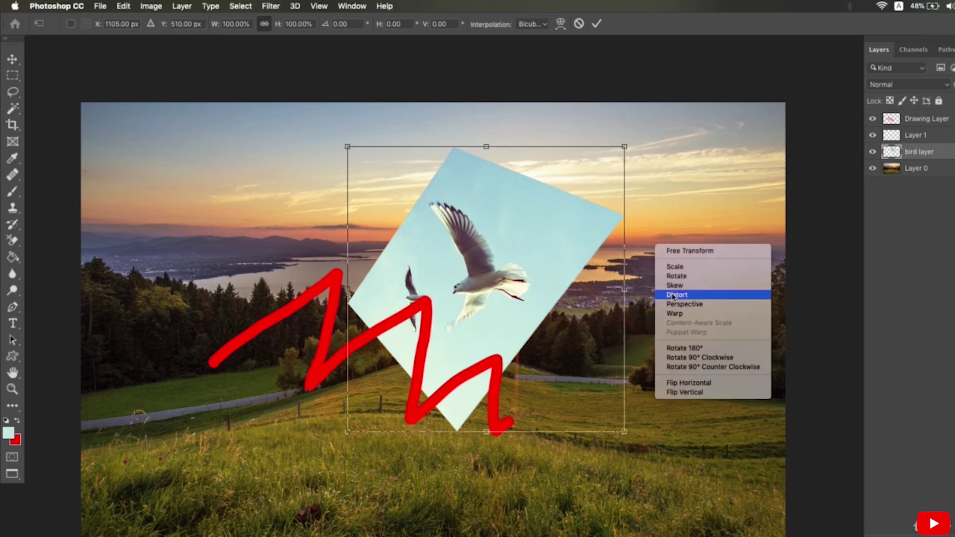
key(Return)
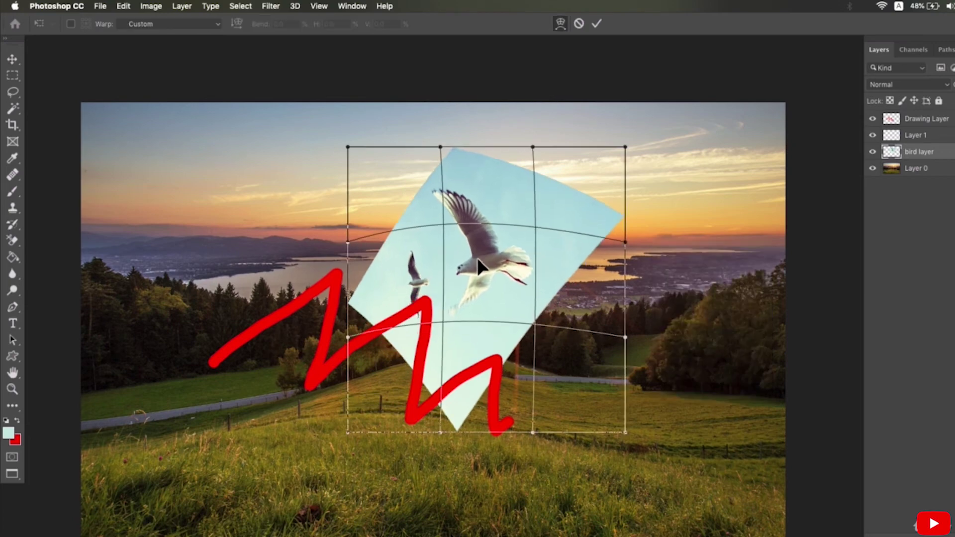
drag(477, 258, 494, 245)
key(Return)
Step: Use Perspective to squeeze the bird layer into a narrow tilted sliver
key(super+t)
right_click(644, 257)
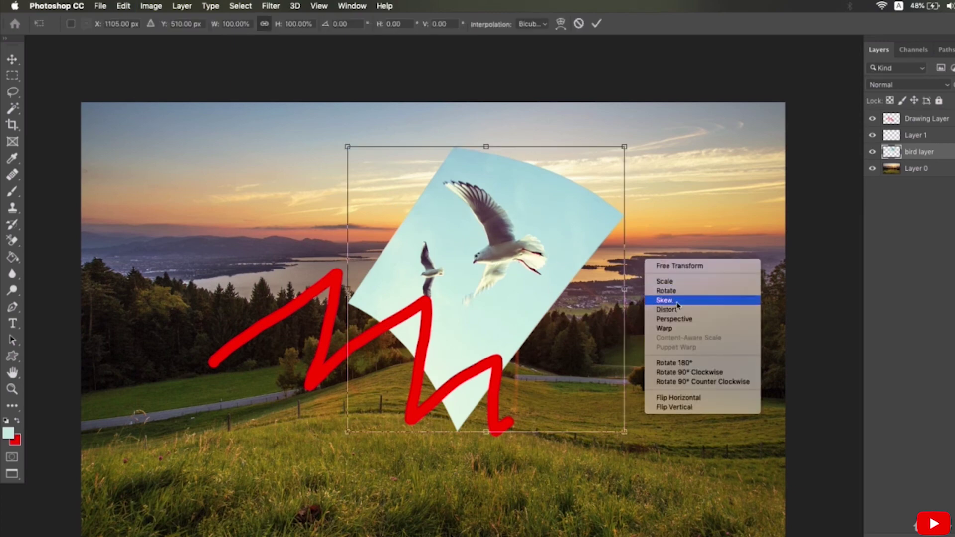
click(661, 320)
drag(625, 148, 544, 215)
drag(345, 431, 539, 323)
Step: Skew the bird layer into a long parallelogram slanting to the lower right, and apply it
right_click(622, 291)
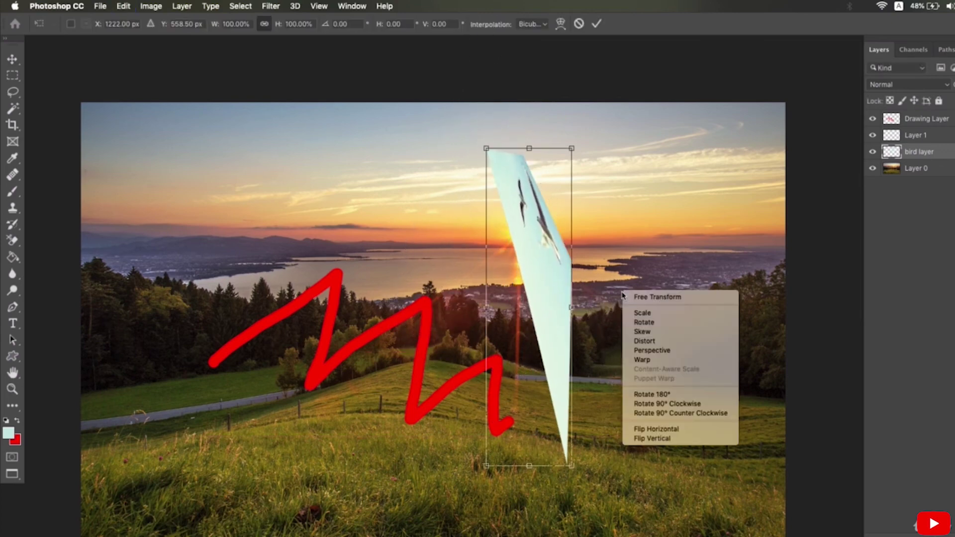
click(645, 331)
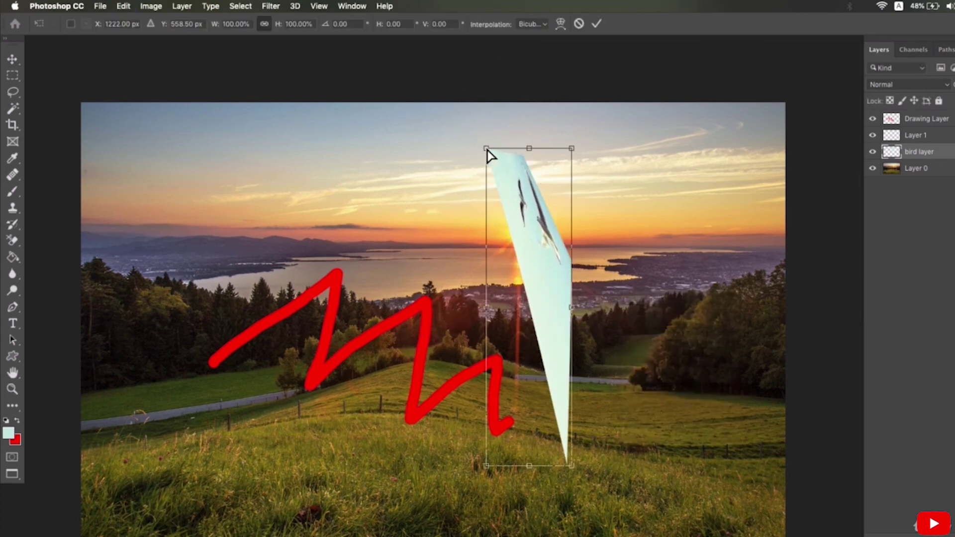
drag(488, 153, 510, 287)
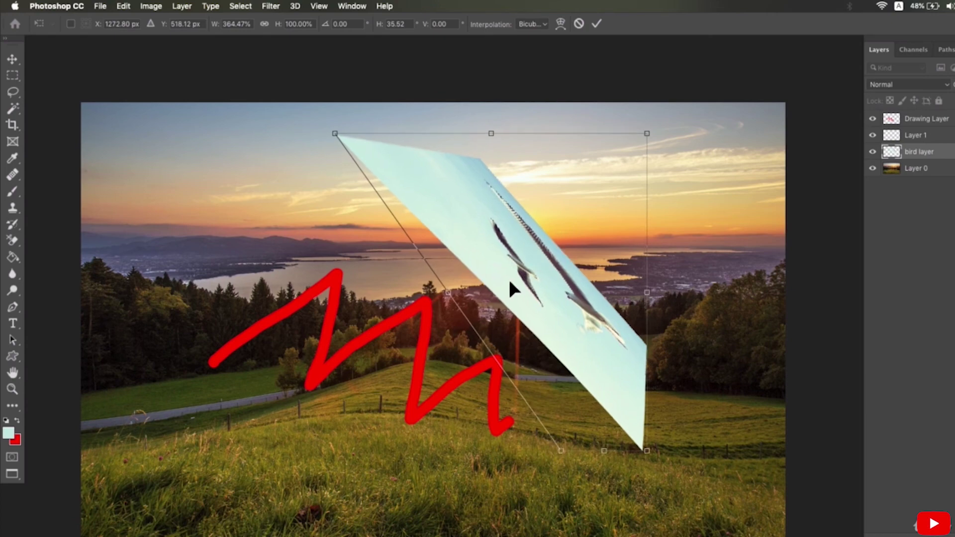
drag(649, 452, 728, 434)
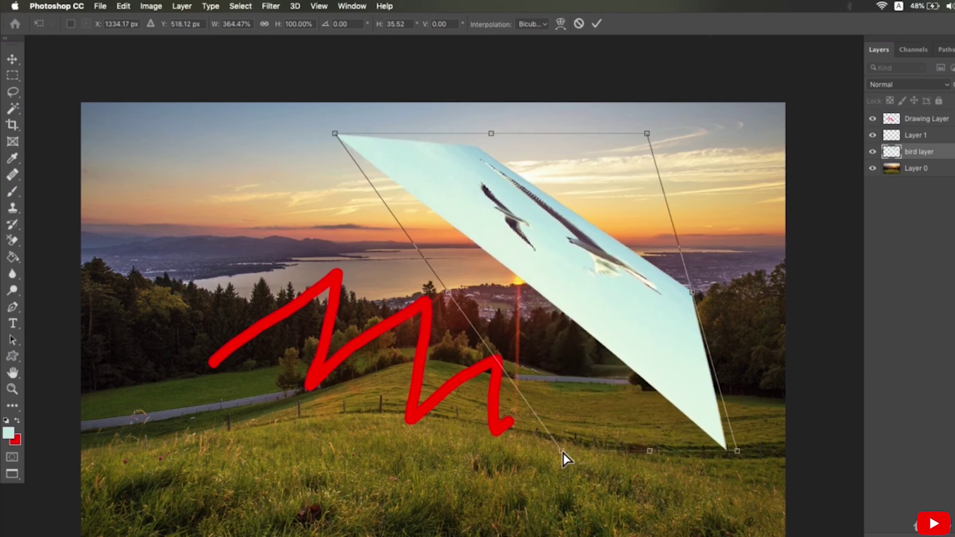
drag(562, 452, 611, 457)
key(Return)
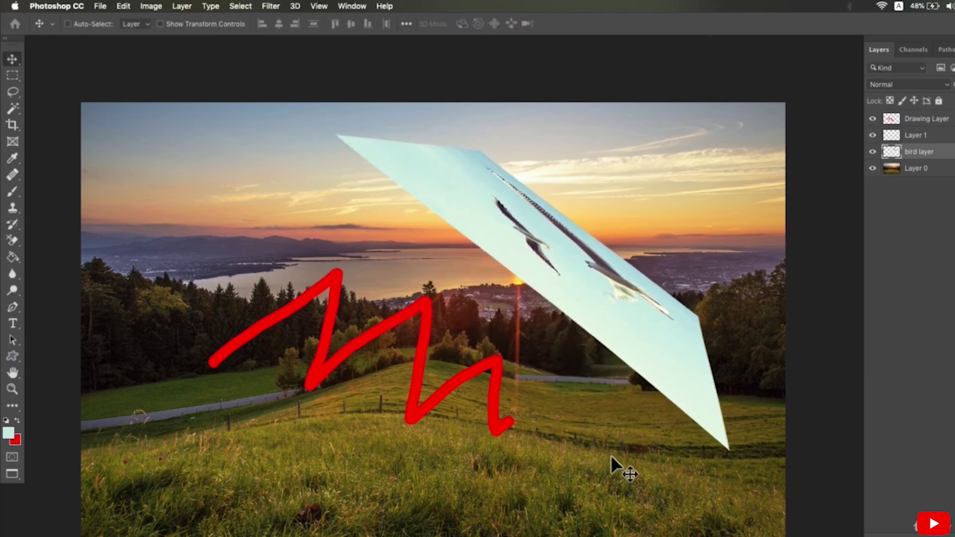
Step: Rotate the bird layer about 7° clockwise and move it up and right, right of the sun
drag(587, 275, 551, 318)
key(ctrl+t)
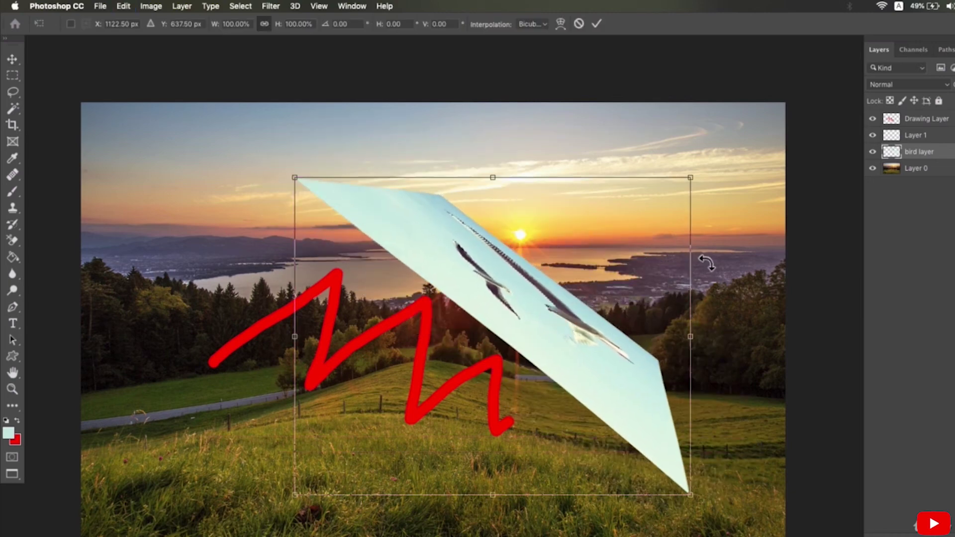
right_click(702, 259)
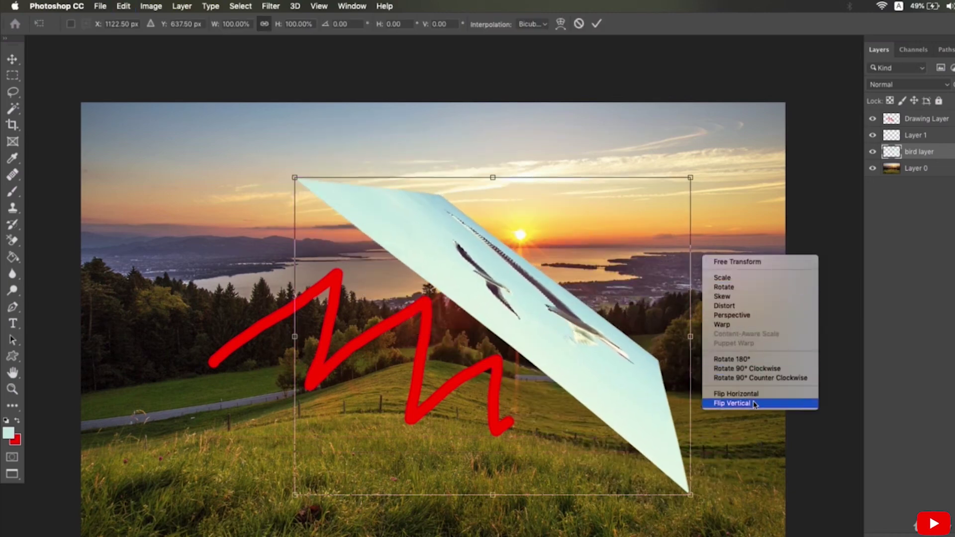
click(768, 188)
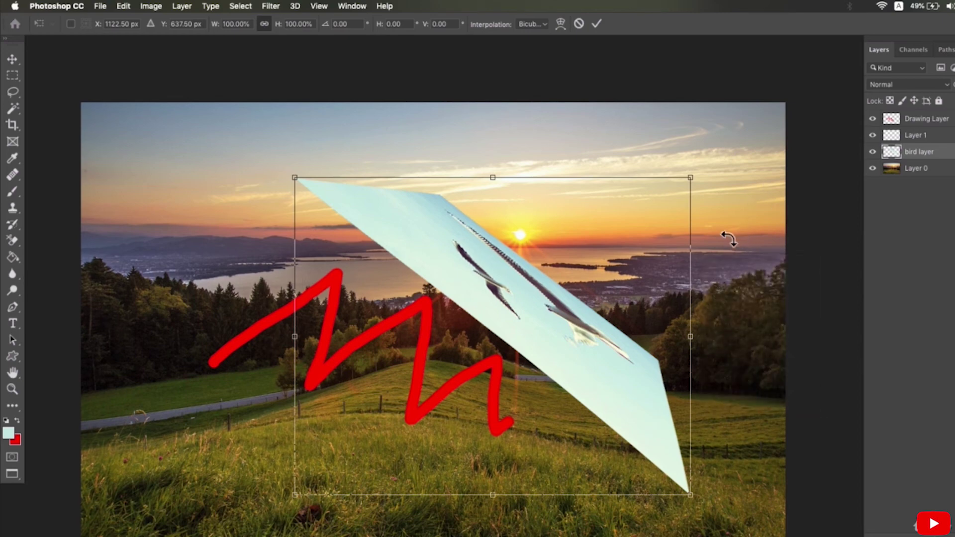
drag(729, 238, 735, 264)
key(Return)
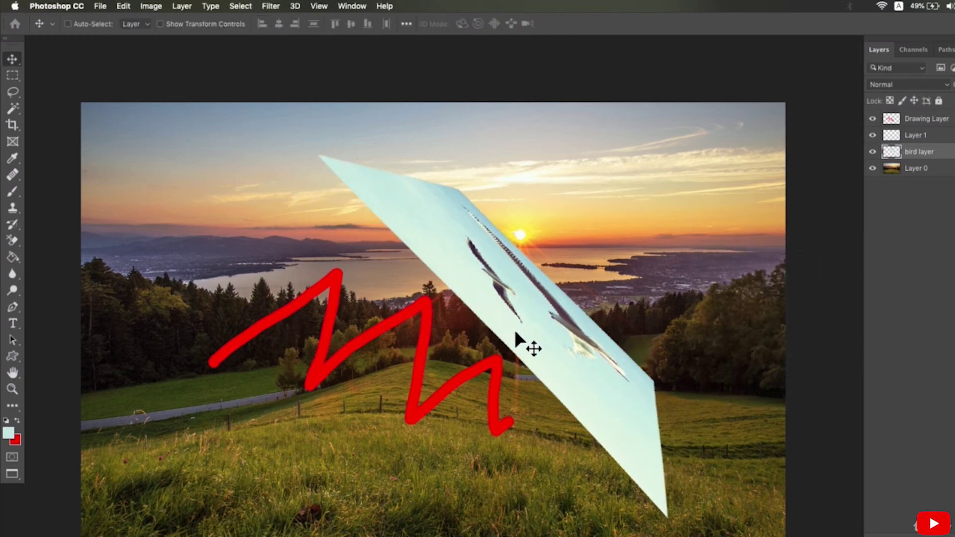
drag(515, 334, 572, 305)
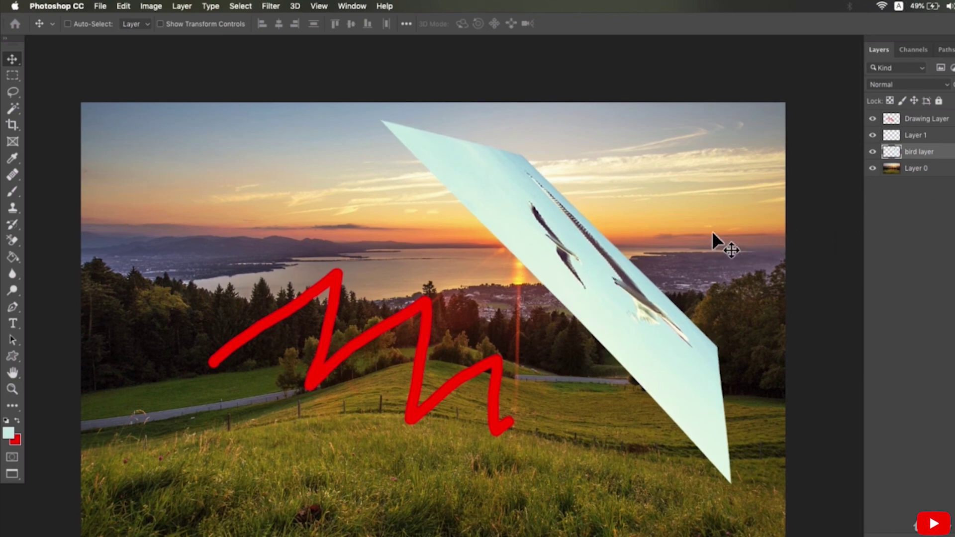
Step: Create Layer 2 and brush a light-cyan squiggle across the lower left
key(super+shift+n)
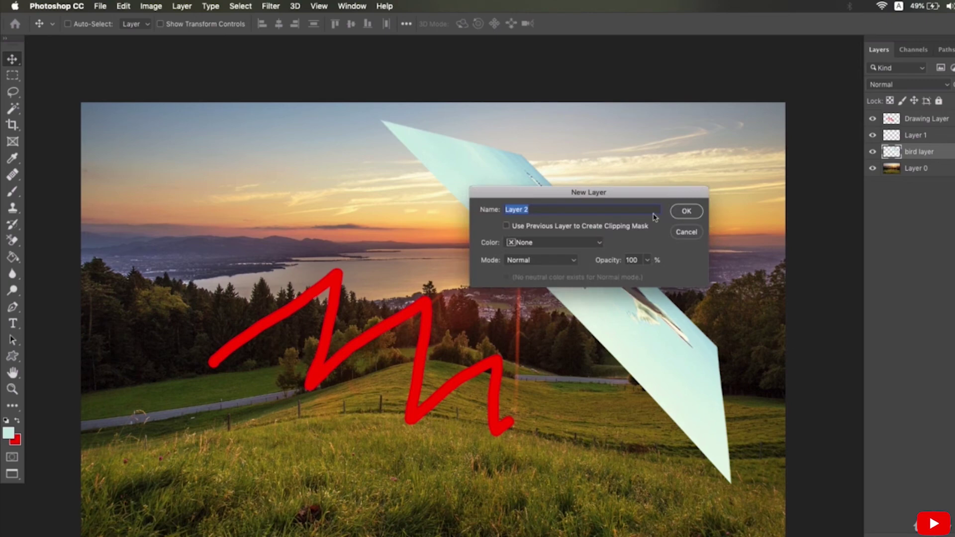
key(Return)
click(13, 192)
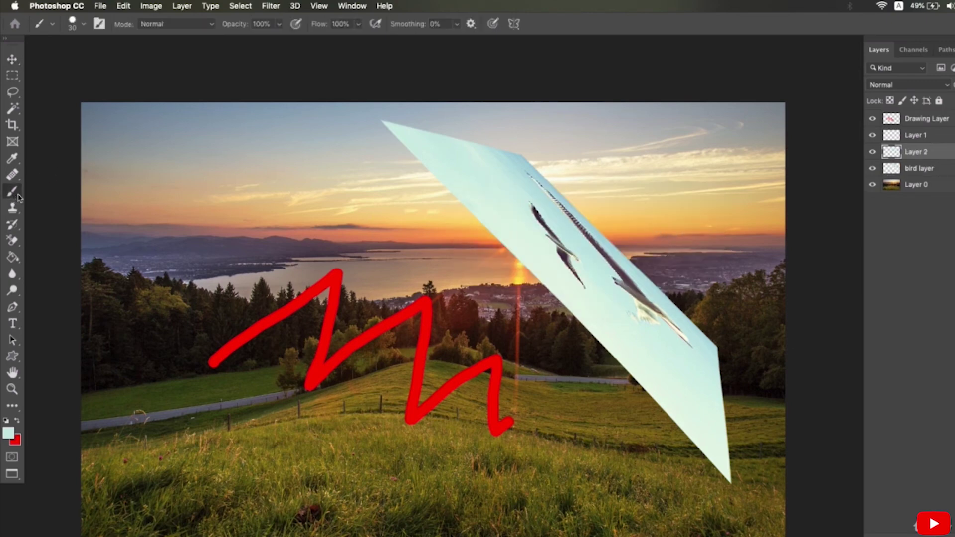
mouse_move(135, 406)
mouse_down()
mouse_move(210, 461)
mouse_move(250, 451)
mouse_move(97, 476)
mouse_move(164, 497)
mouse_move(363, 455)
mouse_up()
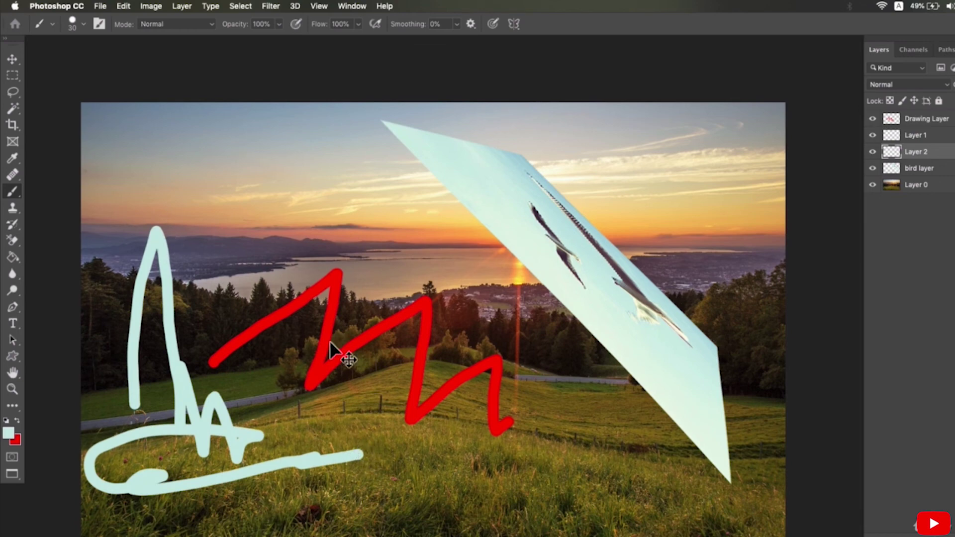
Step: Scale the cyan squiggle to about 46%, rotate and flip it vertically, and apply
key(super+t)
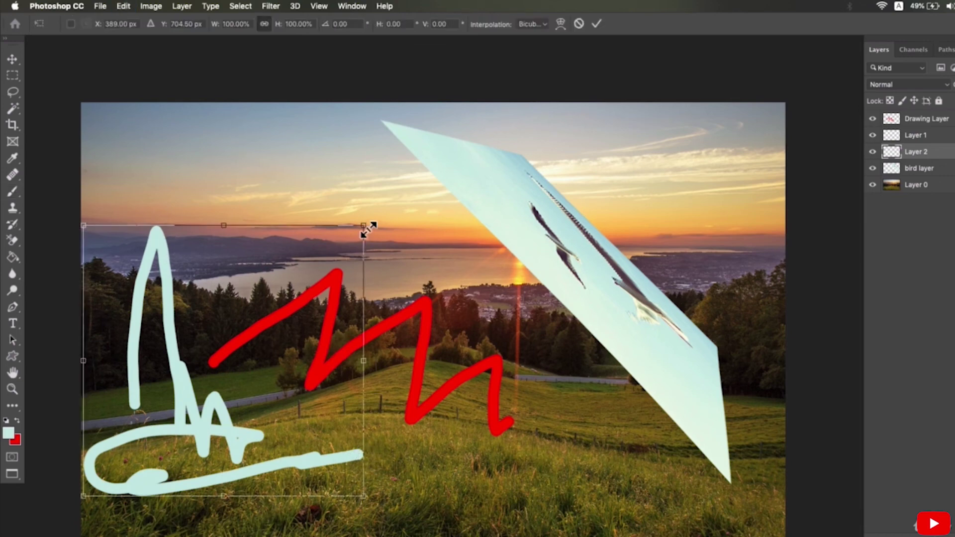
mouse_move(368, 230)
mouse_down()
mouse_move(296, 279)
mouse_move(213, 367)
mouse_up()
mouse_move(191, 426)
mouse_down()
mouse_move(239, 383)
mouse_move(229, 412)
mouse_move(273, 455)
mouse_up()
right_click(294, 437)
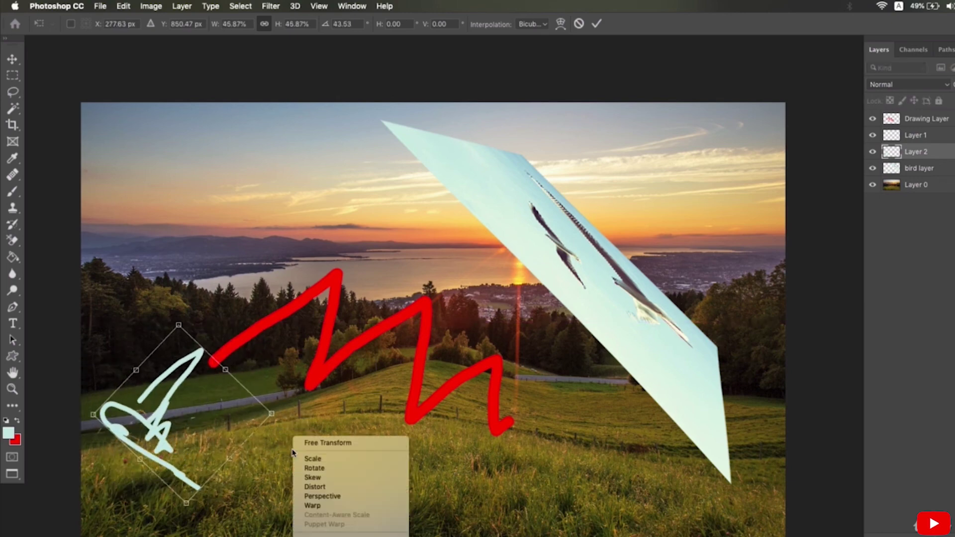
click(323, 488)
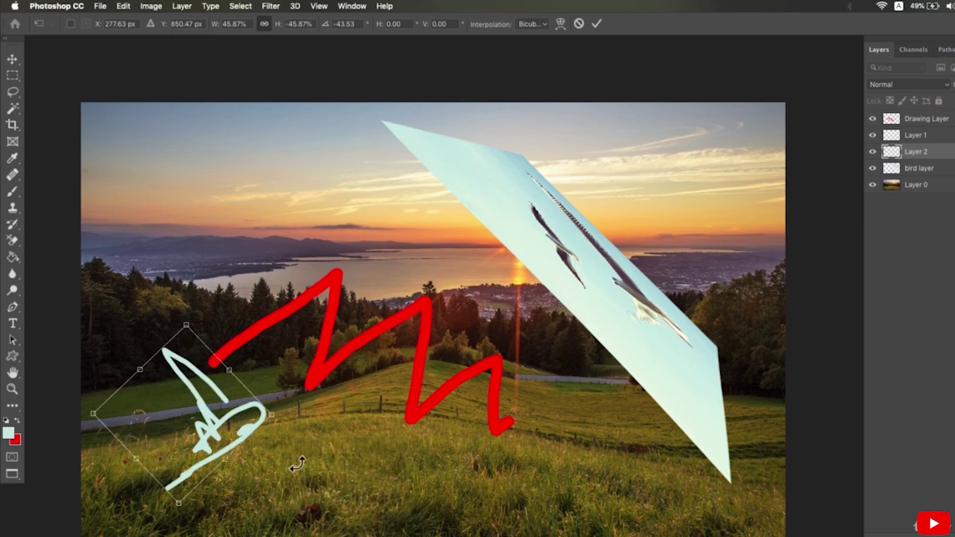
key(Return)
Step: Nudge the cyan squiggle slightly left and select the Drawing and bird layers
key(v)
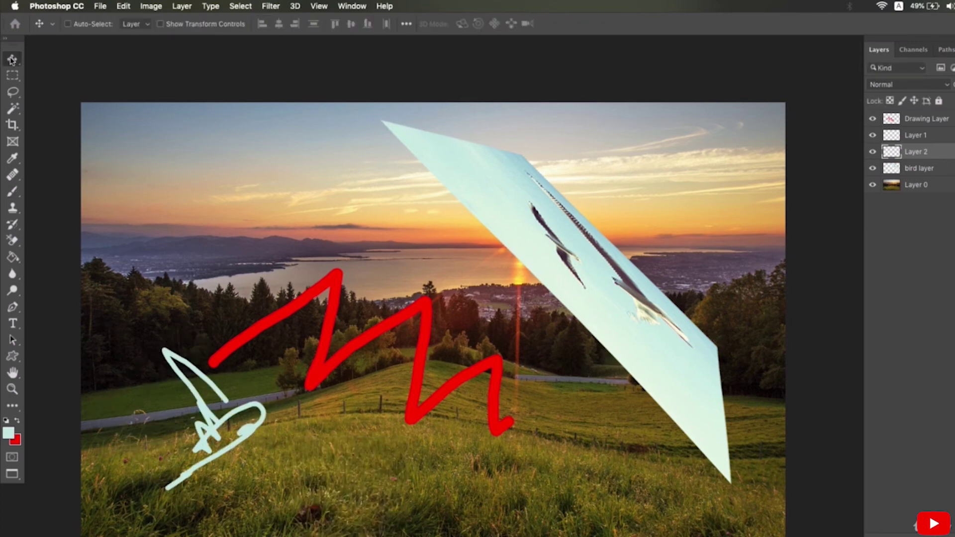
mouse_move(212, 389)
mouse_down()
mouse_move(154, 244)
mouse_move(227, 212)
mouse_move(165, 416)
mouse_up()
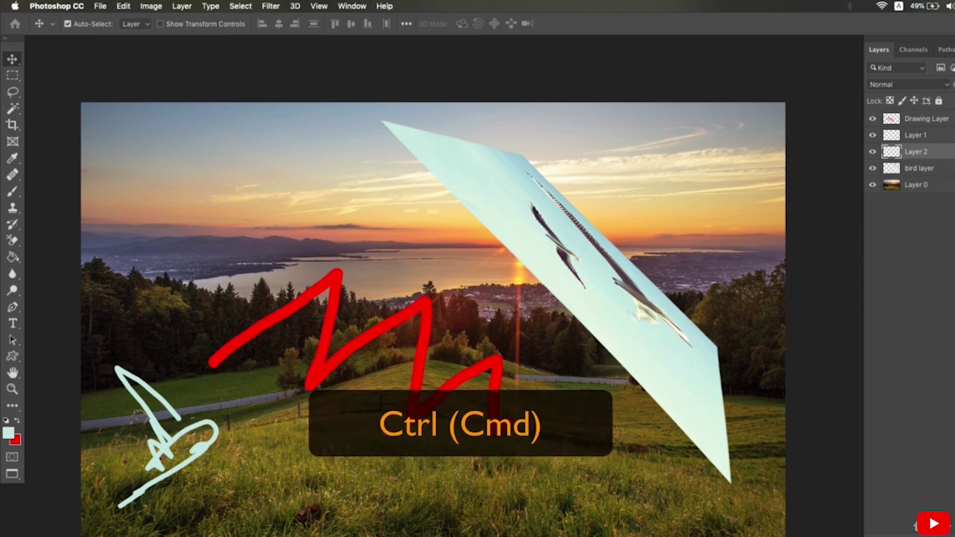
ctrl+click(926, 118)
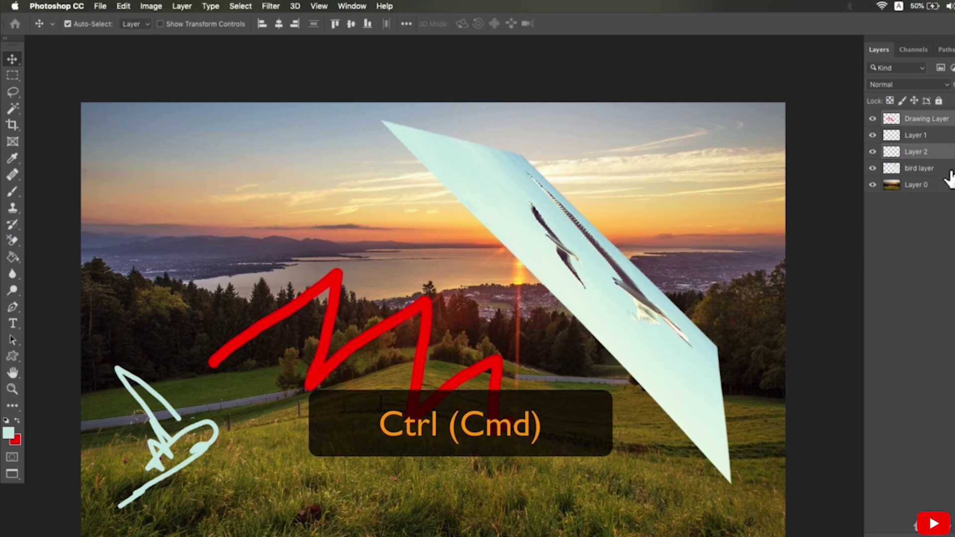
ctrl+click(950, 170)
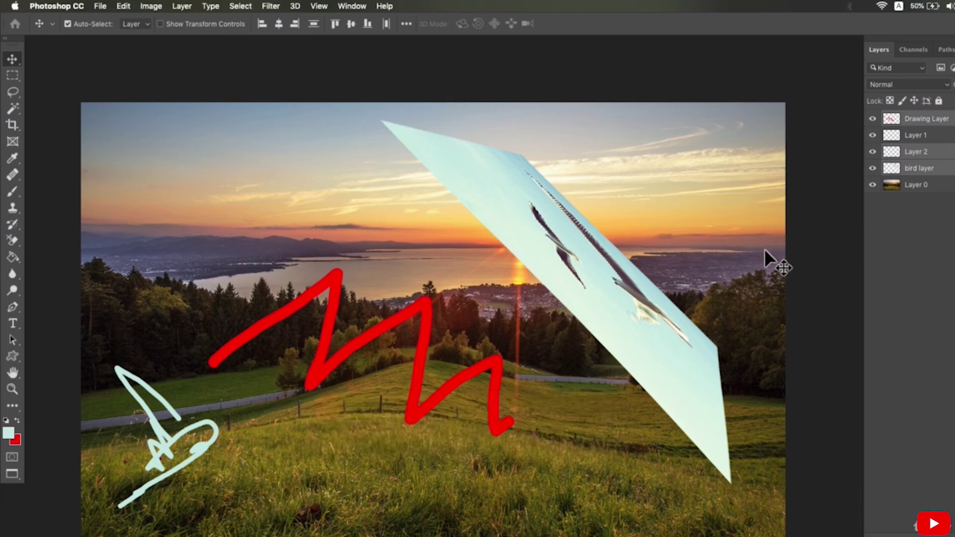
Step: Enlarge the red zigzag to about 123% and apply the transform
ctrl+click(933, 168)
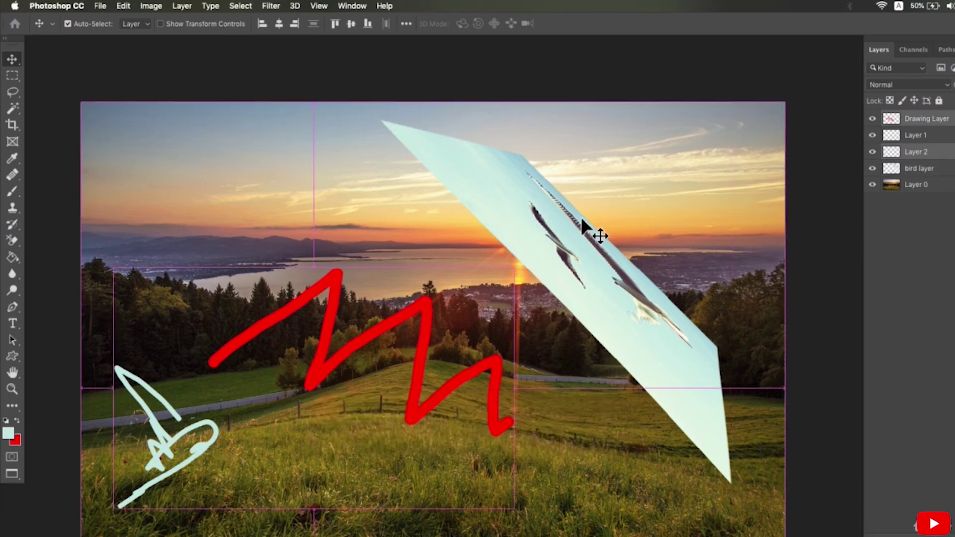
key(ctrl+t)
drag(522, 273, 633, 201)
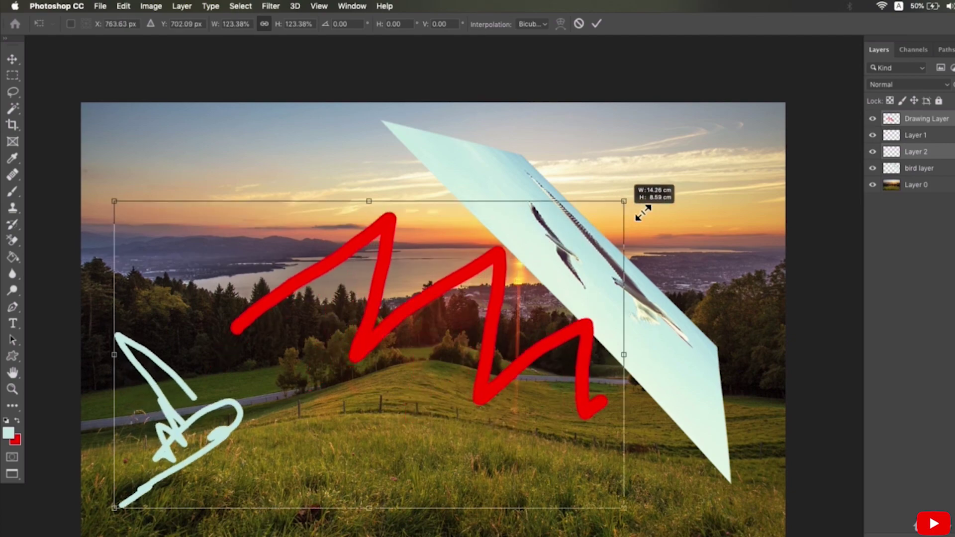
key(Return)
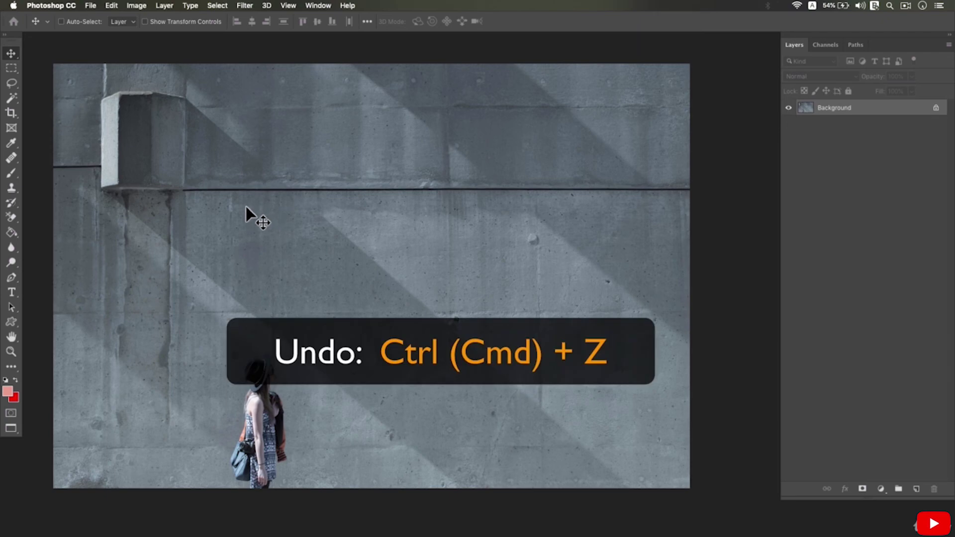
Step: Paint large pink numerals 1, 2 and 3 on the concrete wall with the Brush Tool
click(11, 172)
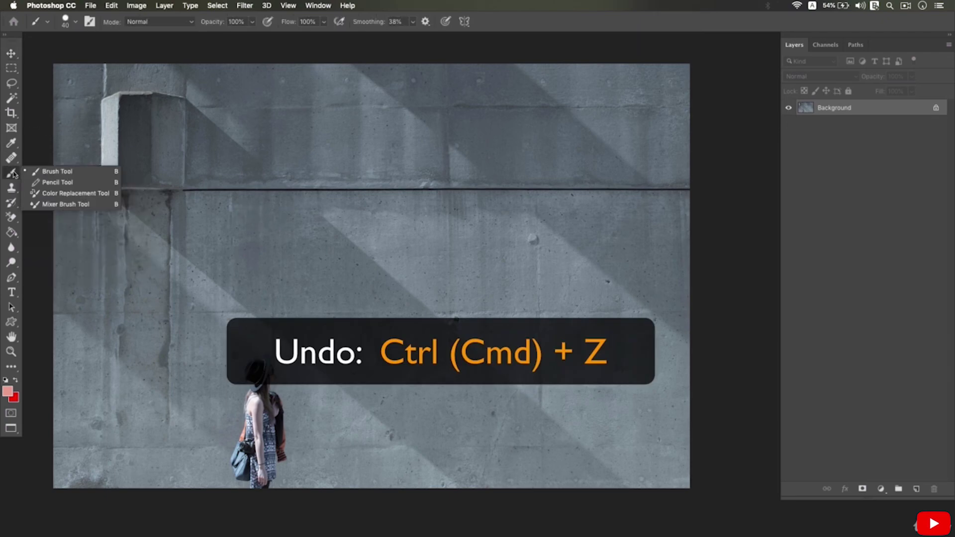
click(52, 172)
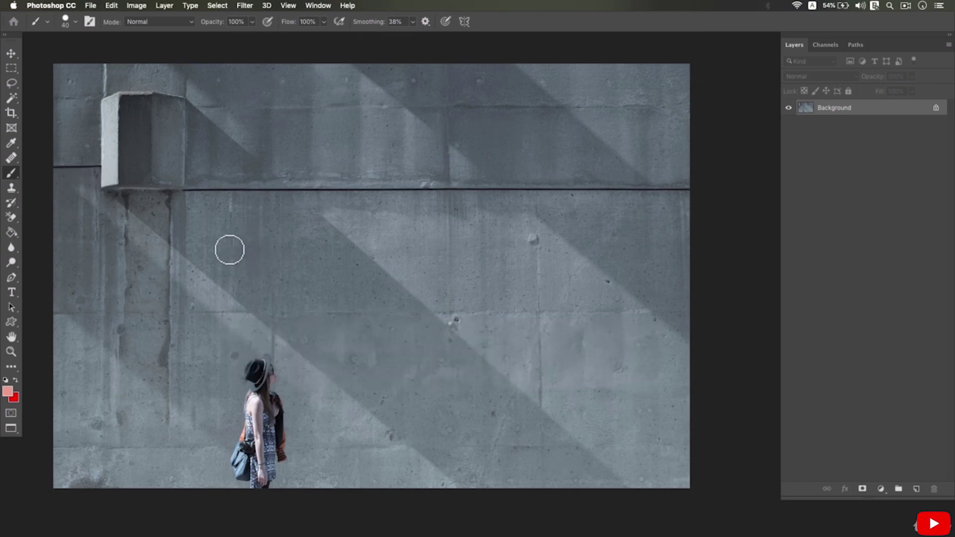
drag(213, 220, 216, 308)
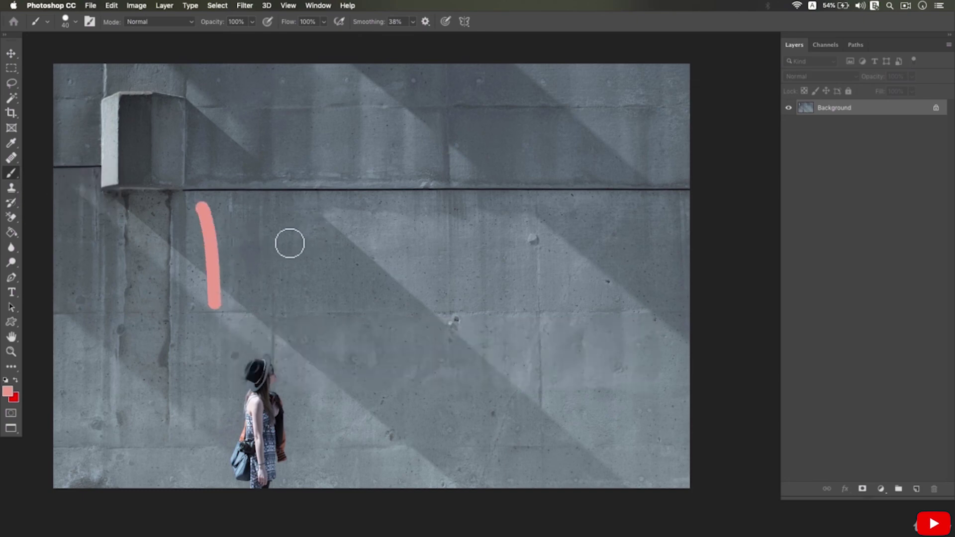
mouse_move(278, 234)
mouse_down()
mouse_move(292, 217)
mouse_move(354, 225)
mouse_move(324, 293)
mouse_move(287, 285)
mouse_move(366, 294)
mouse_up()
mouse_move(411, 230)
mouse_down()
mouse_move(438, 252)
mouse_move(429, 285)
mouse_move(399, 273)
mouse_up()
Step: Paint a 4, undo and redo it, then undo both its strokes
mouse_move(555, 201)
mouse_down()
mouse_move(507, 279)
mouse_move(623, 259)
mouse_move(592, 275)
mouse_move(589, 341)
mouse_up()
click(583, 212)
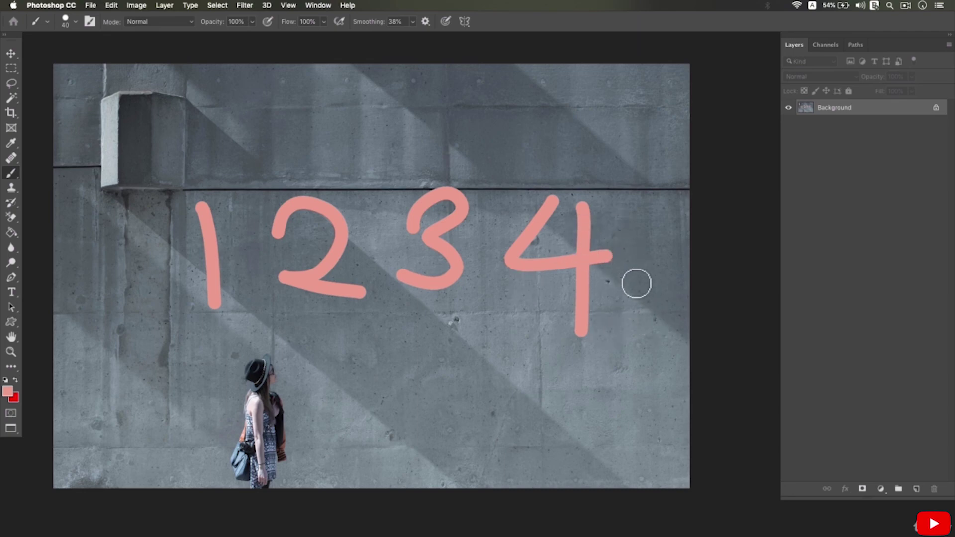
key(super+z)
key(super+z)
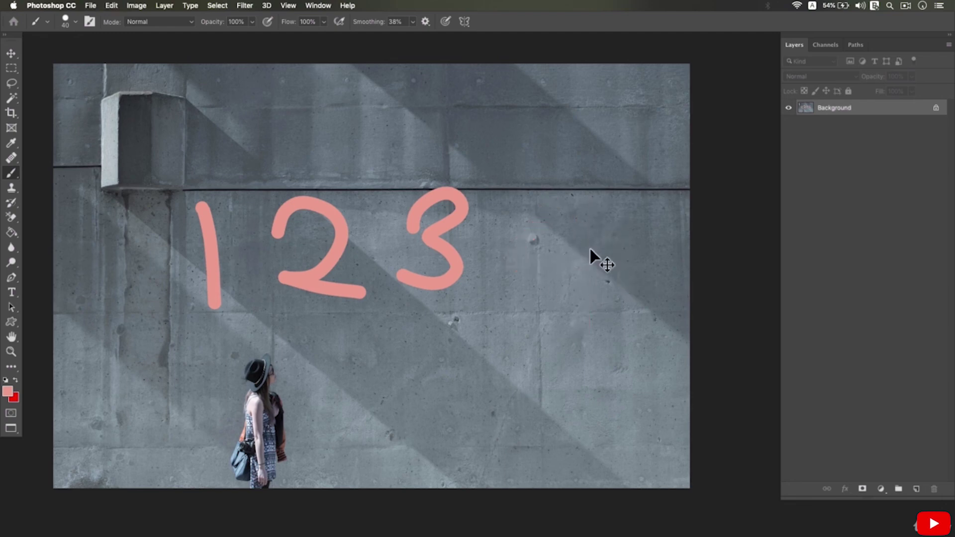
key(super+shift+z)
key(super+shift+z)
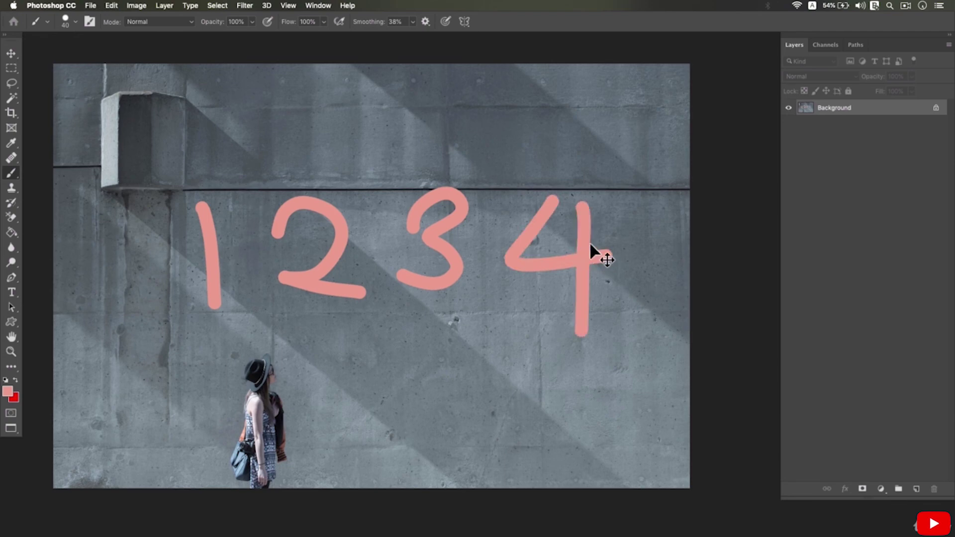
key(super+z)
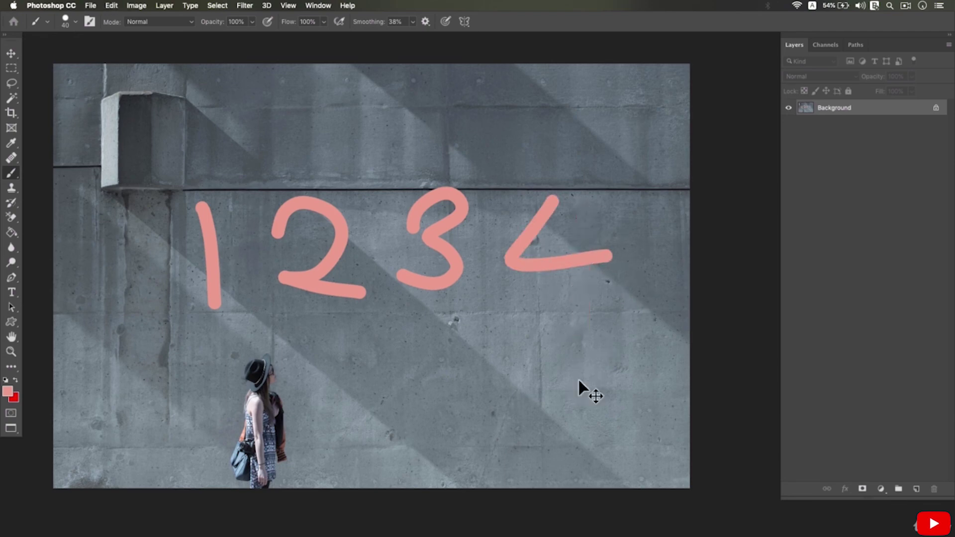
key(super+z)
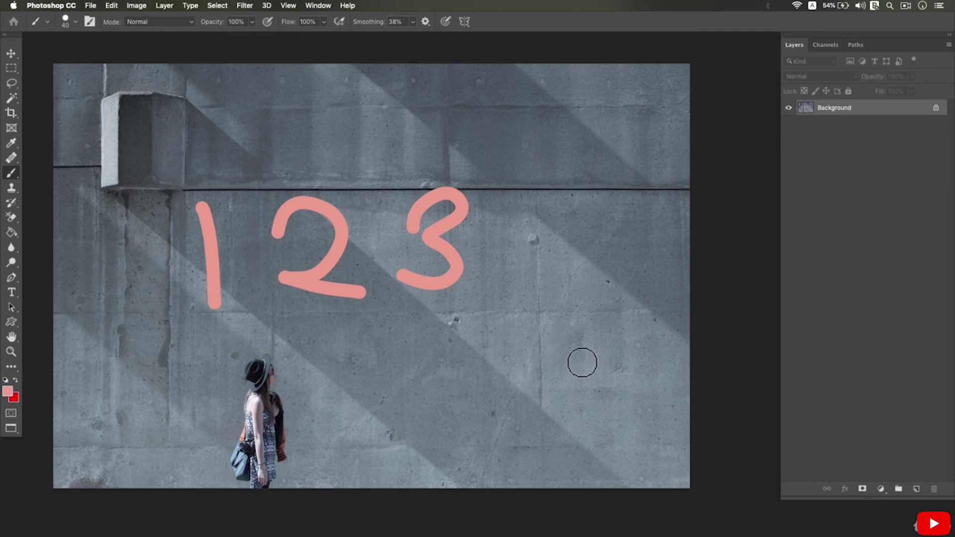
Step: Undo the painted 3 and 2, redo them, then undo the 3 again
key(super+z)
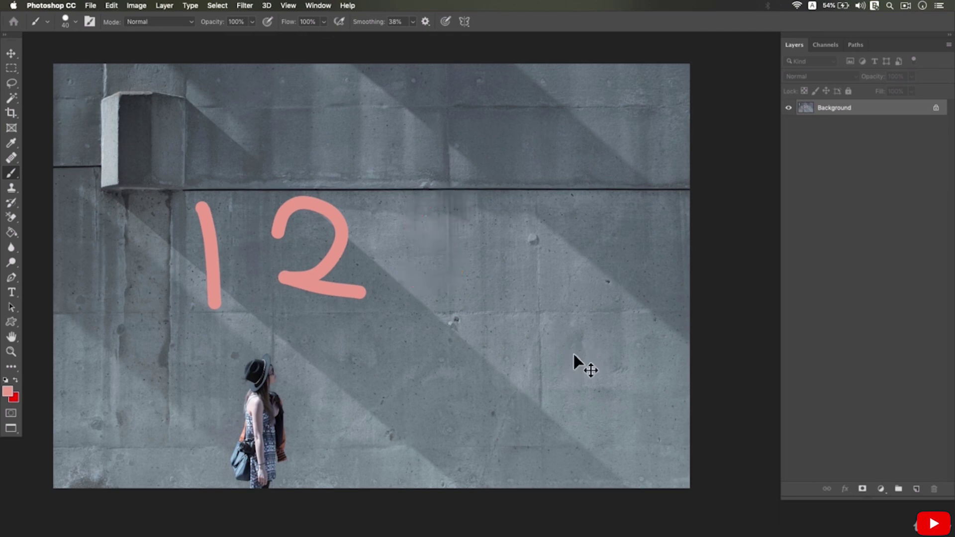
key(super+z)
key(super+shift+z)
key(super+shift+z)
key(super+z)
key(super+z)
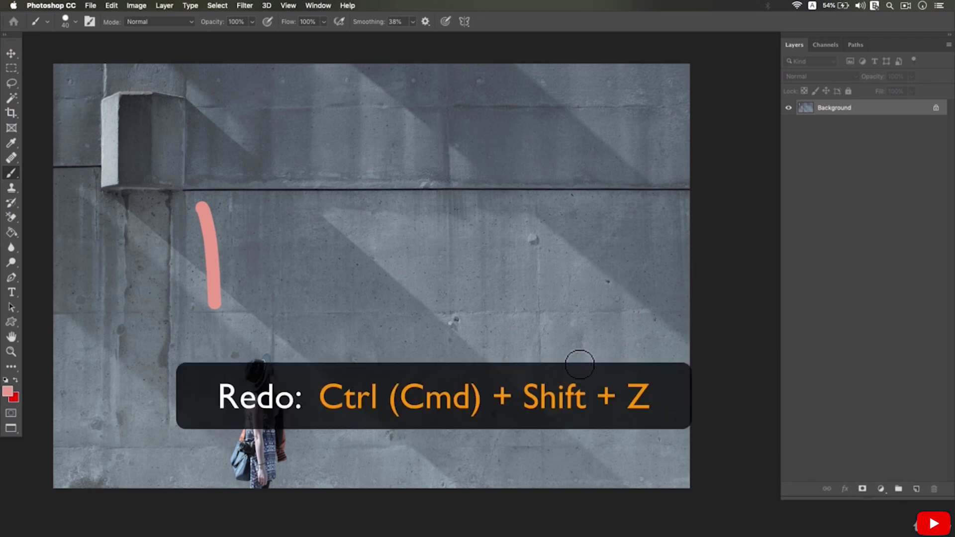
Step: Redo the 2, 3 and 4, then toggle undo/redo on the 4's vertical stroke, ending at 1234
key(super+shift+z)
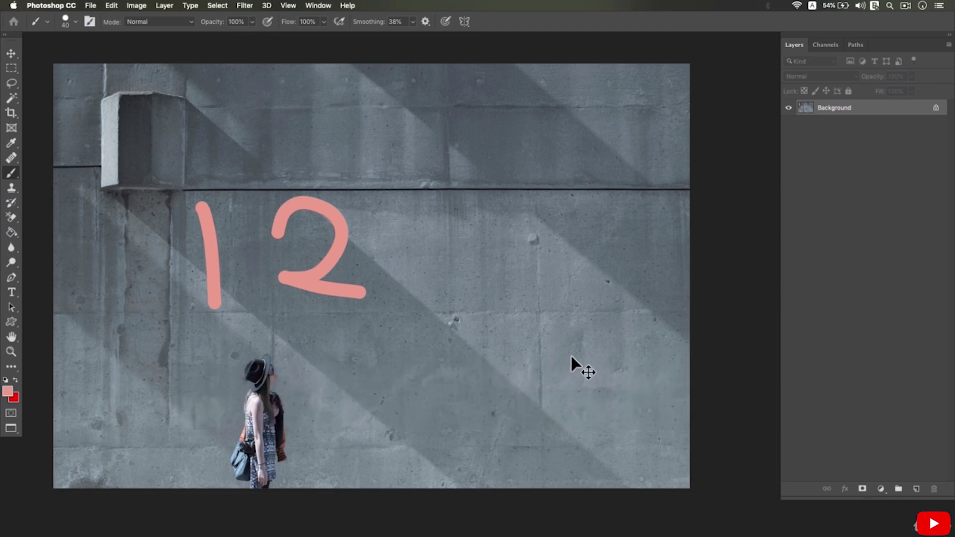
key(super+shift+z)
key(super+shift+z)
key(super+shift+z)
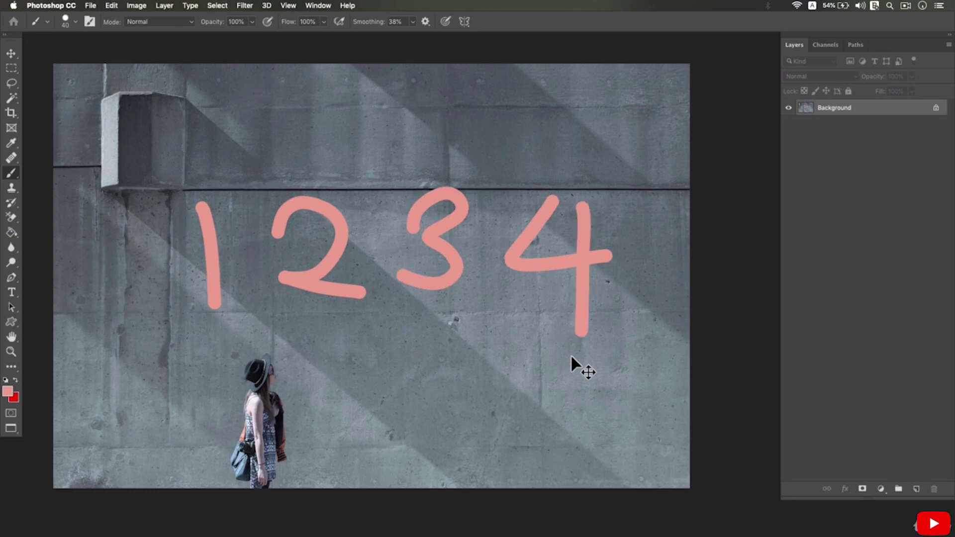
key(super+z)
key(super+z)
key(super+z)
key(super+z)
key(super+shift+z)
key(super+shift+z)
key(super+shift+z)
key(super+shift+z)
key(super+z)
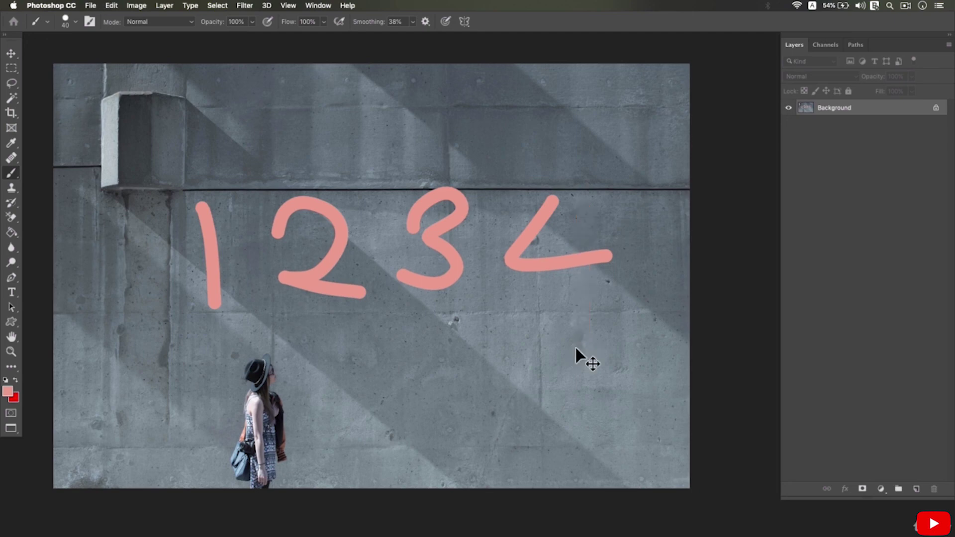
key(super+shift+z)
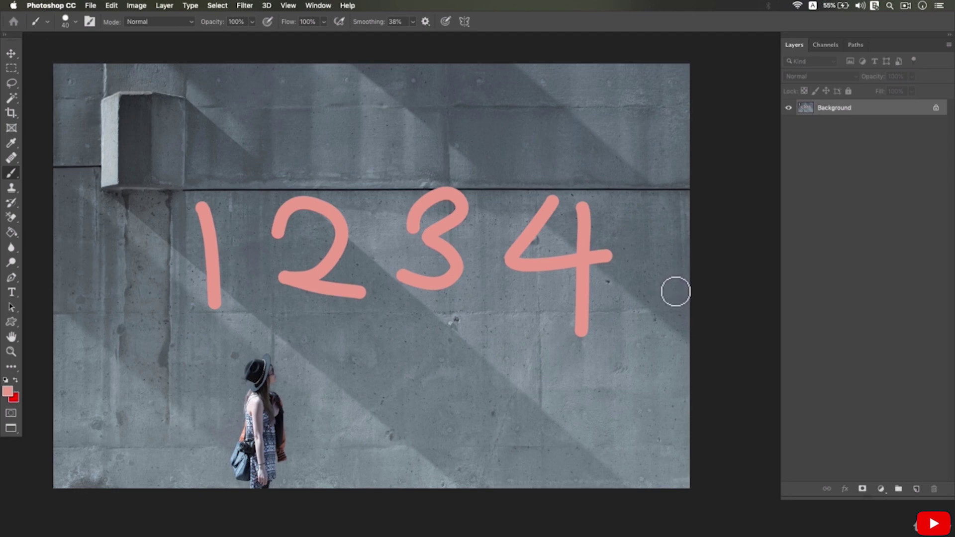
key(super+z)
key(super+shift+z)
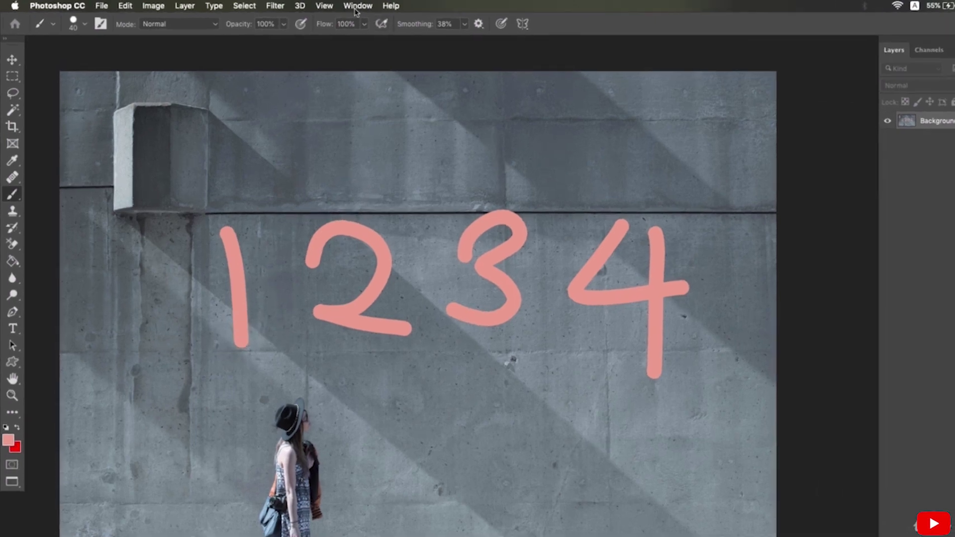
Step: Show the History panel and jump between brush states, back to only the 1
click(355, 7)
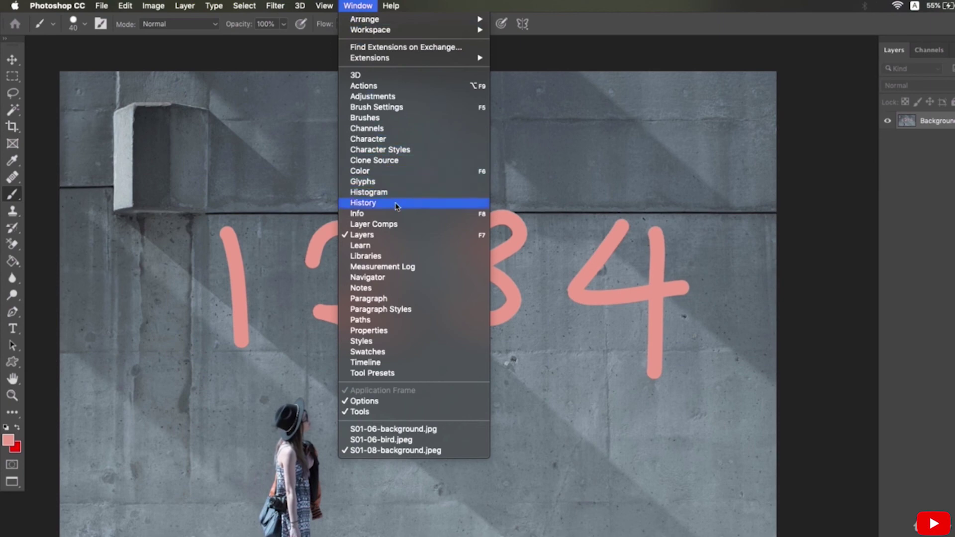
click(374, 203)
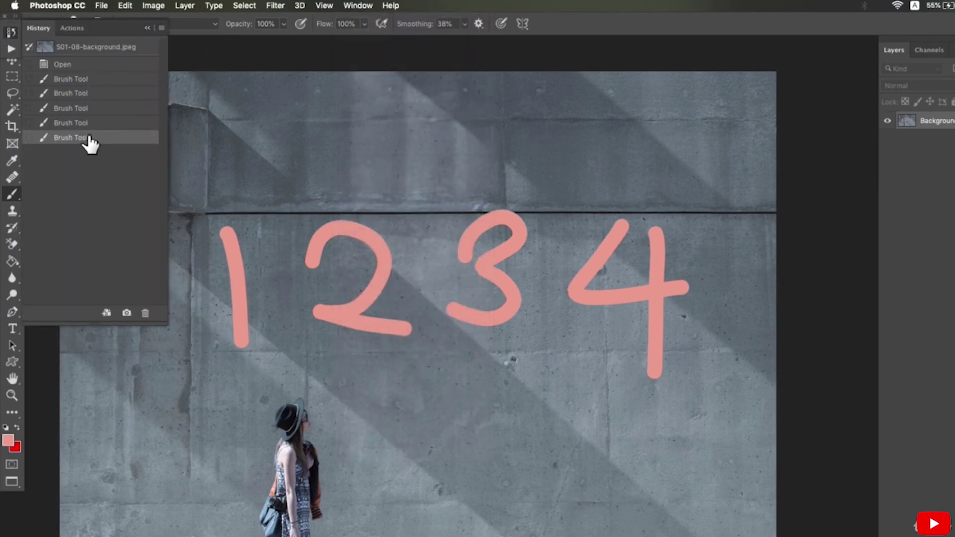
click(104, 96)
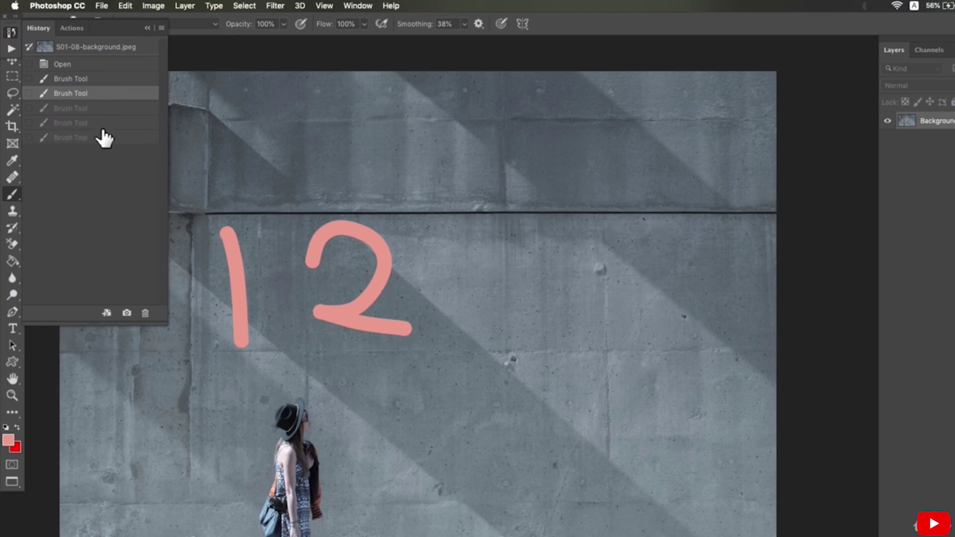
click(104, 124)
click(101, 79)
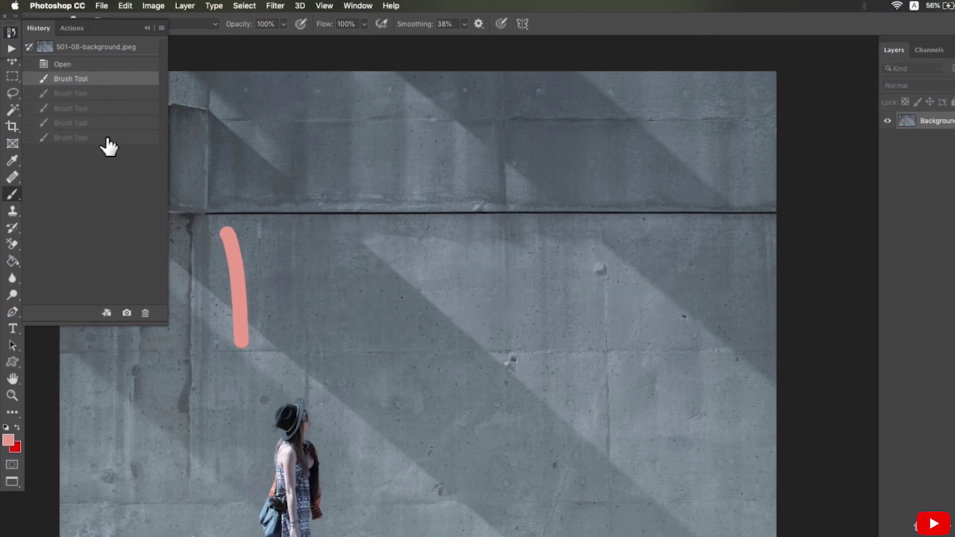
Step: Return to the last brush state, undo and redo via shortcuts, and drag the panel lower
click(106, 95)
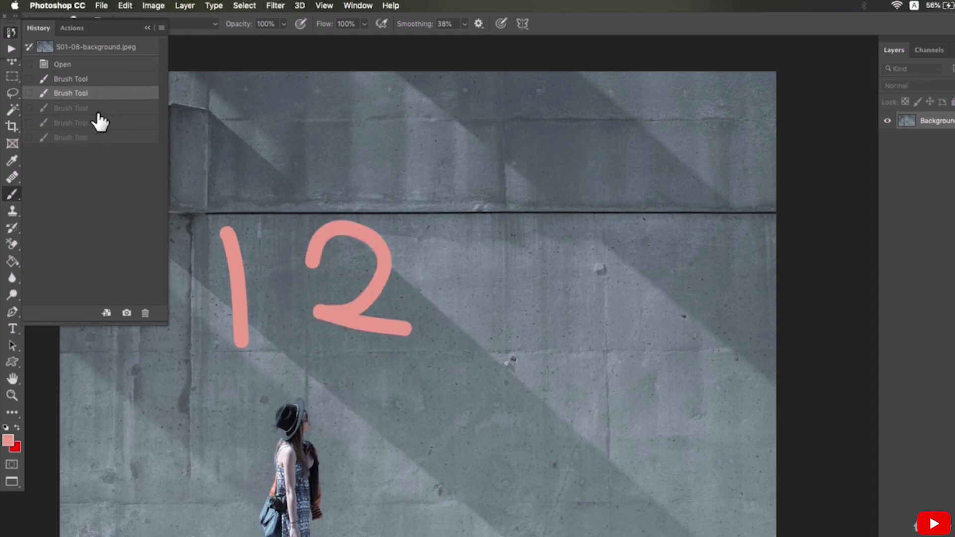
click(107, 139)
key(super+z)
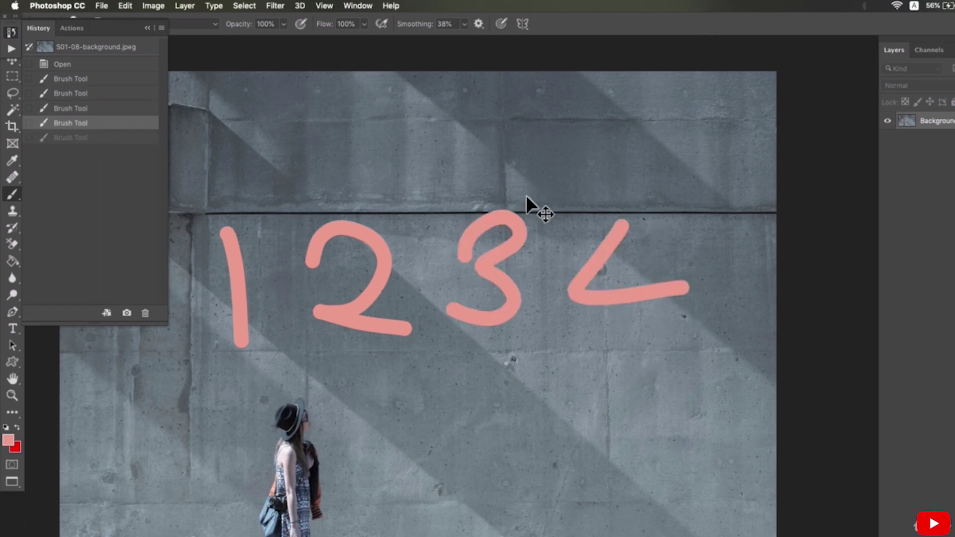
key(super+z)
key(super+z)
key(super+z)
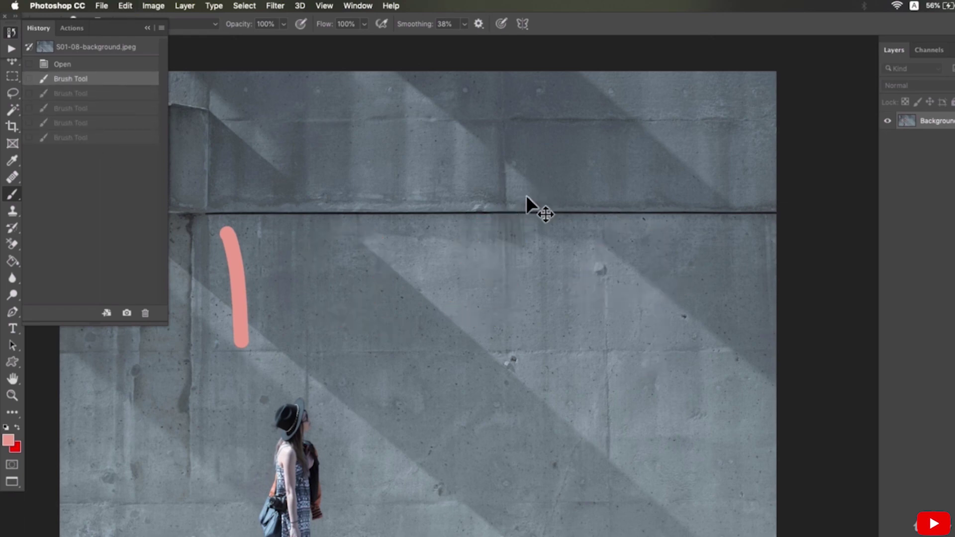
key(shift+super+z)
key(shift+super+z)
key(shift+super+z)
key(shift+super+z)
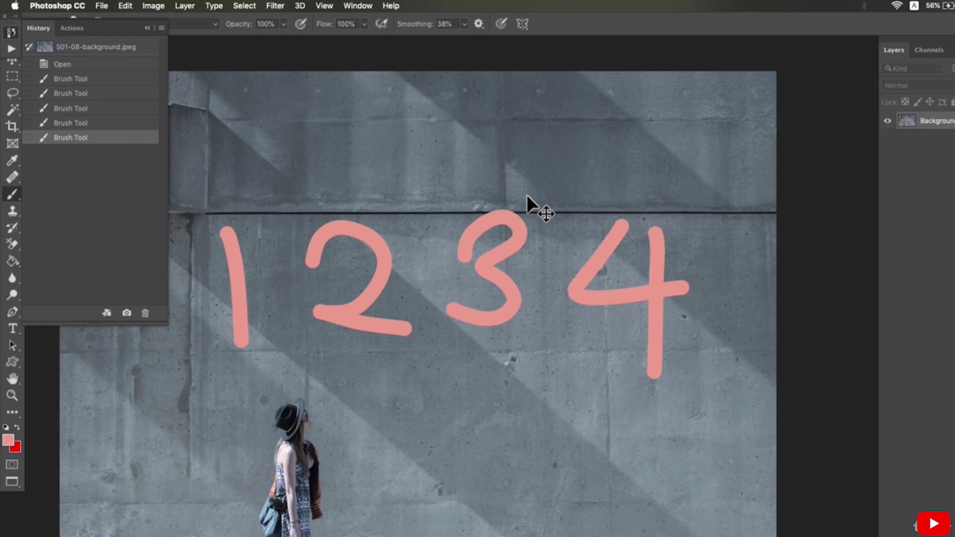
drag(110, 28, 132, 78)
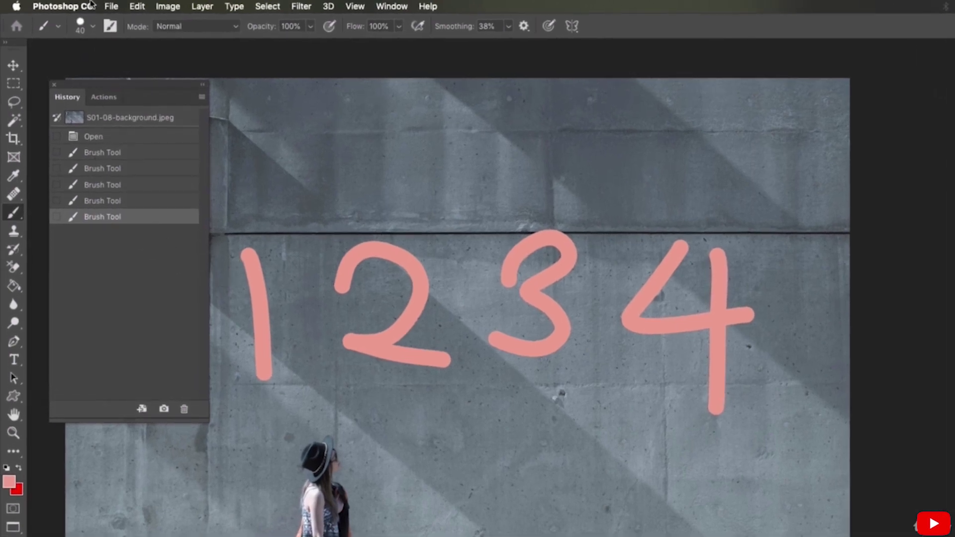
Step: In Preferences > Performance, raise History States from 50 to 100
click(91, 5)
mouse_move(156, 43)
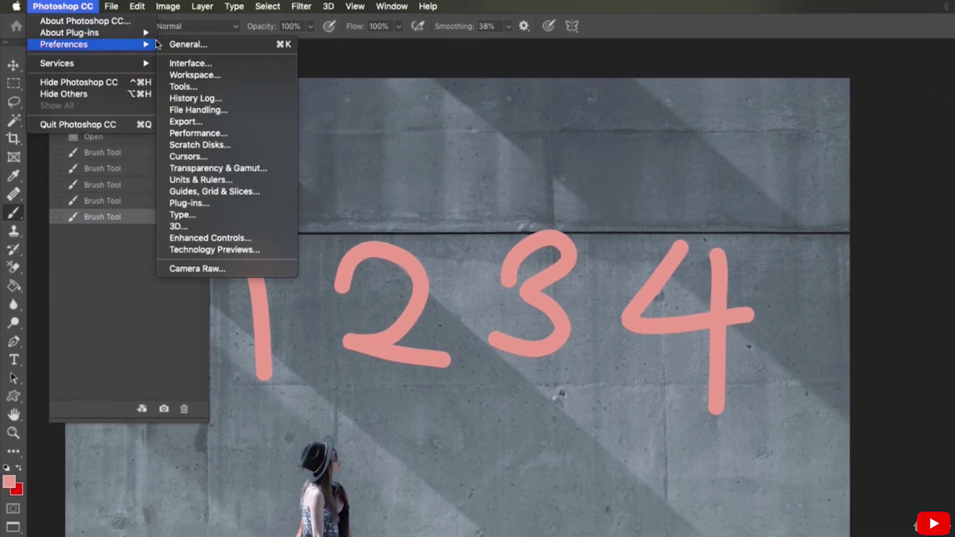
click(188, 46)
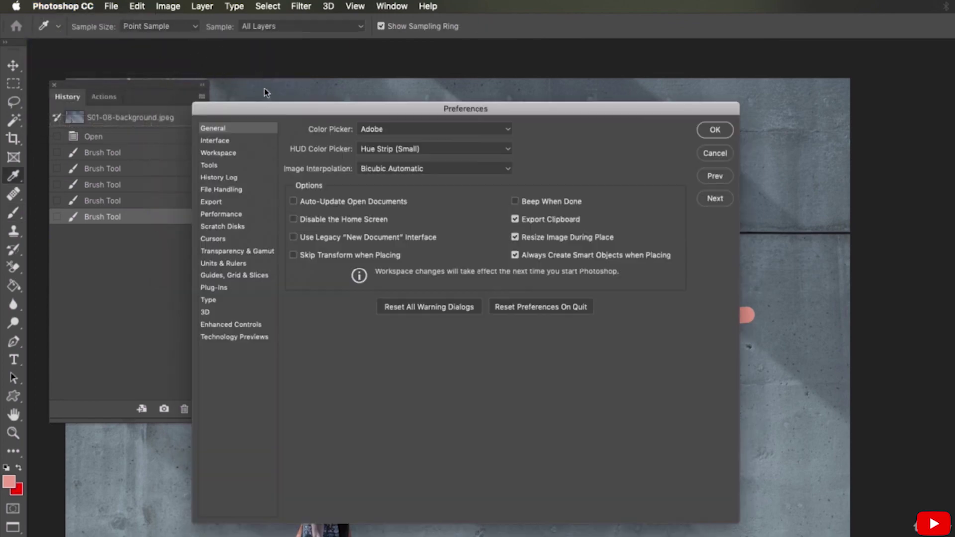
click(223, 215)
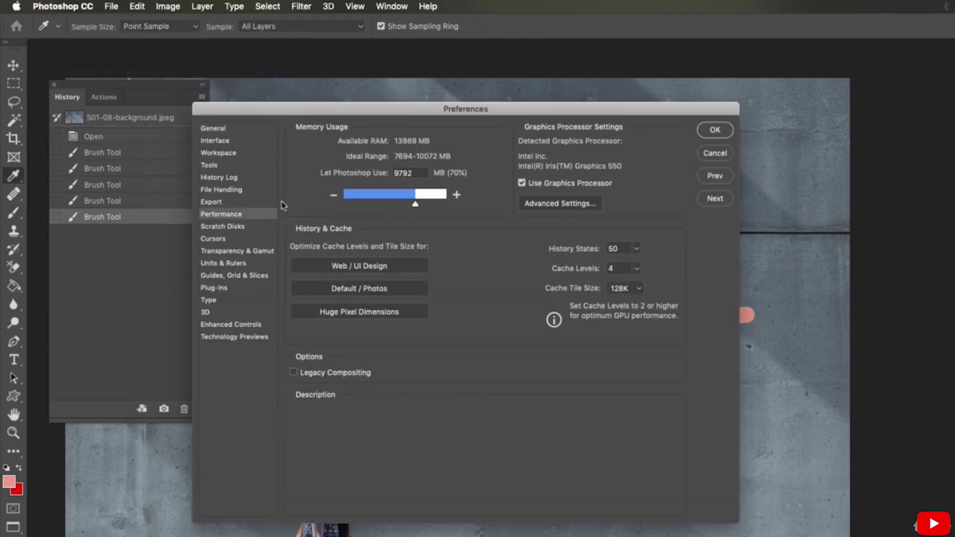
mouse_move(582, 251)
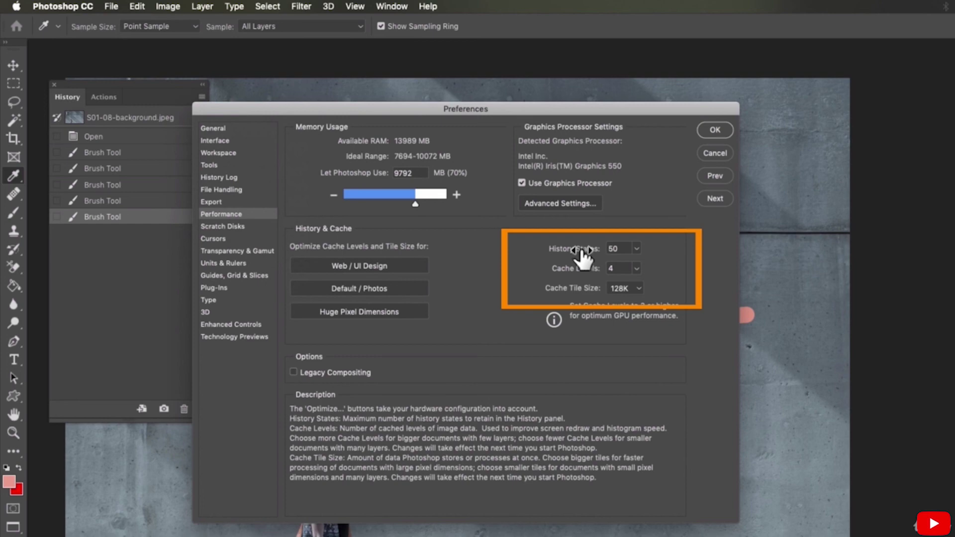
click(637, 249)
mouse_move(637, 266)
mouse_down()
mouse_move(612, 268)
mouse_move(640, 278)
mouse_up()
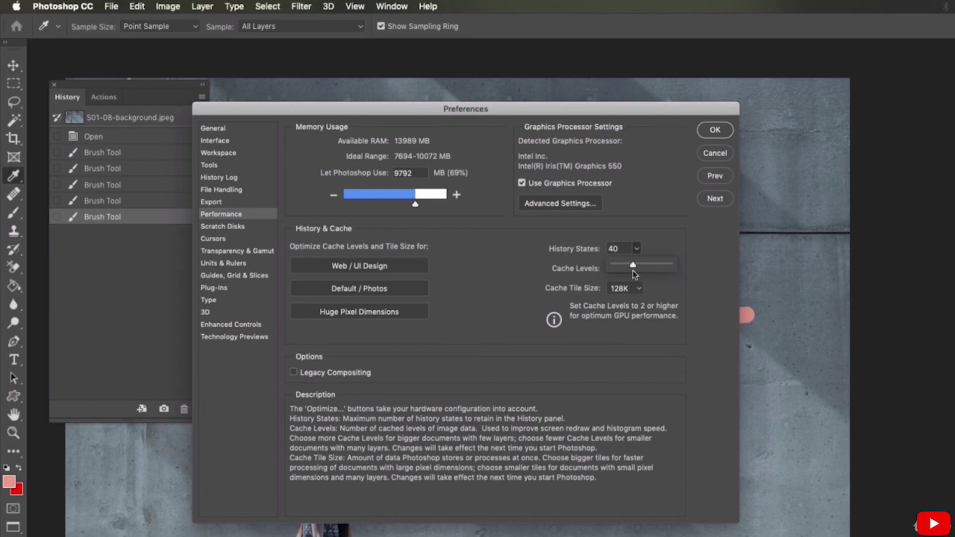
drag(643, 271, 649, 273)
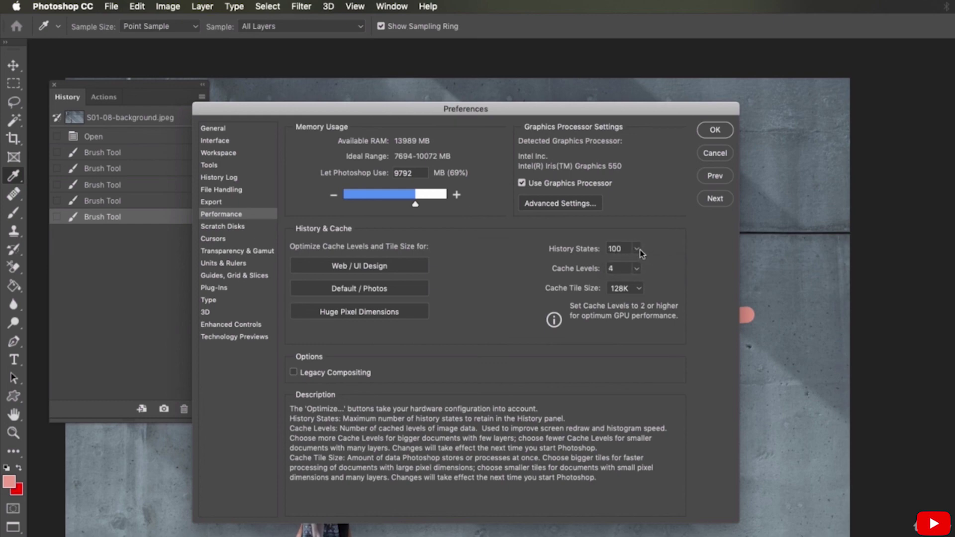